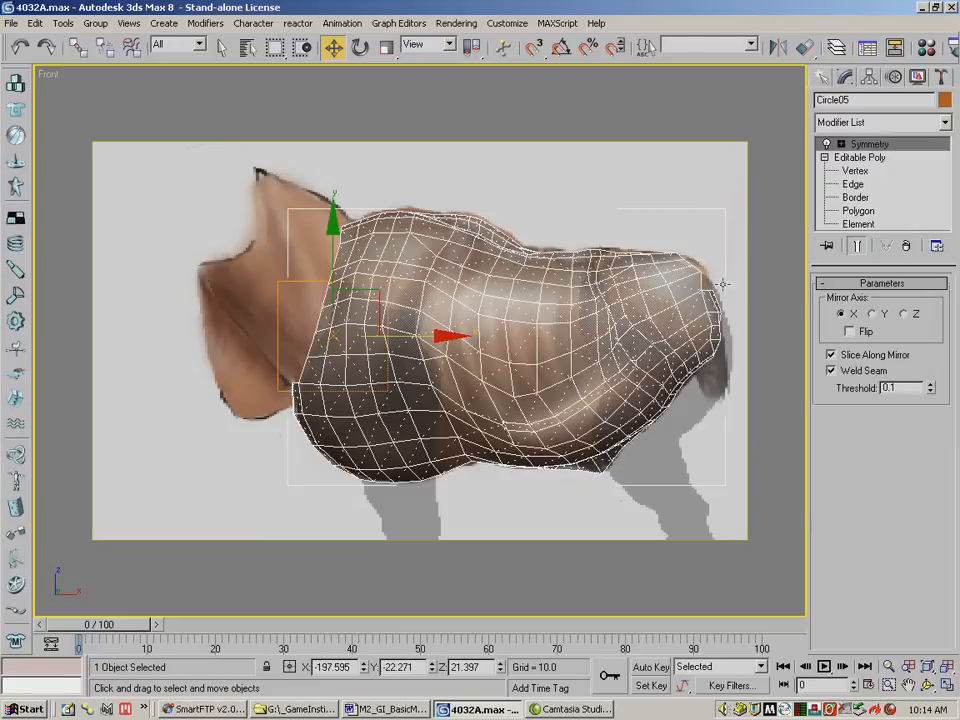
# Inspect the mirrored body mesh from the side and end on.
pyautogui.click(928, 685)
pyautogui.moveTo(270, 258); pyautogui.dragTo(338, 341)
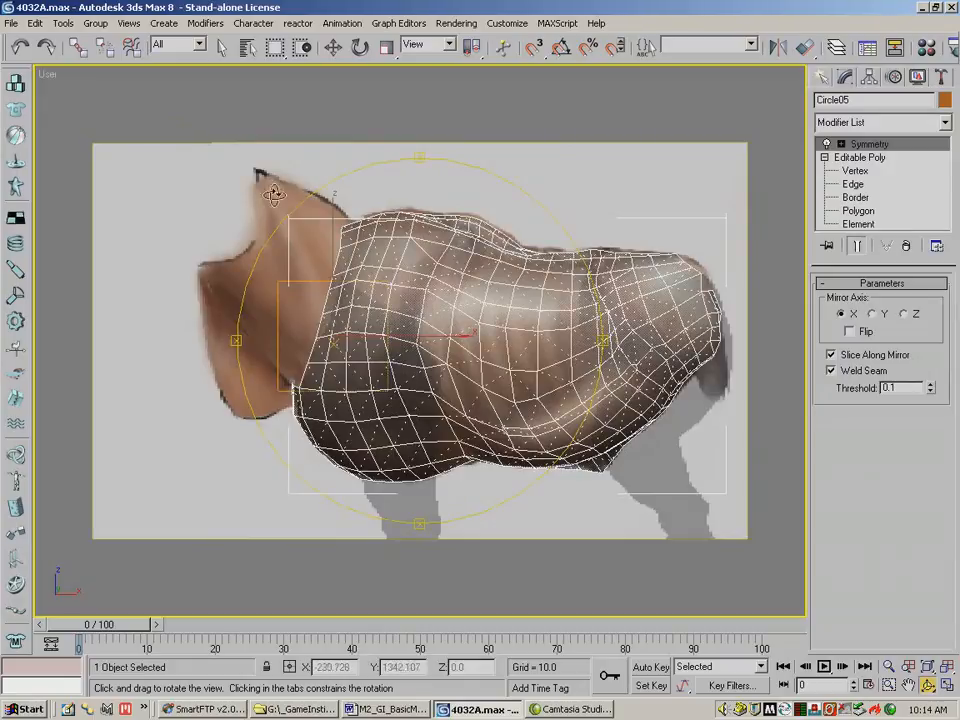
pyautogui.moveTo(302, 242); pyautogui.dragTo(516, 302)
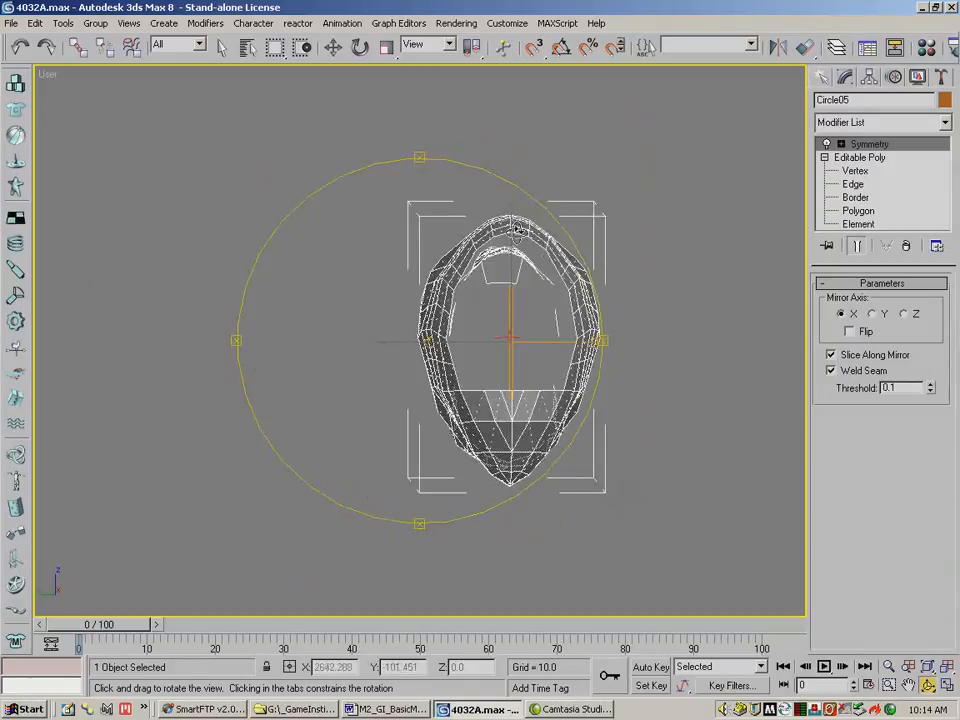
pyautogui.moveTo(573, 276)
pyautogui.mouseDown()
pyautogui.moveTo(521, 285)
pyautogui.moveTo(461, 268)
pyautogui.moveTo(444, 296)
pyautogui.moveTo(565, 284)
pyautogui.mouseUp()
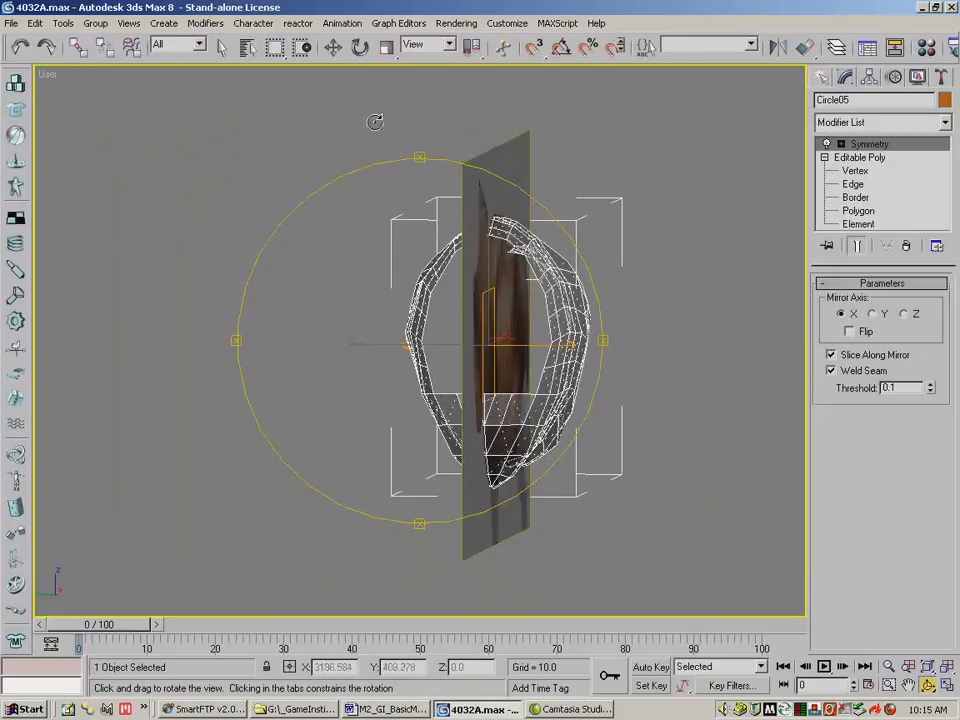
pyautogui.click(389, 50)
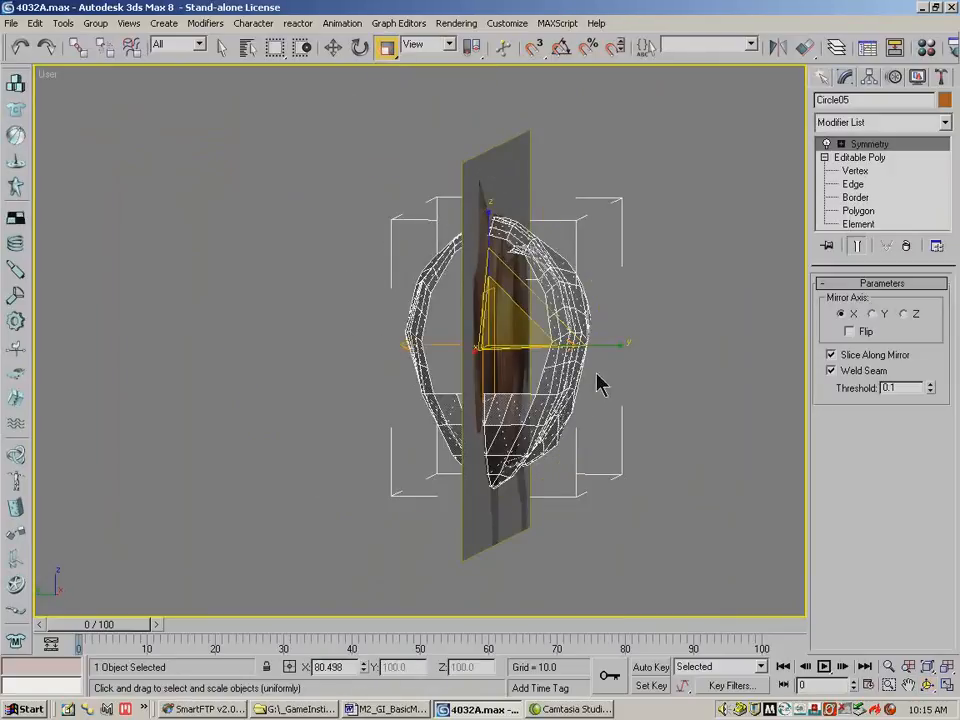
pyautogui.moveTo(616, 350); pyautogui.dragTo(613, 348)
pyautogui.click(20, 47)
# Frame the whole body in the front view and switch the Editable Poly to vertex editing.
pyautogui.click(929, 686)
pyautogui.moveTo(495, 353); pyautogui.dragTo(364, 347)
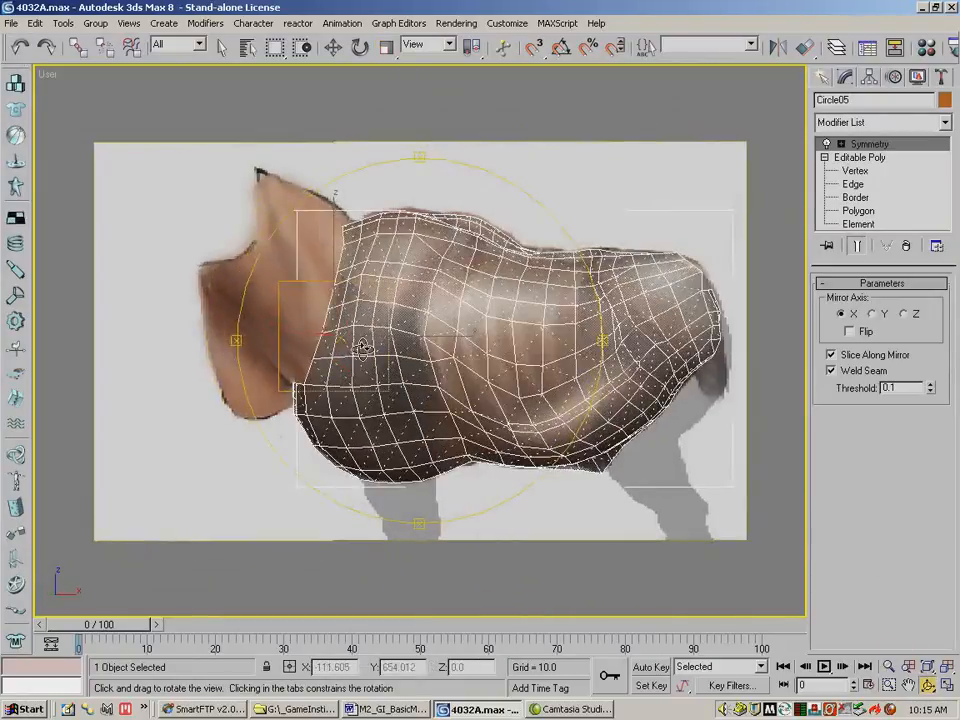
pyautogui.press('f')
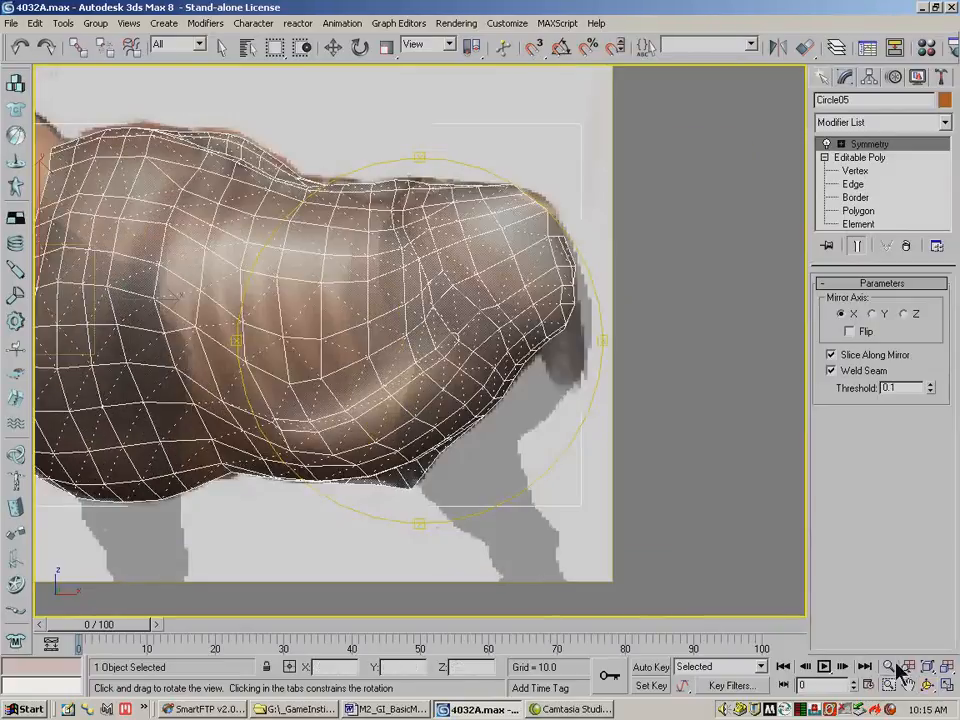
pyautogui.click(929, 666)
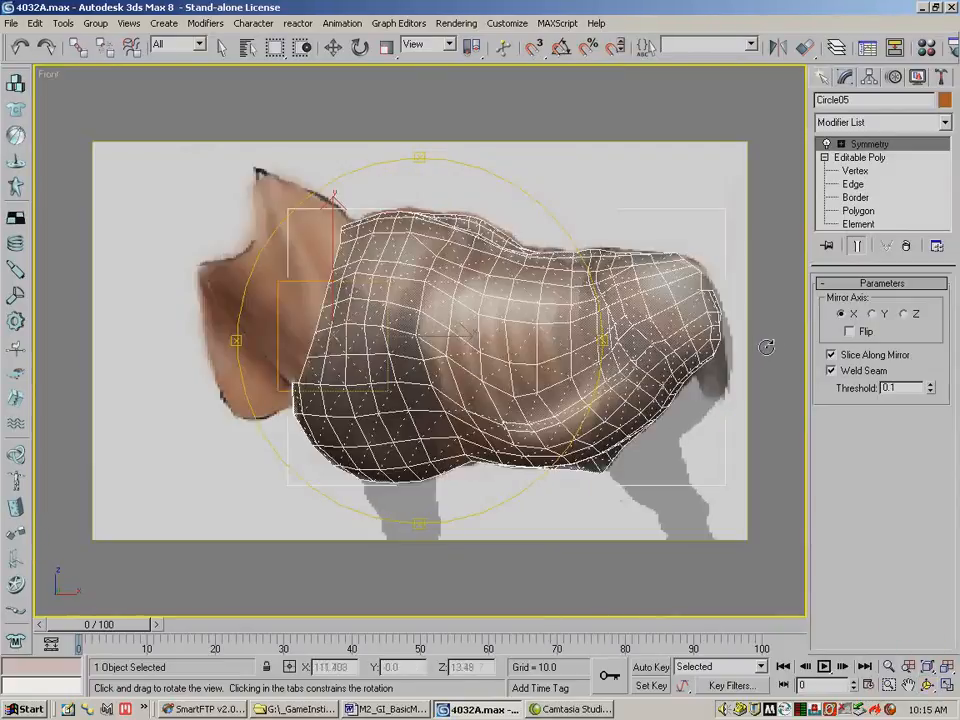
pyautogui.click(822, 77)
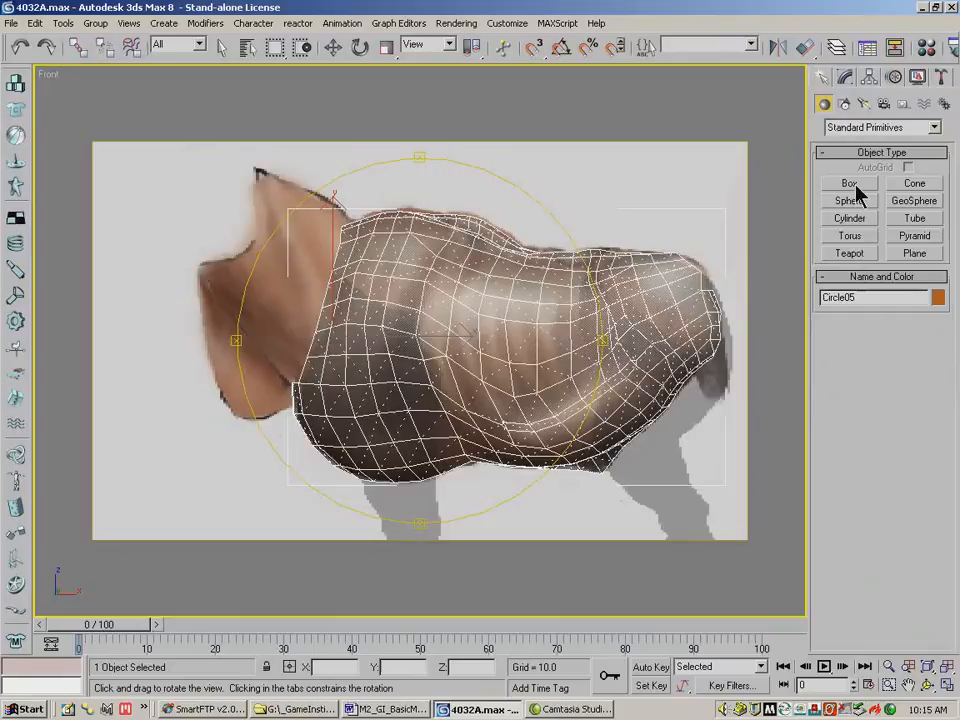
pyautogui.click(846, 77)
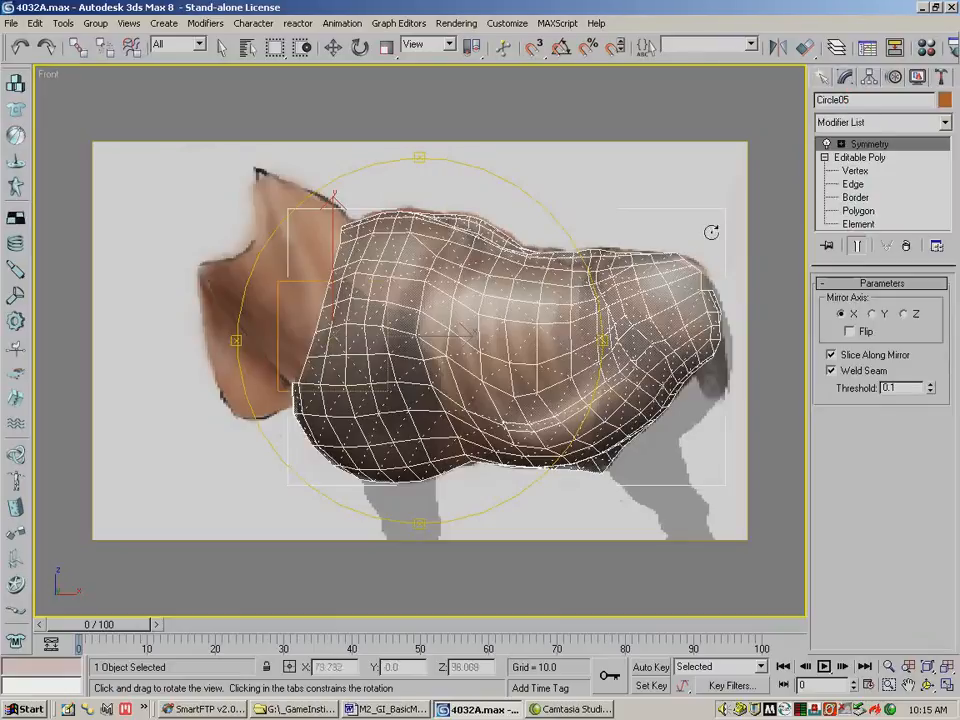
pyautogui.click(854, 186)
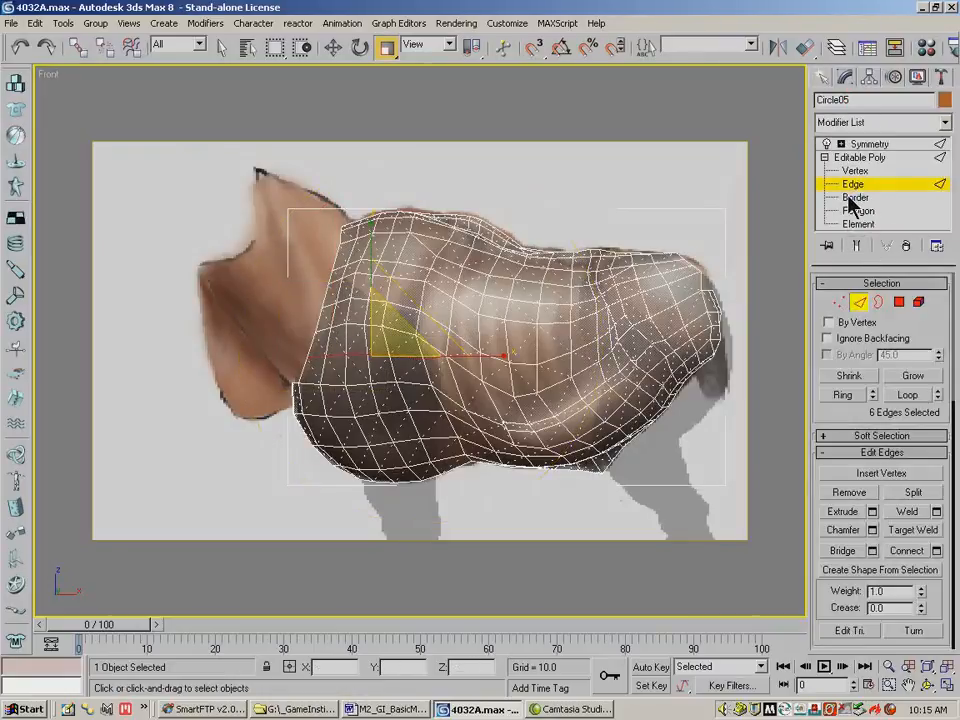
pyautogui.click(839, 302)
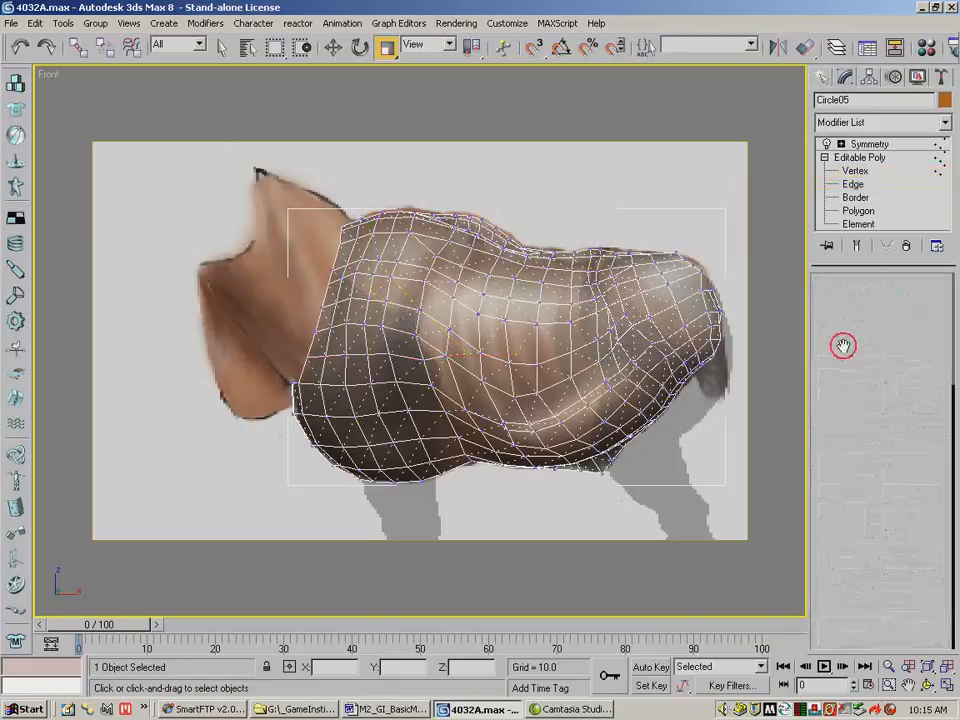
# Target-weld the upper corner vertex of the neck opening to the neighbouring vertex on the back's edge.
pyautogui.click(928, 685)
pyautogui.moveTo(245, 212); pyautogui.dragTo(354, 241)
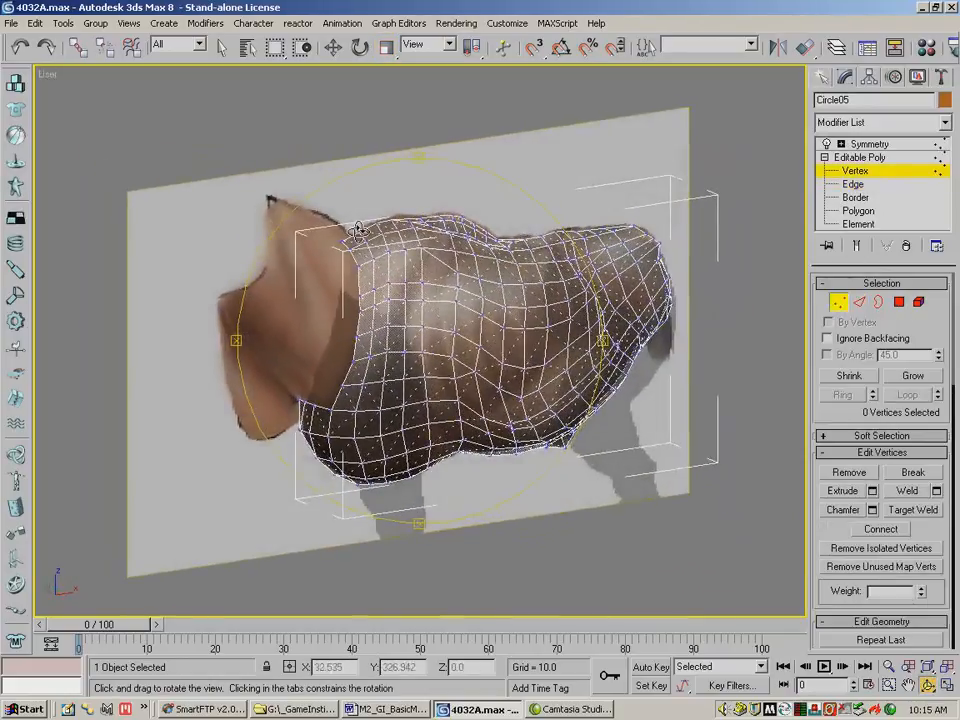
pyautogui.click(914, 510)
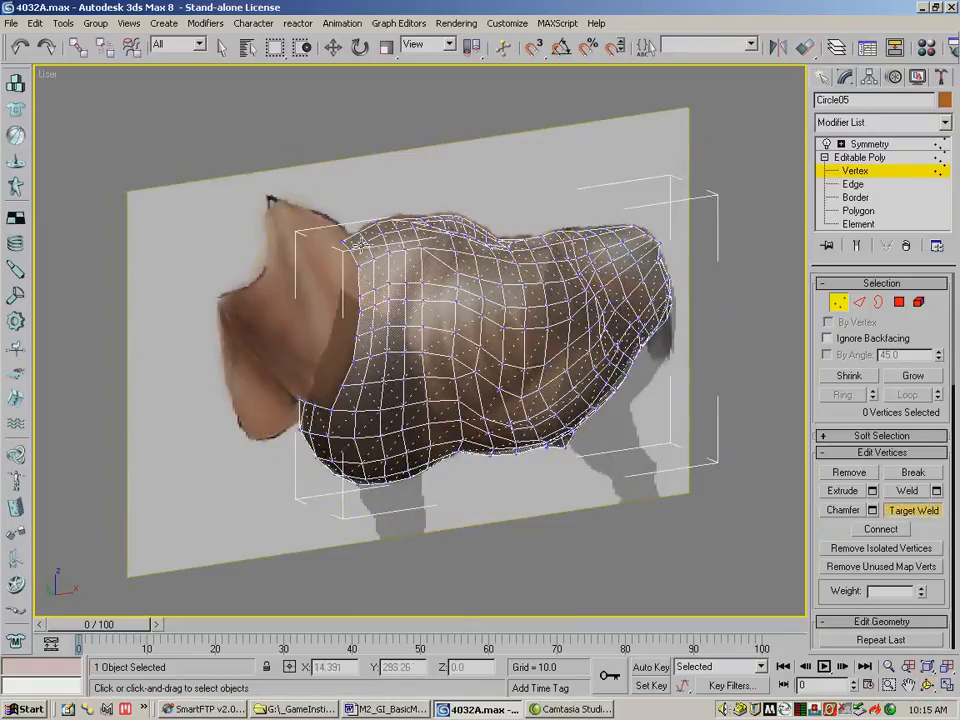
pyautogui.click(346, 240)
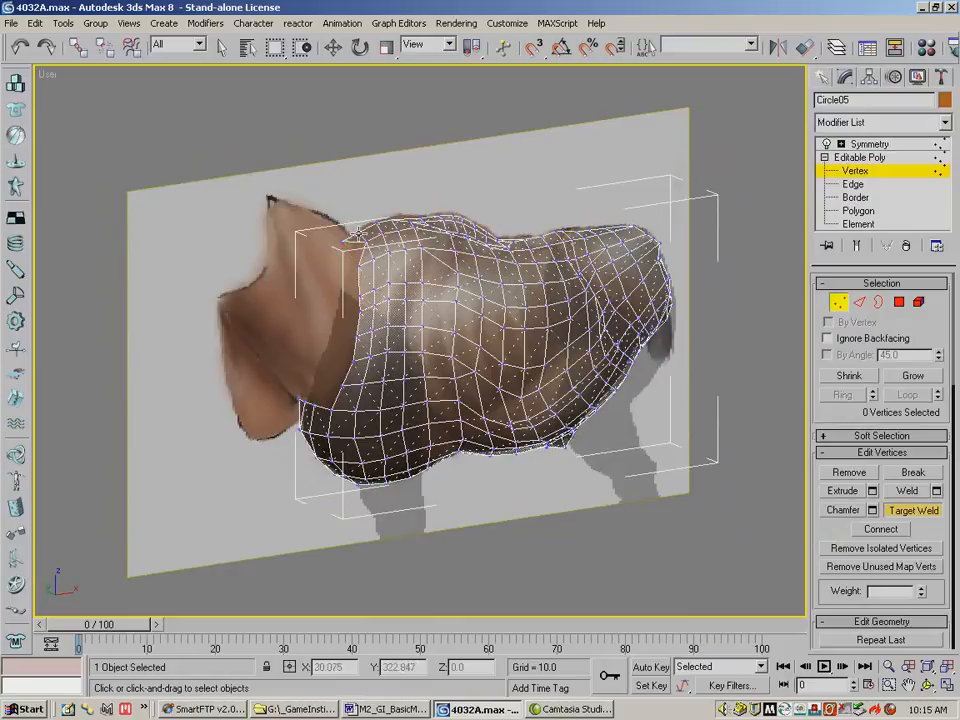
pyautogui.click(928, 685)
pyautogui.moveTo(388, 333)
pyautogui.mouseDown()
pyautogui.moveTo(515, 337)
pyautogui.moveTo(365, 325)
pyautogui.moveTo(430, 326)
pyautogui.moveTo(372, 318)
pyautogui.moveTo(370, 328)
pyautogui.mouseUp()
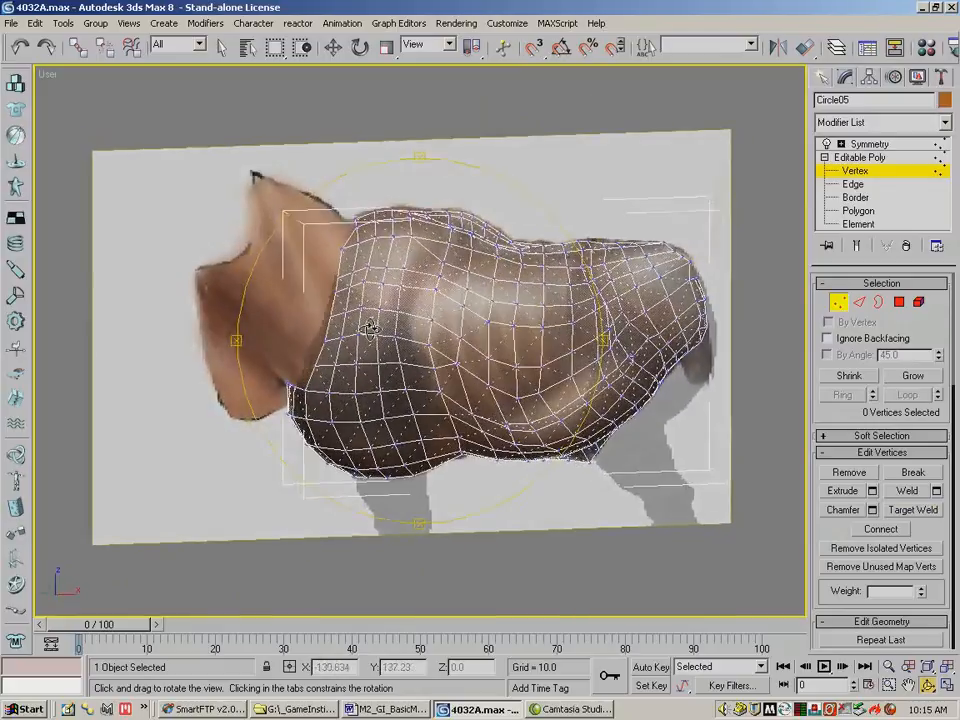
pyautogui.click(866, 152)
pyautogui.press('r')
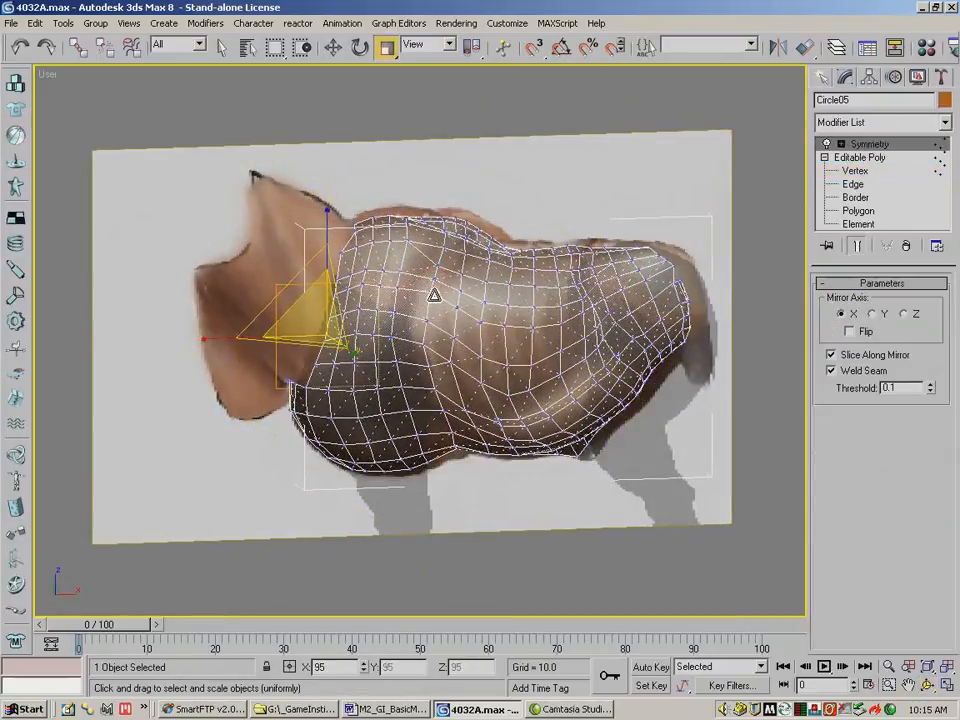
pyautogui.click(22, 50)
# Return to vertex editing on the Editable Poly beneath the Symmetry modifier.
pyautogui.click(930, 687)
pyautogui.moveTo(346, 318); pyautogui.dragTo(432, 318)
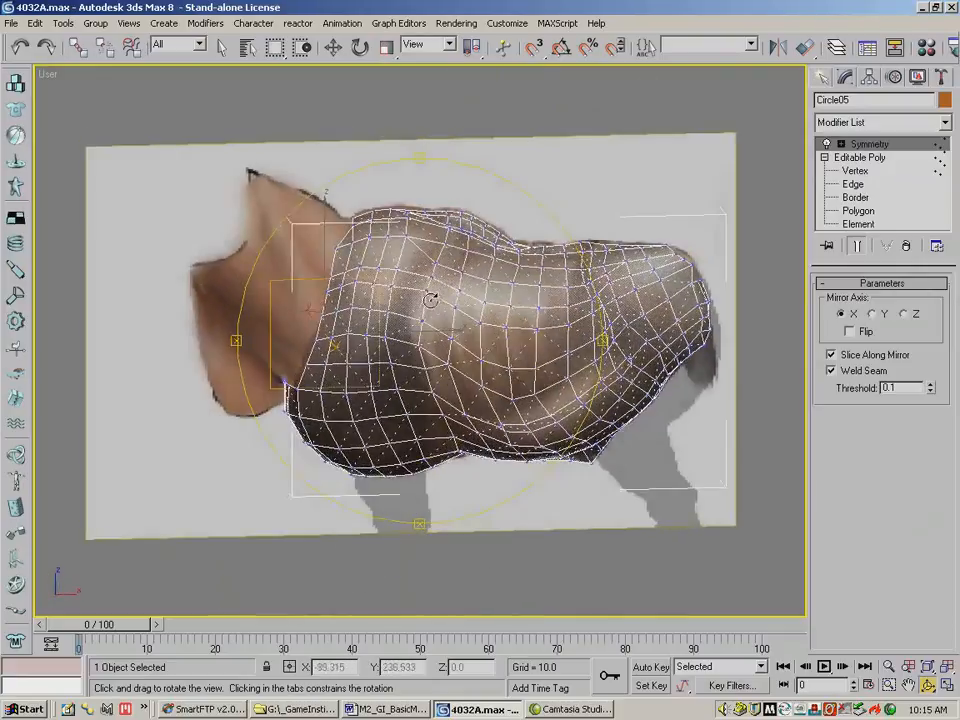
pyautogui.click(856, 170)
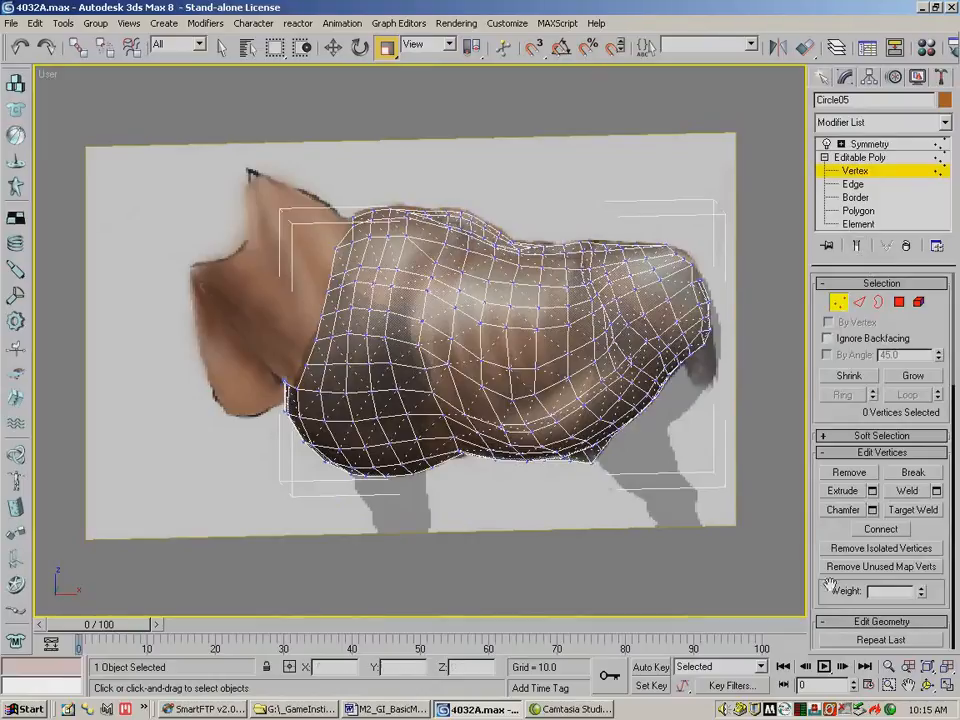
pyautogui.click(928, 685)
pyautogui.moveTo(359, 333); pyautogui.dragTo(498, 322)
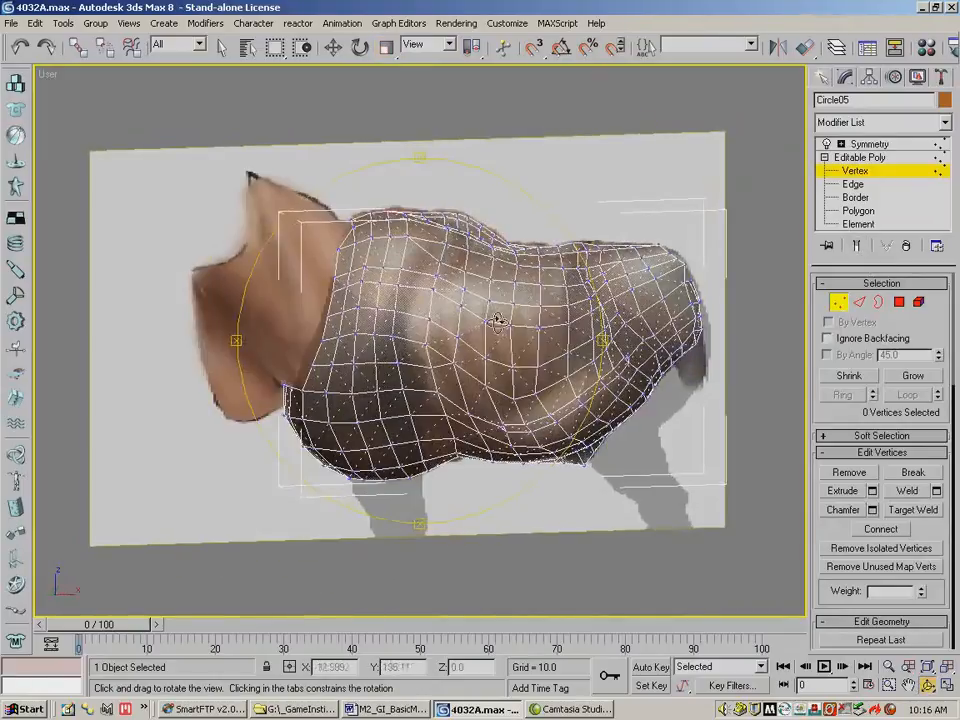
pyautogui.click(859, 252)
pyautogui.click(859, 252)
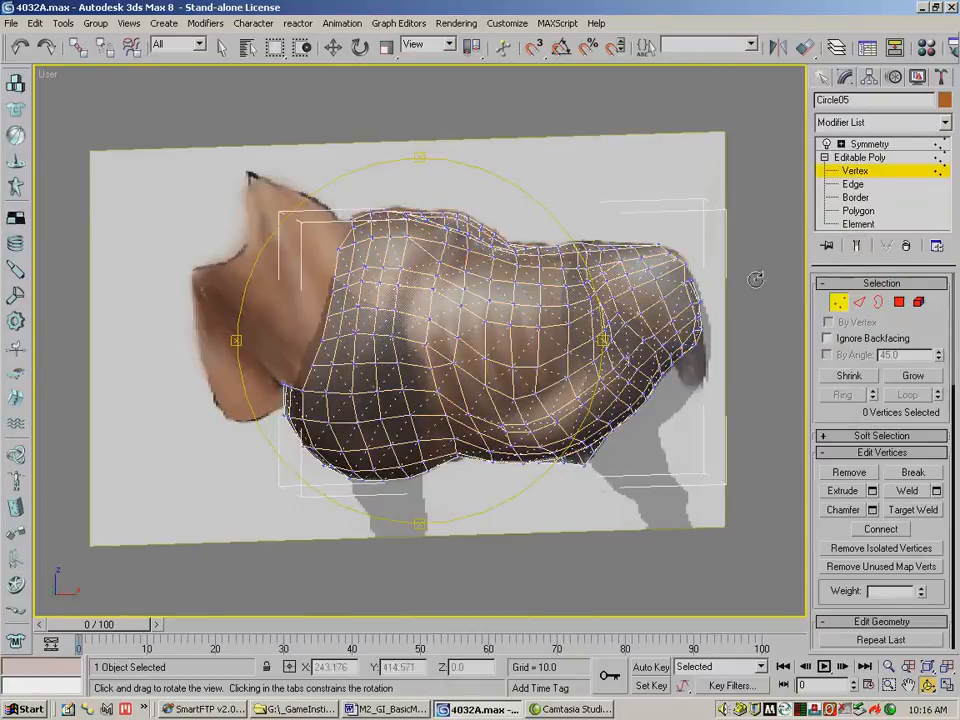
pyautogui.moveTo(381, 282); pyautogui.dragTo(280, 226)
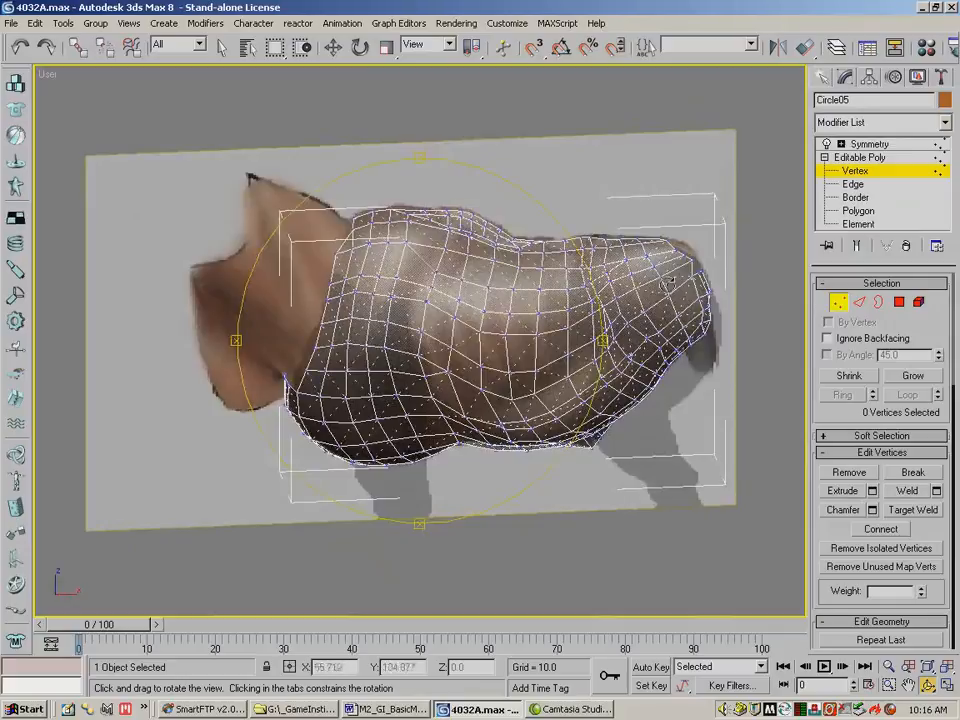
# Nudge the two uppermost vertices of the neck opening along X to smooth its curve, placing the top one at about X -180.6.
pyautogui.click(334, 48)
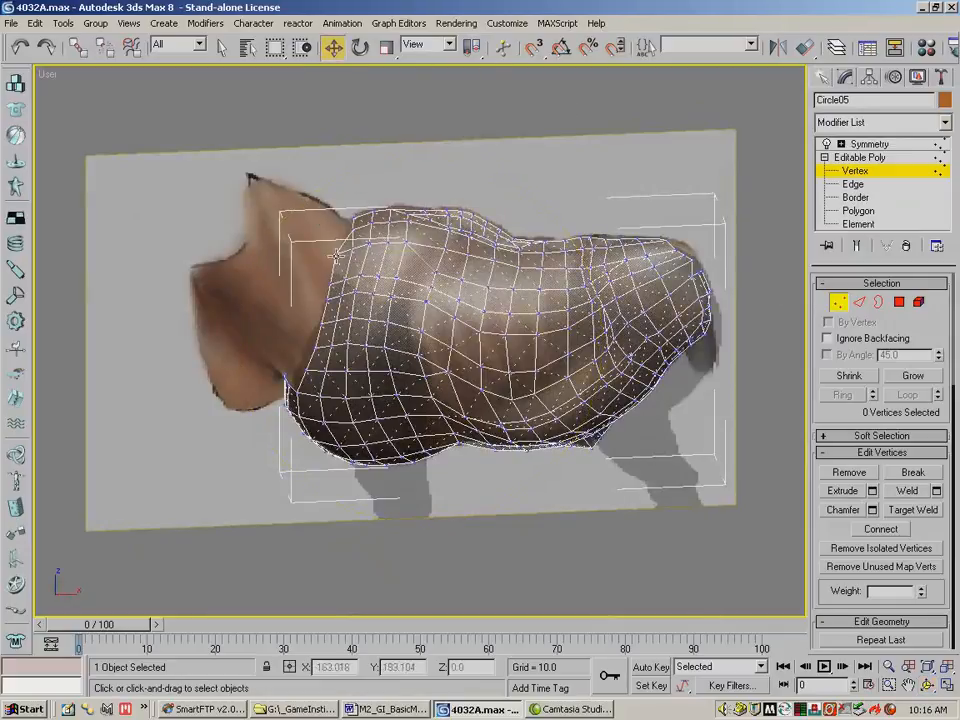
pyautogui.click(336, 252)
pyautogui.moveTo(412, 252); pyautogui.dragTo(417, 252)
pyautogui.click(352, 231)
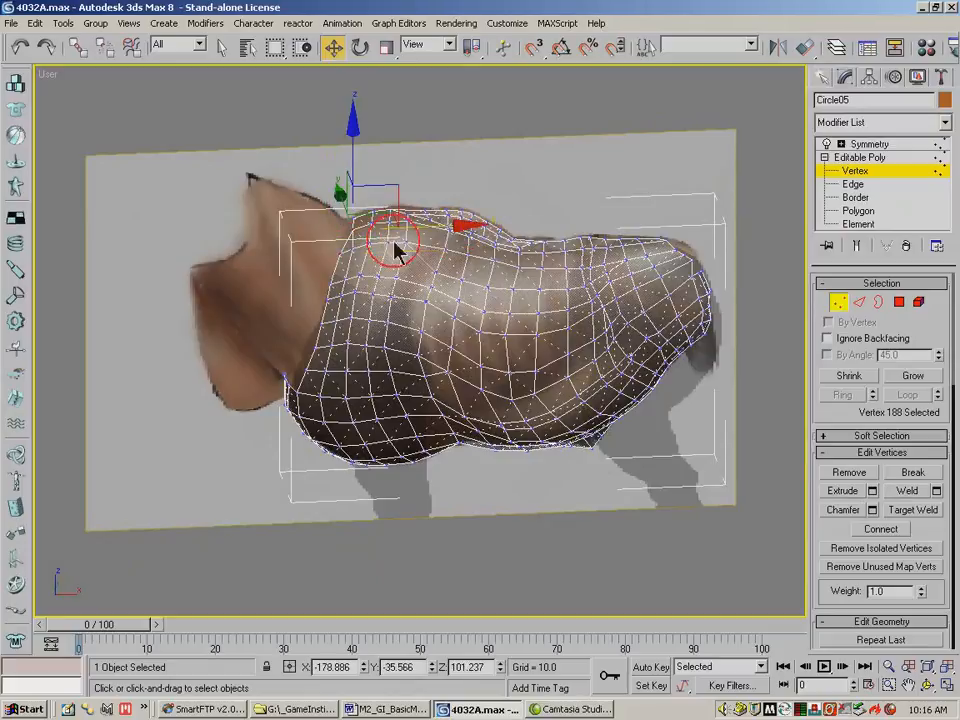
pyautogui.moveTo(426, 227); pyautogui.dragTo(420, 226)
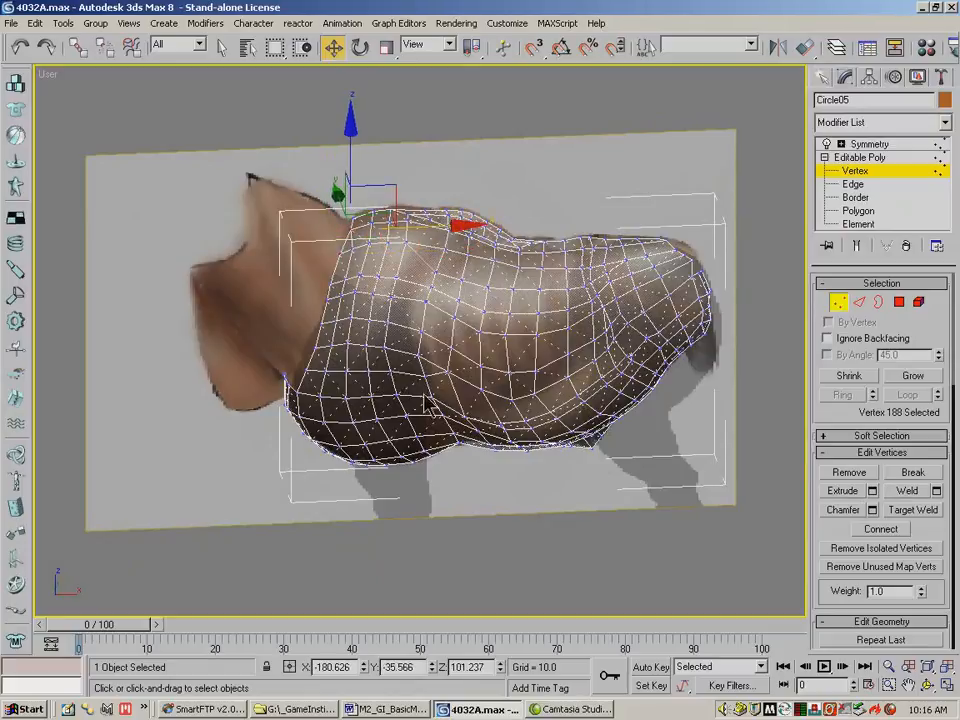
# Move the lower corner vertex of the neck opening slightly up along Z and inward along Y.
pyautogui.click(927, 685)
pyautogui.moveTo(354, 298); pyautogui.dragTo(456, 268)
pyautogui.moveTo(312, 259); pyautogui.dragTo(325, 347)
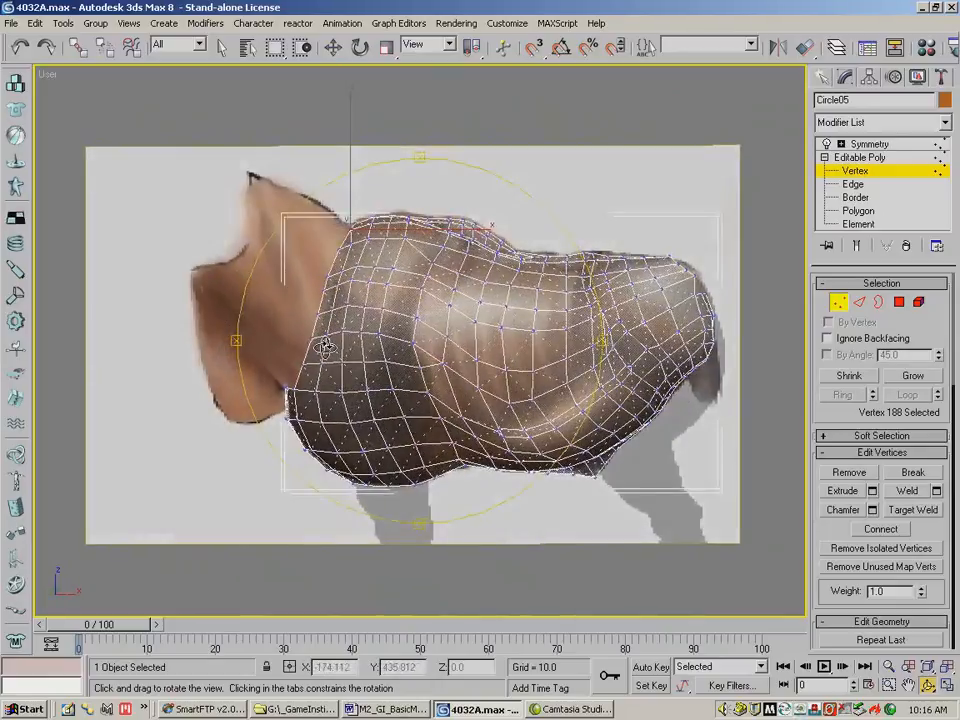
pyautogui.click(333, 47)
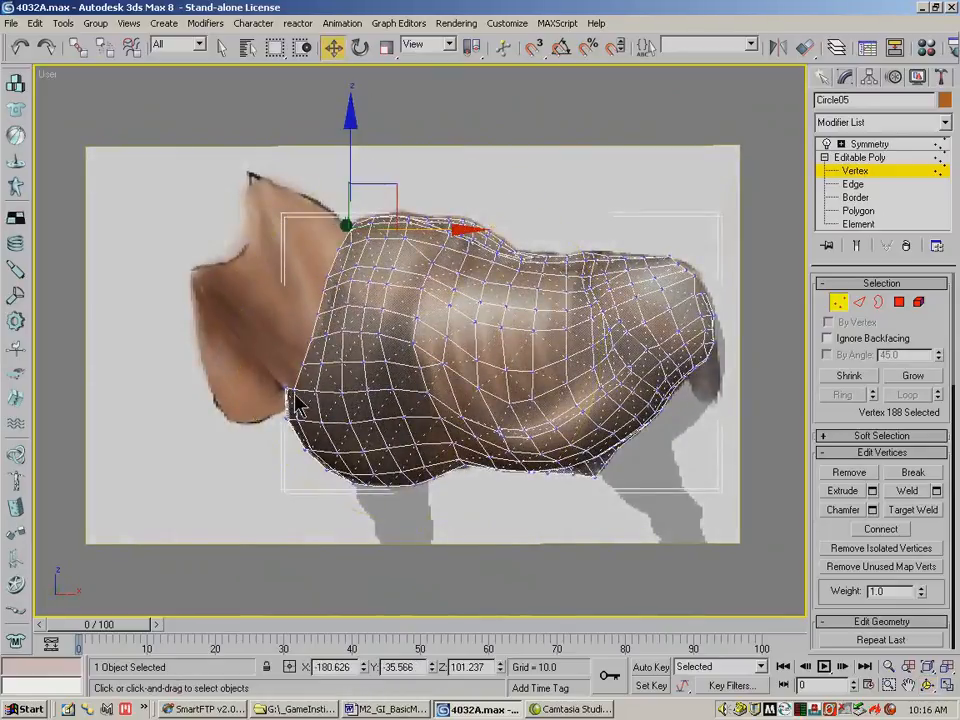
pyautogui.moveTo(296, 403); pyautogui.dragTo(300, 367)
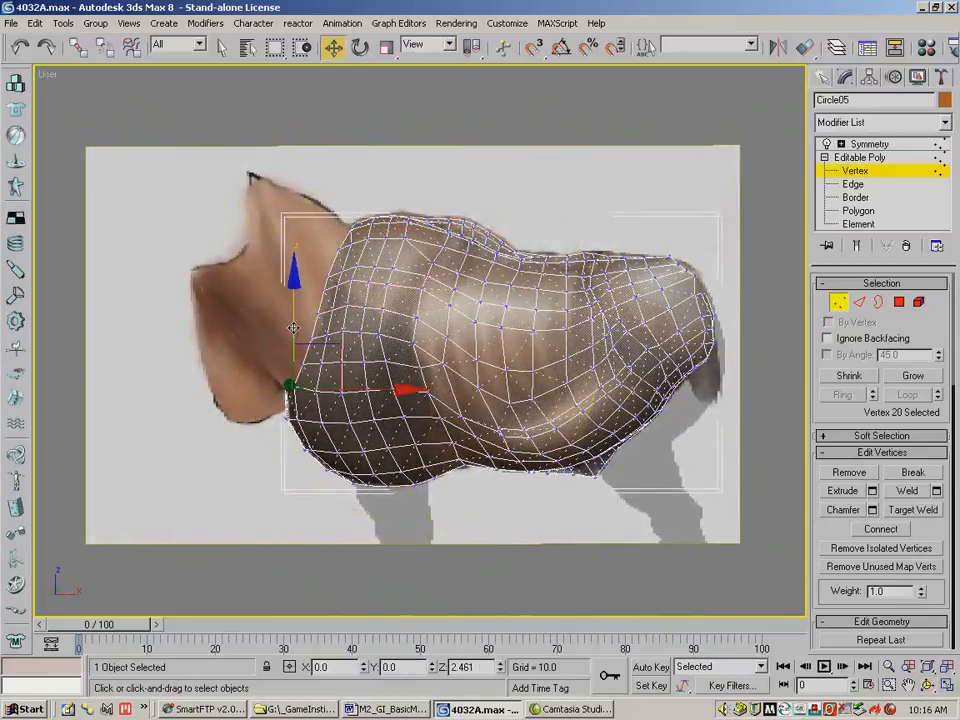
pyautogui.click(928, 686)
pyautogui.moveTo(310, 167); pyautogui.dragTo(485, 363)
pyautogui.rightClick(335, 145)
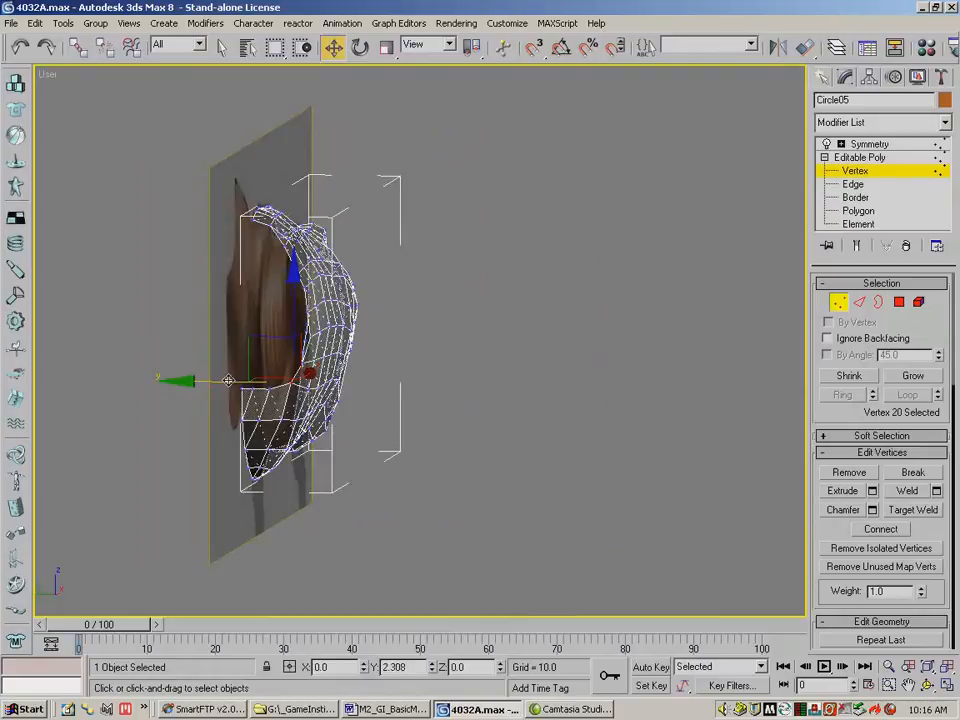
# Reposition the chest vertex just below the neck opening's lower corner and restore the front view of the whole body.
pyautogui.hotkey('ctrl', 'r')
pyautogui.moveTo(320, 258); pyautogui.dragTo(330, 334)
pyautogui.click(333, 47)
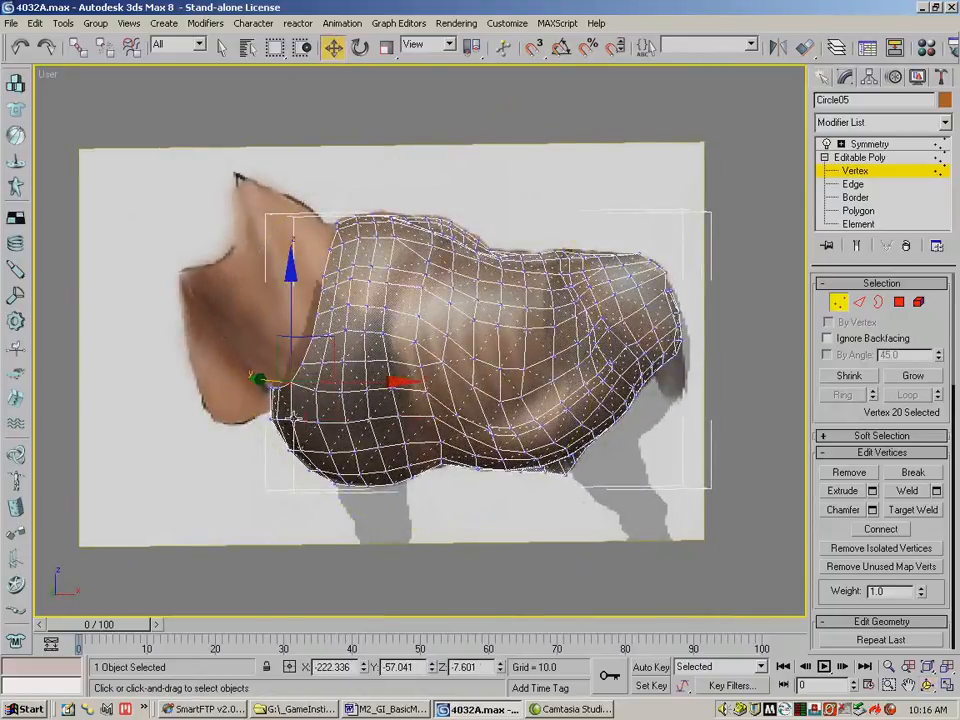
pyautogui.click(293, 417)
pyautogui.moveTo(291, 351); pyautogui.dragTo(380, 346)
pyautogui.click(929, 686)
pyautogui.moveTo(279, 289); pyautogui.dragTo(312, 285)
pyautogui.press('f')
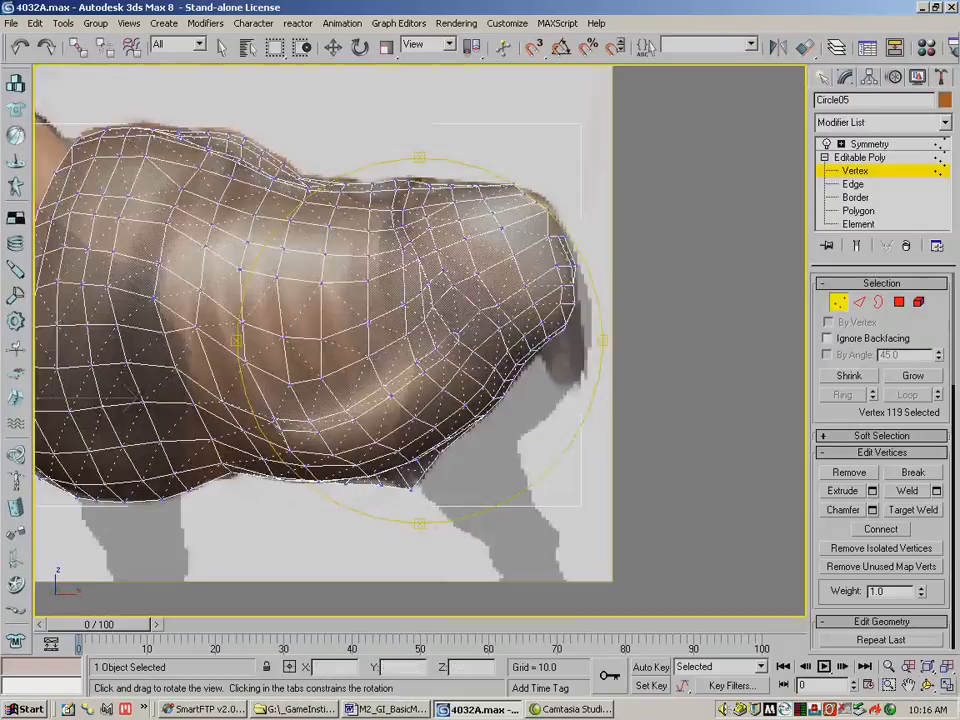
pyautogui.click(926, 667)
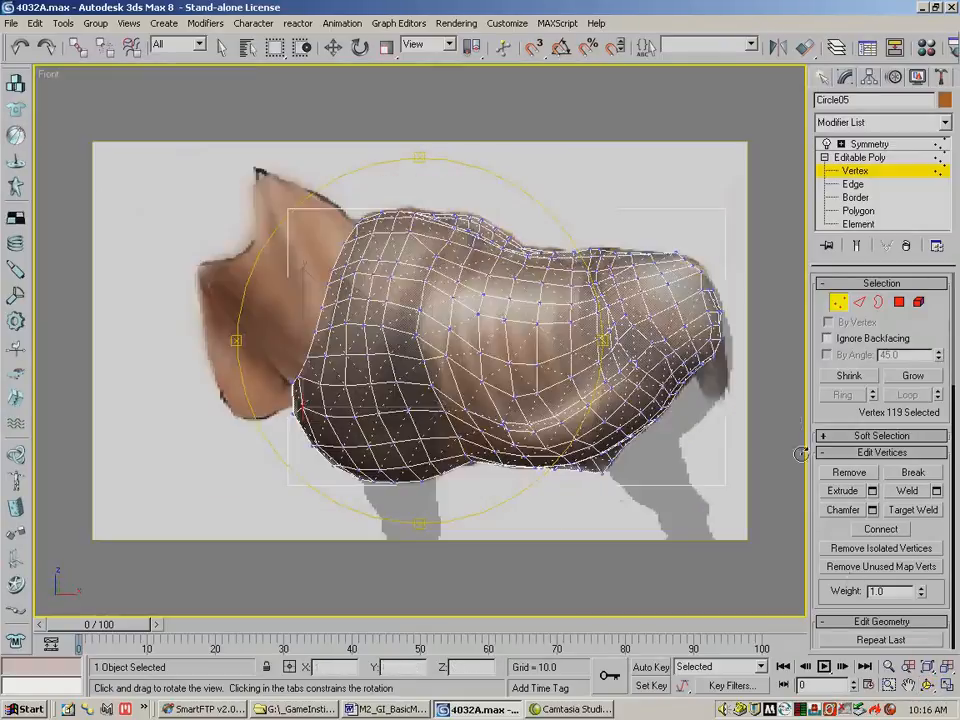
# Select the six edges running down the neck opening to its lower corner in edge mode.
pyautogui.click(877, 303)
pyautogui.click(335, 263)
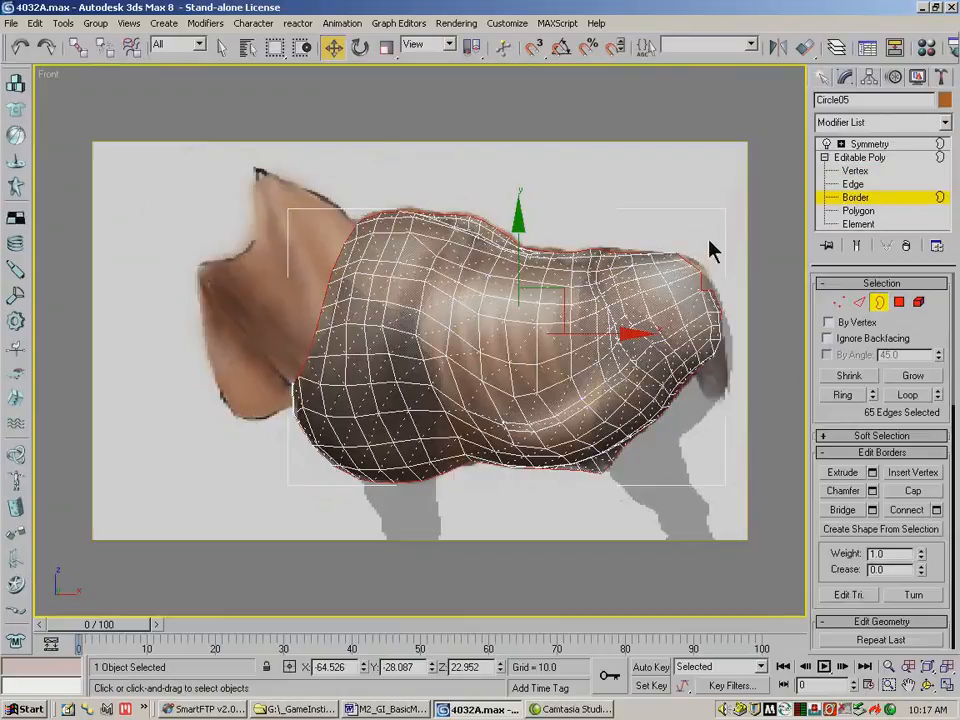
pyautogui.click(859, 302)
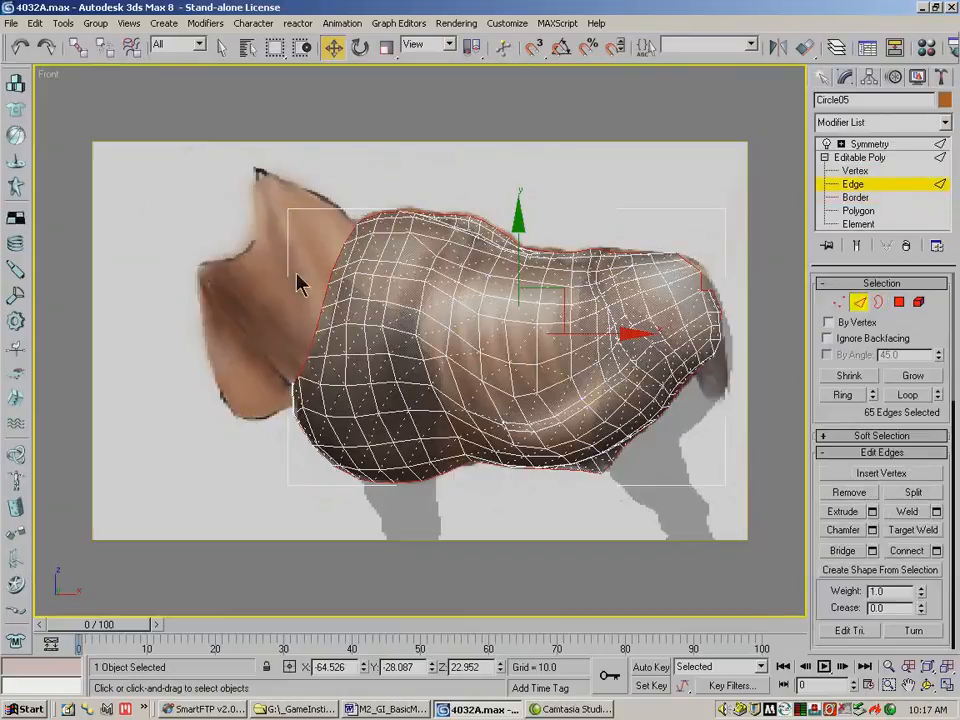
pyautogui.click(331, 282)
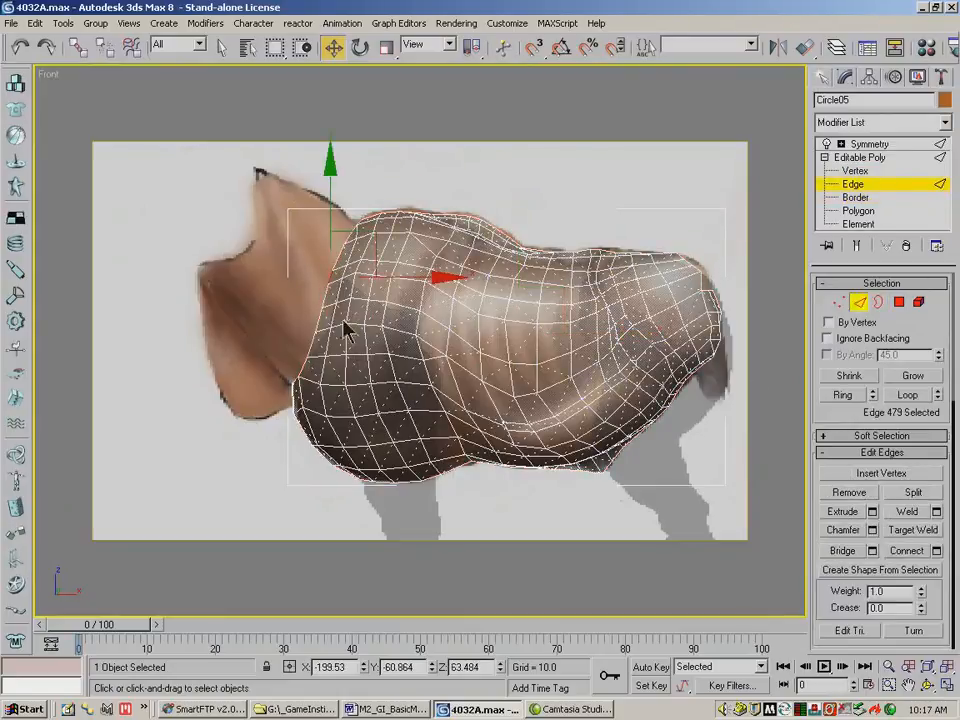
pyautogui.keyDown('ctrl'); pyautogui.click(323, 295); pyautogui.keyUp('ctrl')
pyautogui.keyDown('ctrl'); pyautogui.click(316, 334); pyautogui.keyUp('ctrl')
pyautogui.keyDown('ctrl'); pyautogui.click(311, 349); pyautogui.keyUp('ctrl')
pyautogui.keyDown('ctrl'); pyautogui.click(299, 374); pyautogui.keyUp('ctrl')
pyautogui.keyDown('ctrl'); pyautogui.click(293, 381); pyautogui.keyUp('ctrl')
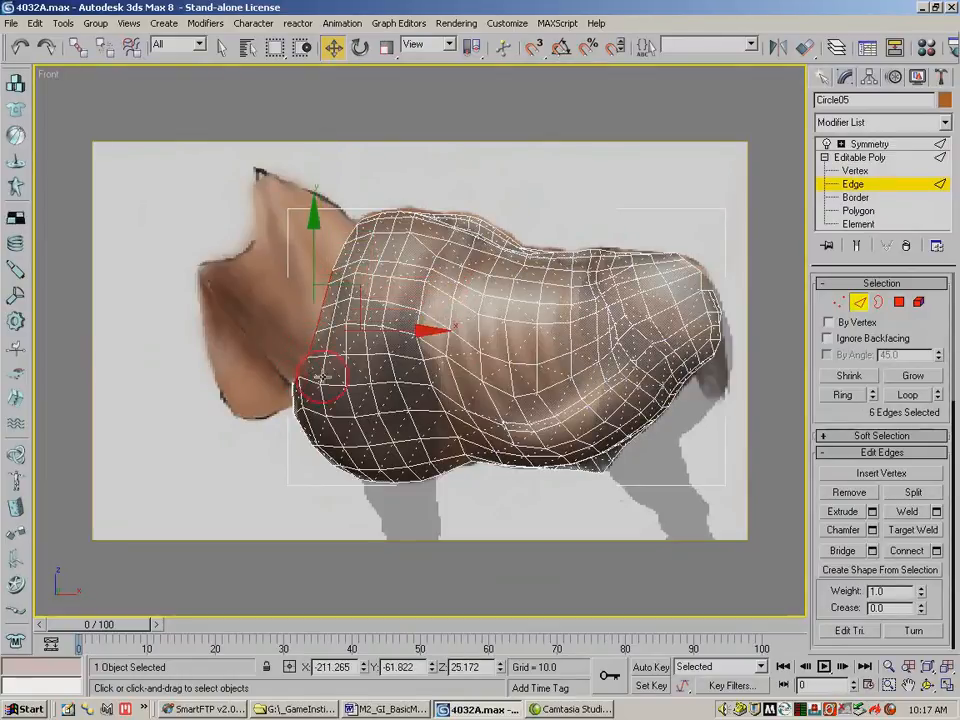
# Extend the edge selection along the whole neck opening, from the upper back edge to the lower symmetry seam, reaching 11 edges.
pyautogui.keyDown('ctrl'); pyautogui.click(338, 258); pyautogui.keyUp('ctrl')
pyautogui.keyDown('ctrl'); pyautogui.click(355, 232); pyautogui.keyUp('ctrl')
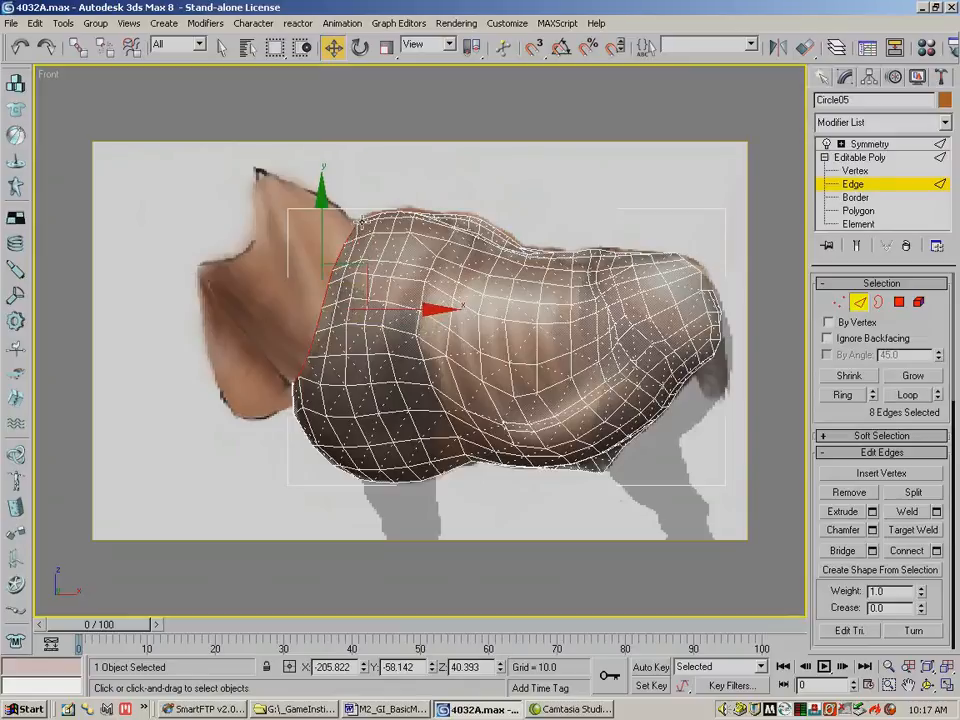
pyautogui.keyDown('ctrl'); pyautogui.click(358, 218); pyautogui.keyUp('ctrl')
pyautogui.click(928, 688)
pyautogui.moveTo(326, 354); pyautogui.dragTo(448, 362)
pyautogui.click(333, 47)
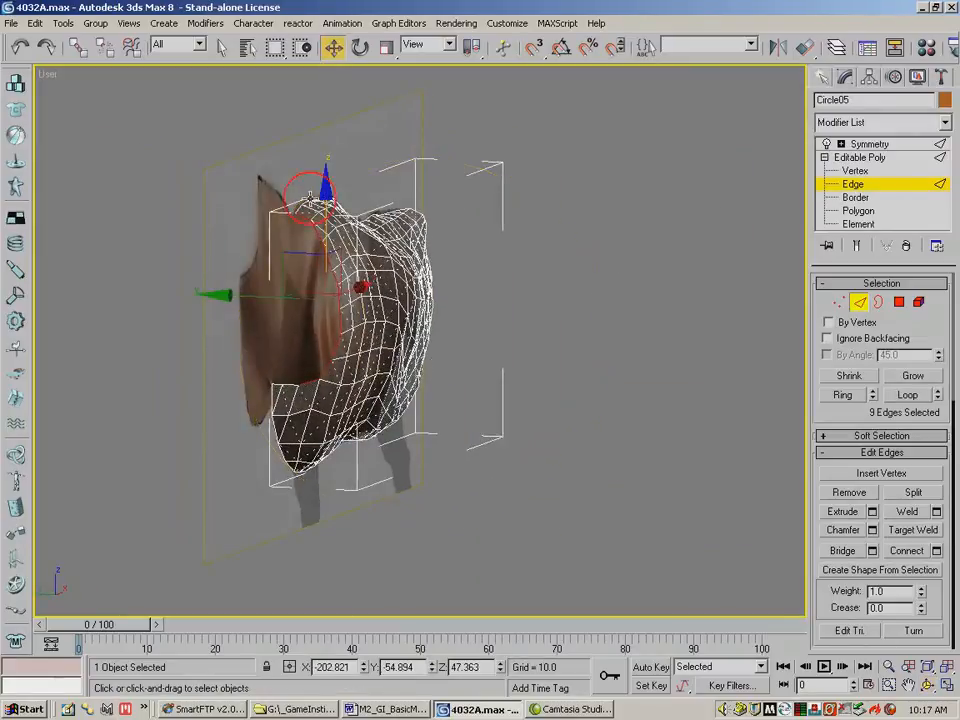
pyautogui.keyDown('ctrl'); pyautogui.click(289, 385); pyautogui.keyUp('ctrl')
pyautogui.keyDown('ctrl'); pyautogui.click(278, 385); pyautogui.keyUp('ctrl')
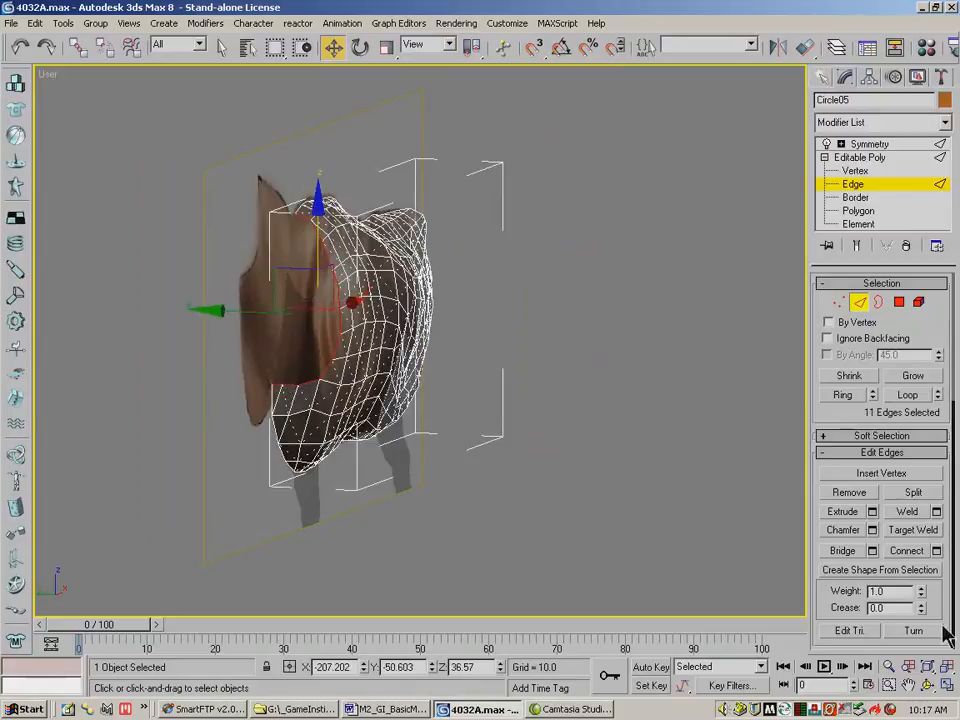
# Extend the 11 selected edges forward and up over the reference neck as new polygons, ending at about X -265.3, Z 76.5.
pyautogui.click(926, 687)
pyautogui.moveTo(383, 411); pyautogui.dragTo(229, 307)
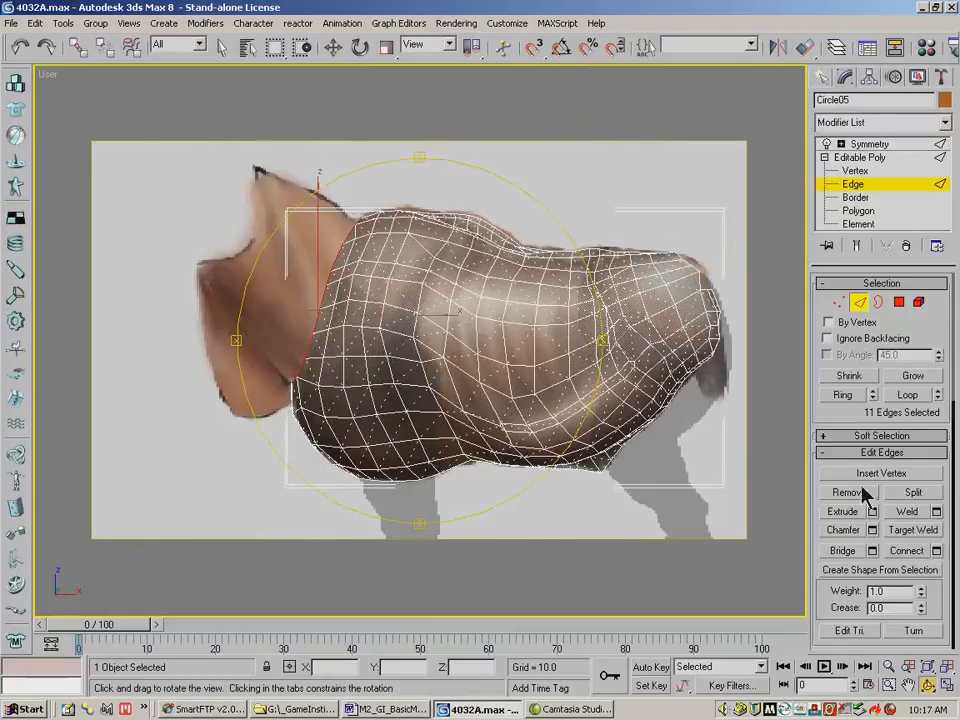
pyautogui.click(333, 47)
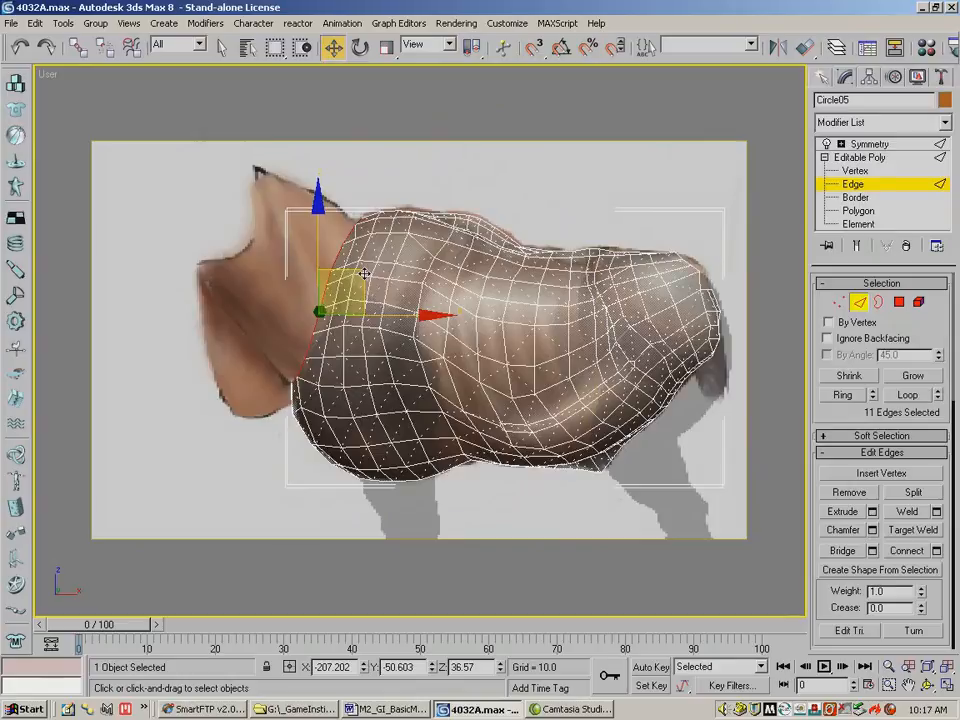
pyautogui.moveTo(365, 273); pyautogui.dragTo(265, 212)
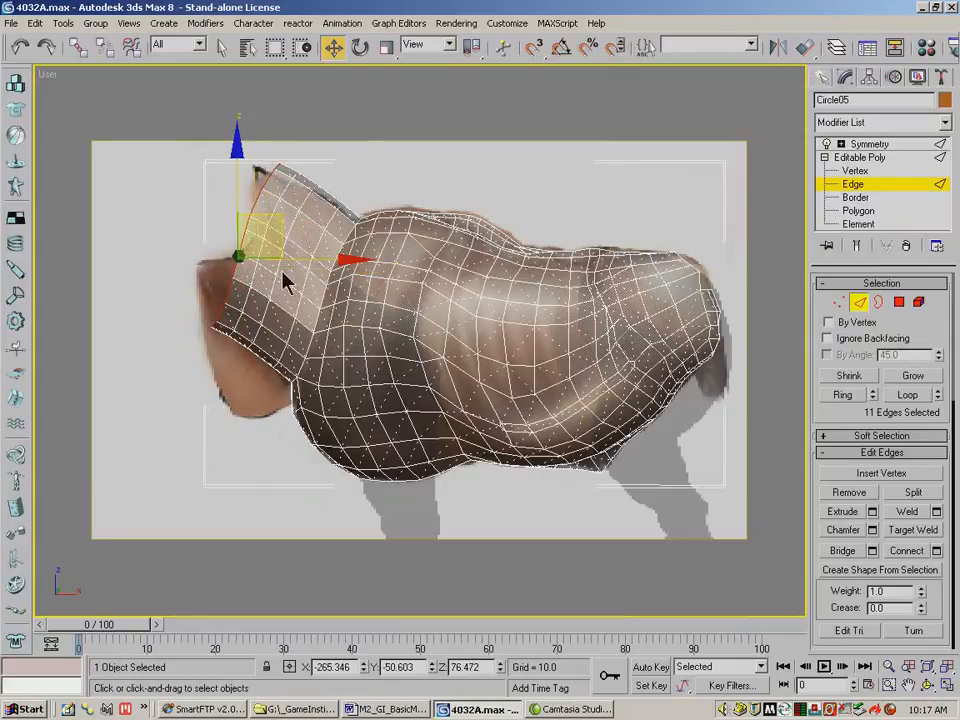
# Move the vertices along the new neck's upper contour onto the reference outline, bringing the front tip to its pointed top.
pyautogui.click(839, 303)
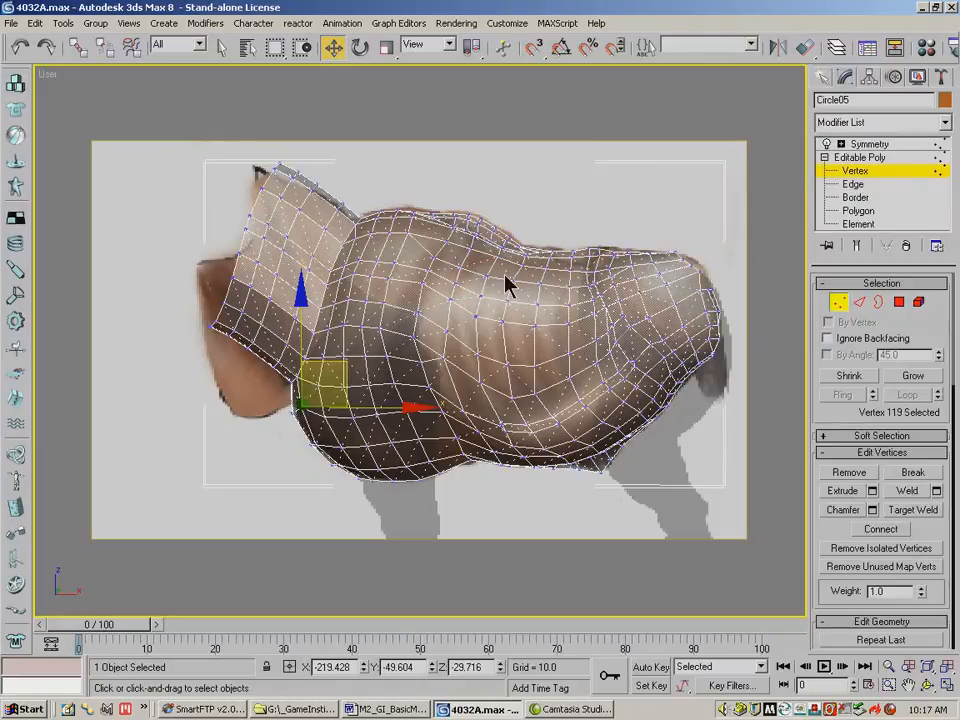
pyautogui.moveTo(358, 178); pyautogui.dragTo(257, 221)
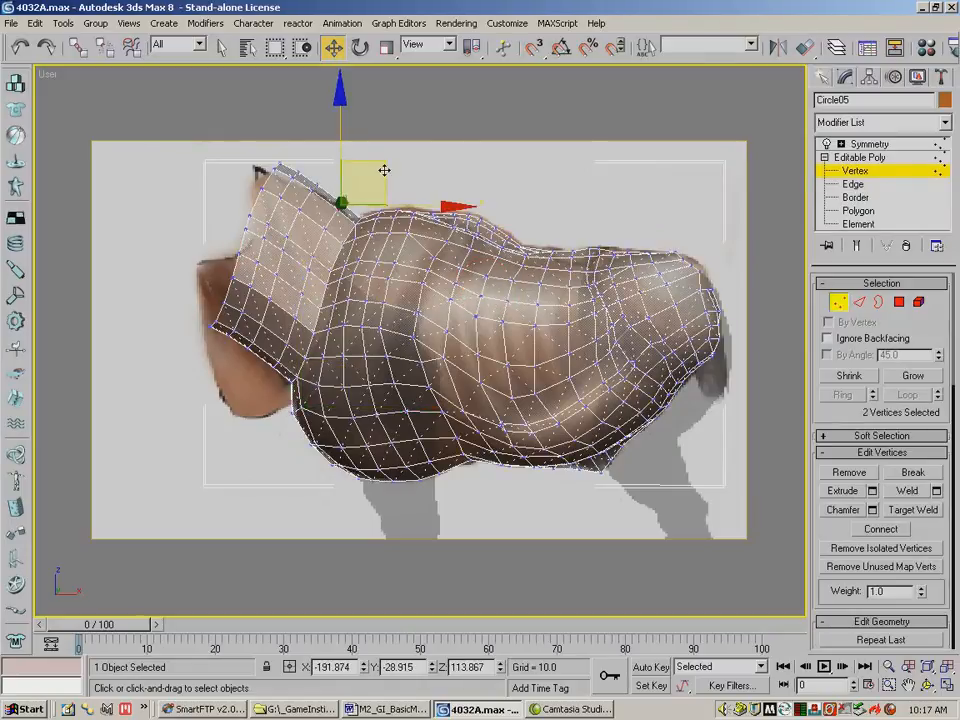
pyautogui.moveTo(384, 167); pyautogui.dragTo(379, 170)
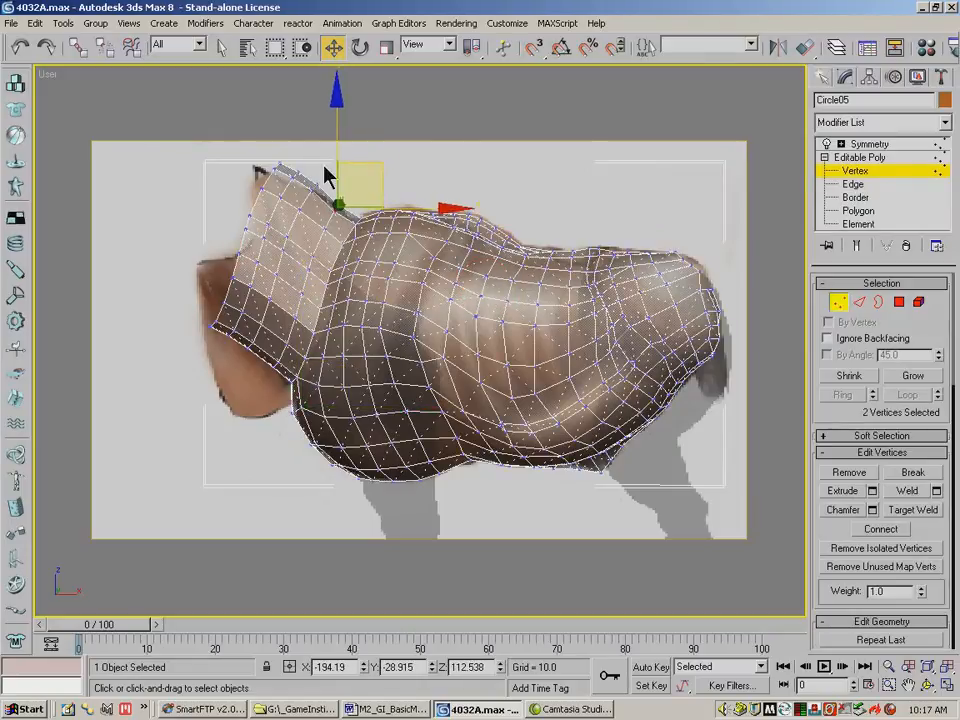
pyautogui.moveTo(310, 205); pyautogui.dragTo(331, 145)
pyautogui.moveTo(257, 142); pyautogui.dragTo(285, 172)
pyautogui.moveTo(322, 123); pyautogui.dragTo(300, 129)
pyautogui.moveTo(303, 174); pyautogui.dragTo(295, 147)
pyautogui.click(259, 181)
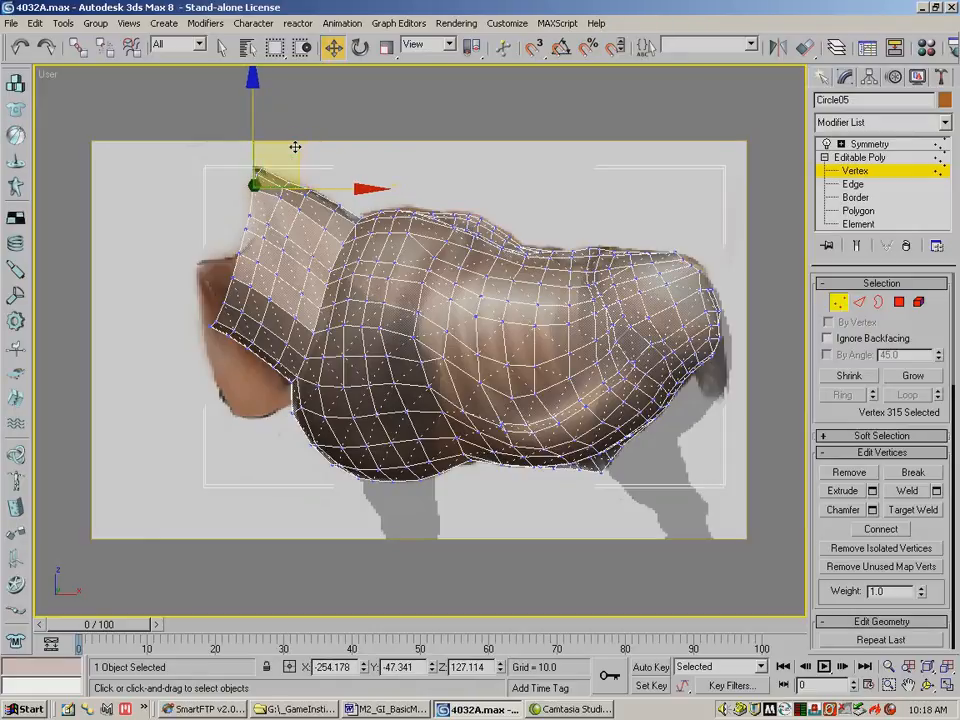
# Reshape the neck's front edge below the upper tip by moving its vertices back to follow the concave reference outline.
pyautogui.moveTo(238, 208); pyautogui.dragTo(368, 232)
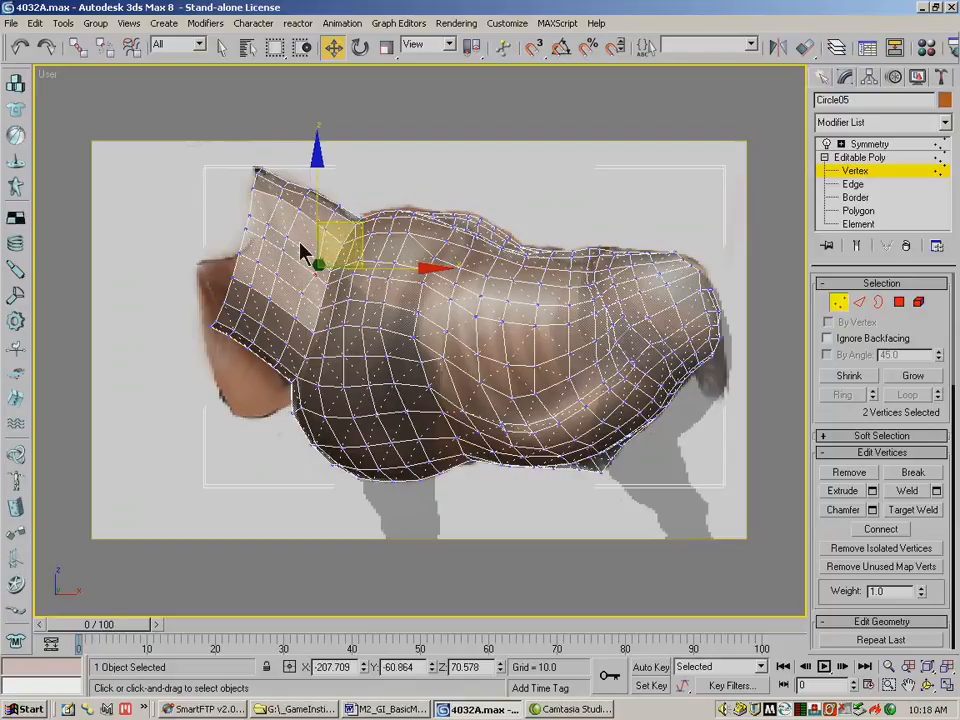
pyautogui.moveTo(277, 262); pyautogui.dragTo(333, 210)
pyautogui.moveTo(262, 236); pyautogui.dragTo(320, 192)
pyautogui.moveTo(227, 183); pyautogui.dragTo(263, 238)
pyautogui.moveTo(292, 182); pyautogui.dragTo(303, 189)
pyautogui.click(336, 153)
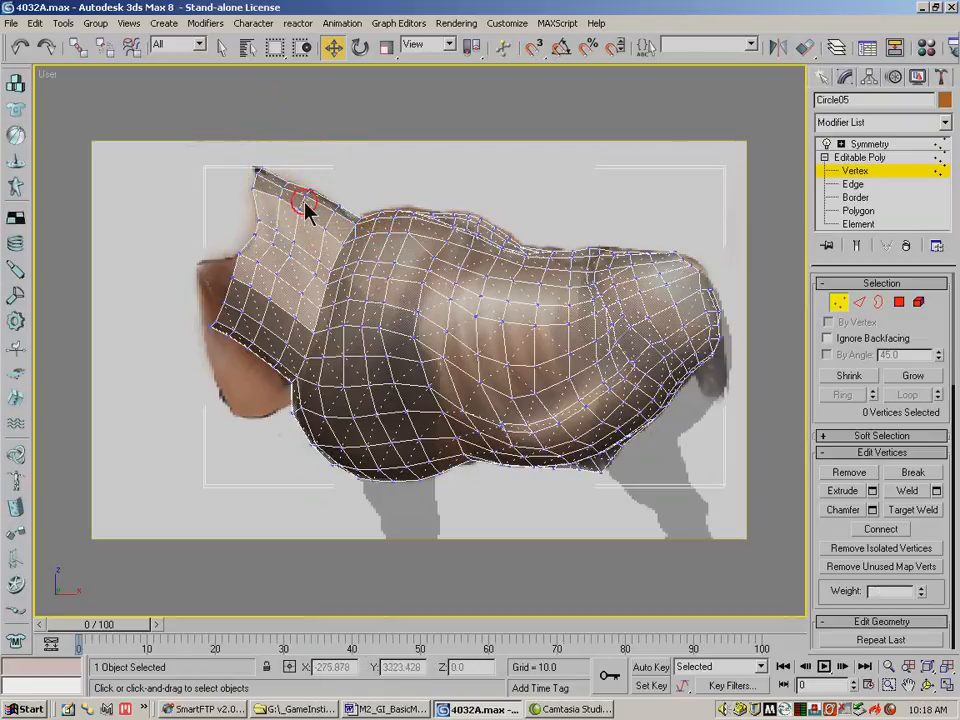
# Nudge the vertices just below the neck's upper contour so they run evenly beneath the outline.
pyautogui.click(307, 190)
pyautogui.moveTo(344, 152); pyautogui.dragTo(341, 155)
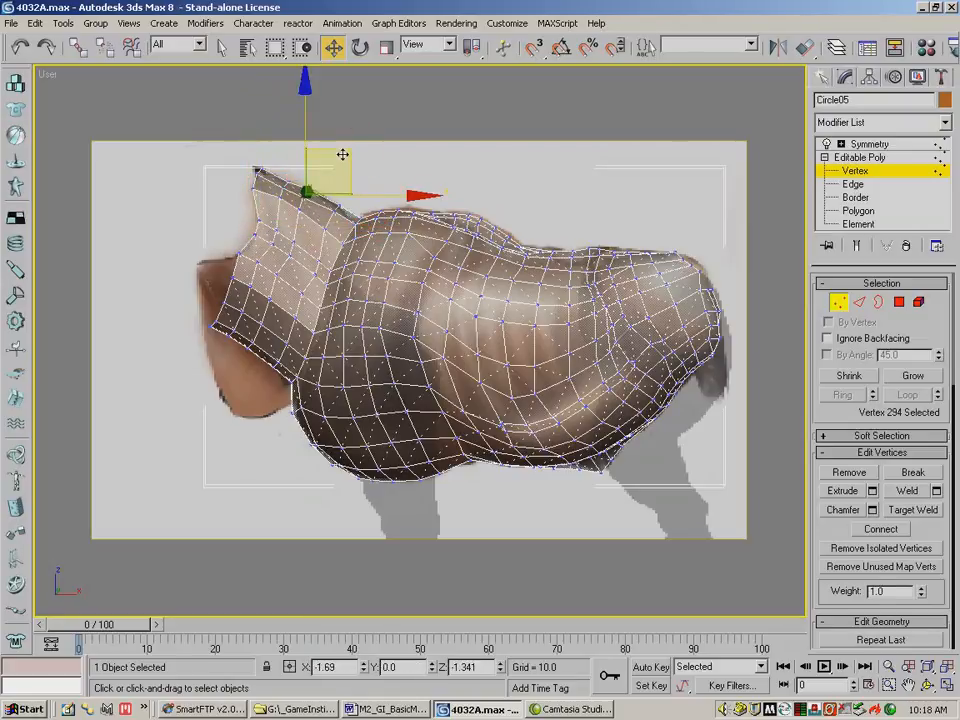
pyautogui.click(302, 206)
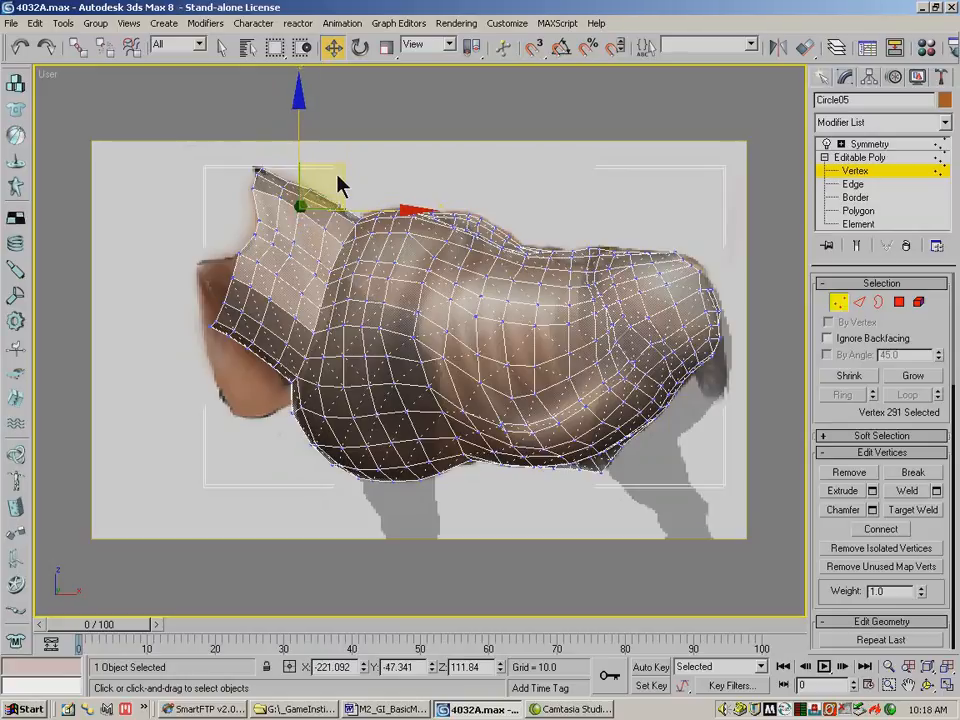
pyautogui.moveTo(340, 168)
pyautogui.mouseDown()
pyautogui.moveTo(362, 193)
pyautogui.moveTo(324, 166)
pyautogui.mouseUp()
pyautogui.click(327, 225)
pyautogui.click(288, 195)
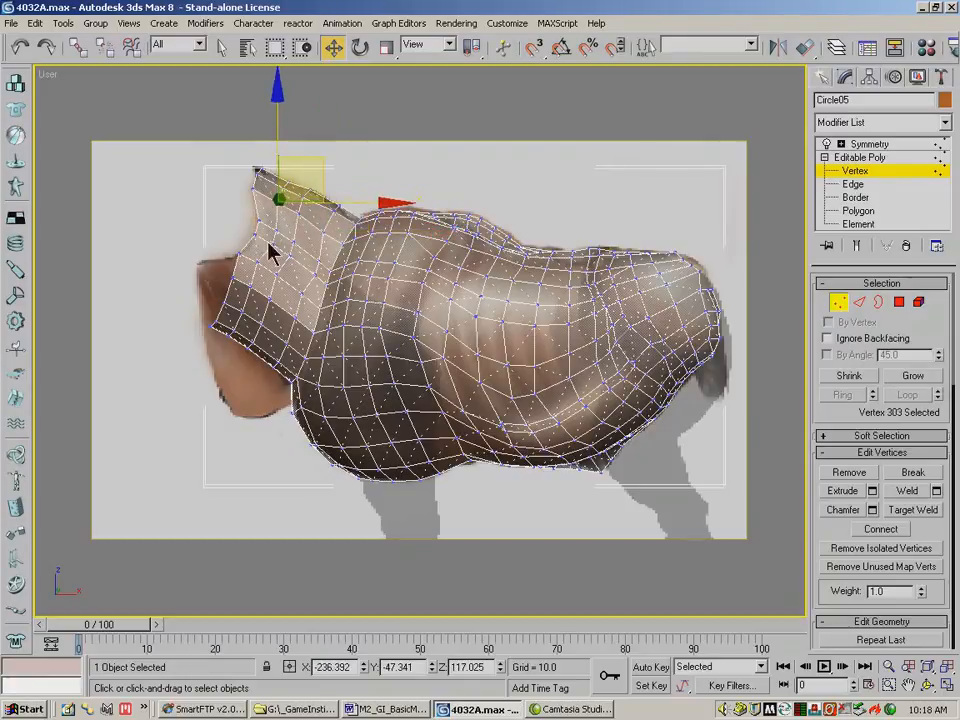
# Shift the vertices in the lower part of the neck slightly forward and up to even out the mesh rows.
pyautogui.click(300, 316)
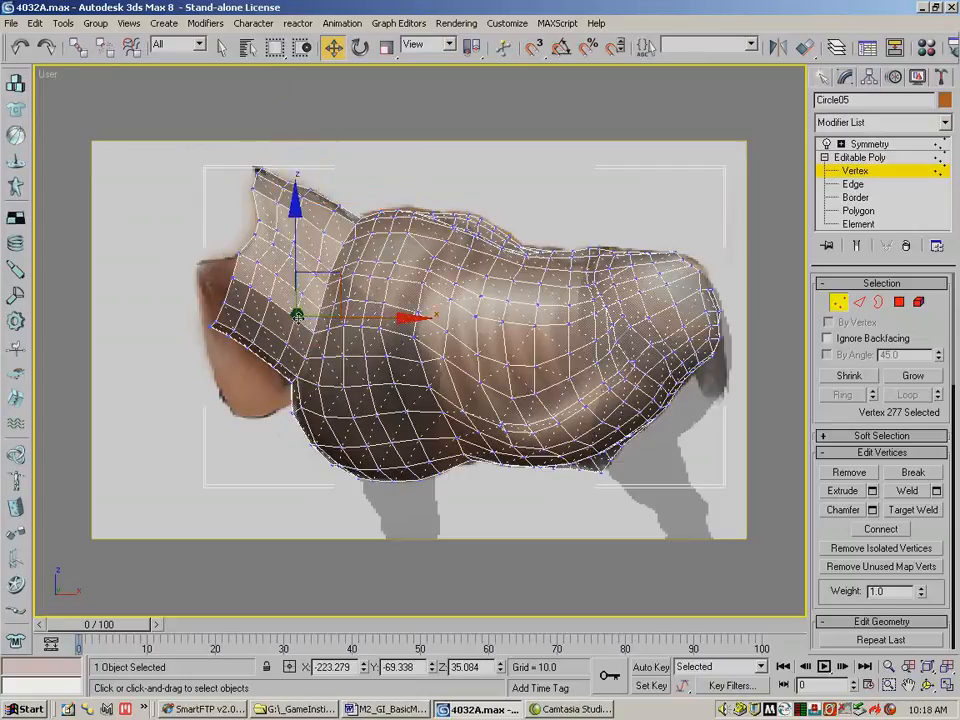
pyautogui.click(287, 341)
pyautogui.moveTo(286, 347)
pyautogui.mouseDown()
pyautogui.moveTo(332, 279)
pyautogui.moveTo(278, 328)
pyautogui.mouseUp()
pyautogui.moveTo(308, 273); pyautogui.dragTo(299, 266)
# Pull the vertices in the lower part of the neck's front edge forward and up toward the reference outline.
pyautogui.click(235, 278)
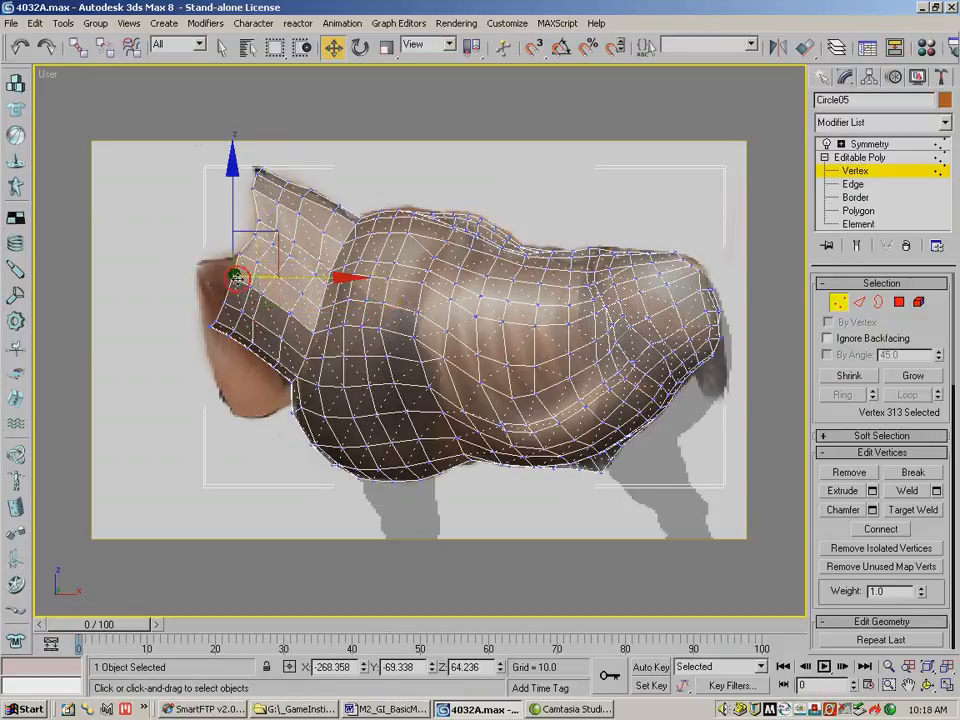
pyautogui.click(252, 284)
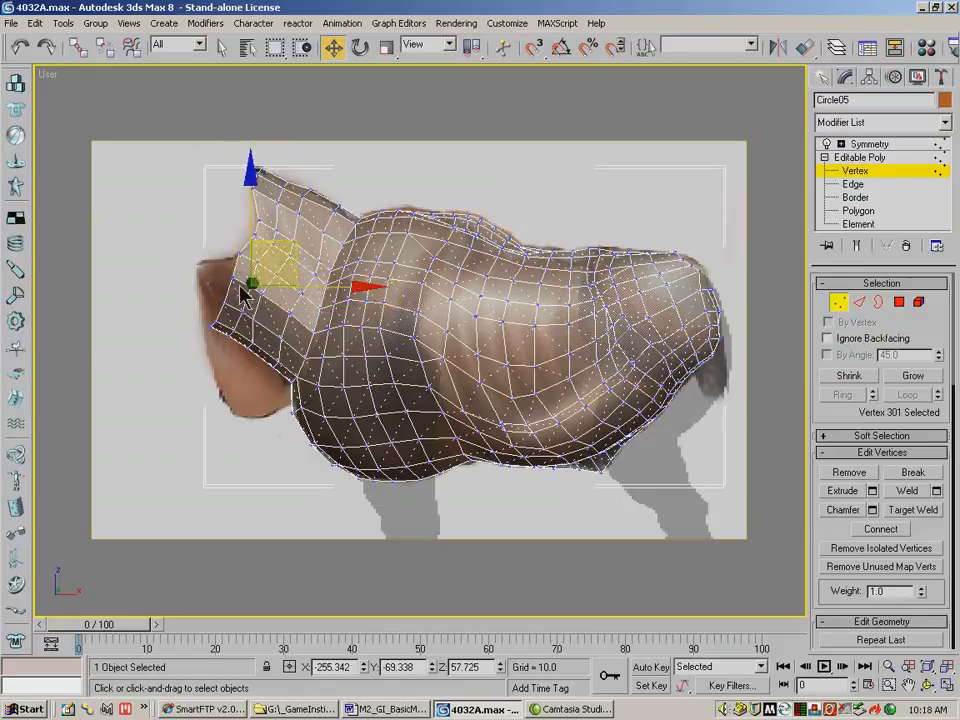
pyautogui.keyDown('ctrl'); pyautogui.moveTo(238, 292); pyautogui.dragTo(254, 316); pyautogui.keyUp('ctrl')
pyautogui.moveTo(293, 259); pyautogui.dragTo(283, 256)
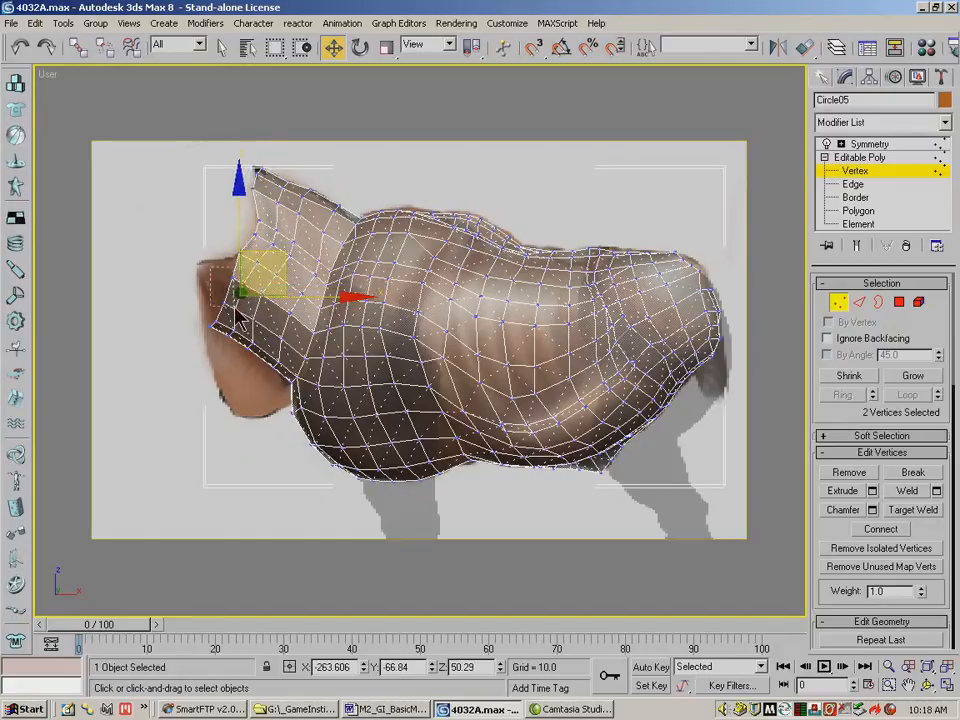
pyautogui.moveTo(235, 308); pyautogui.dragTo(239, 304)
pyautogui.moveTo(267, 253); pyautogui.dragTo(256, 231)
# Move the five vertices at the neck's lower front corner forward and up to about X -291.3, Z 50.8.
pyautogui.moveTo(190, 289); pyautogui.dragTo(225, 341)
pyautogui.moveTo(252, 275); pyautogui.dragTo(240, 250)
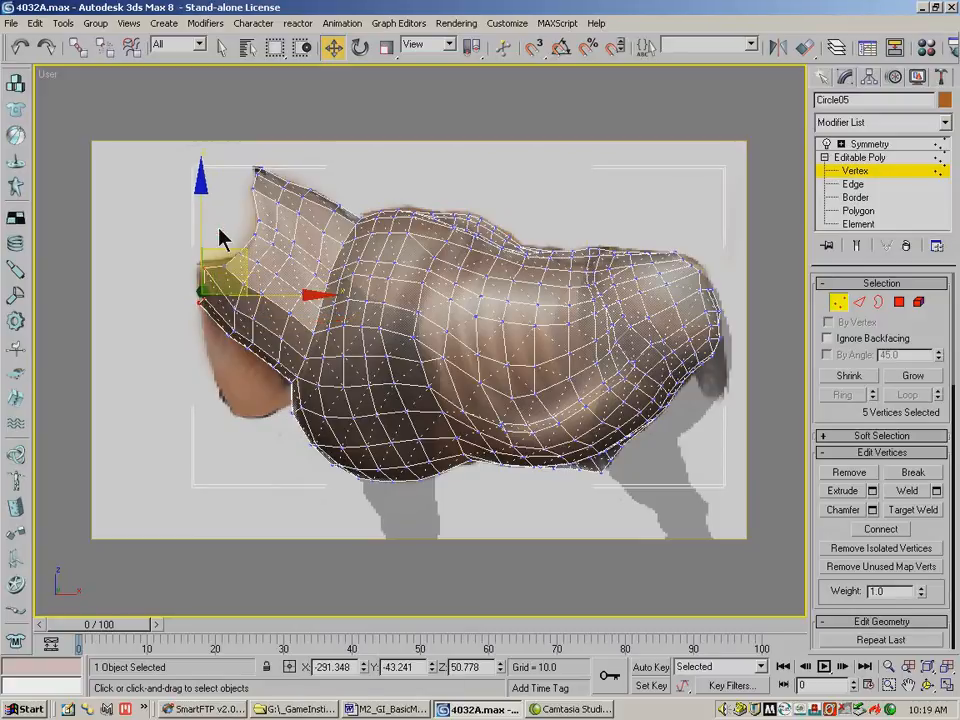
pyautogui.click(216, 236)
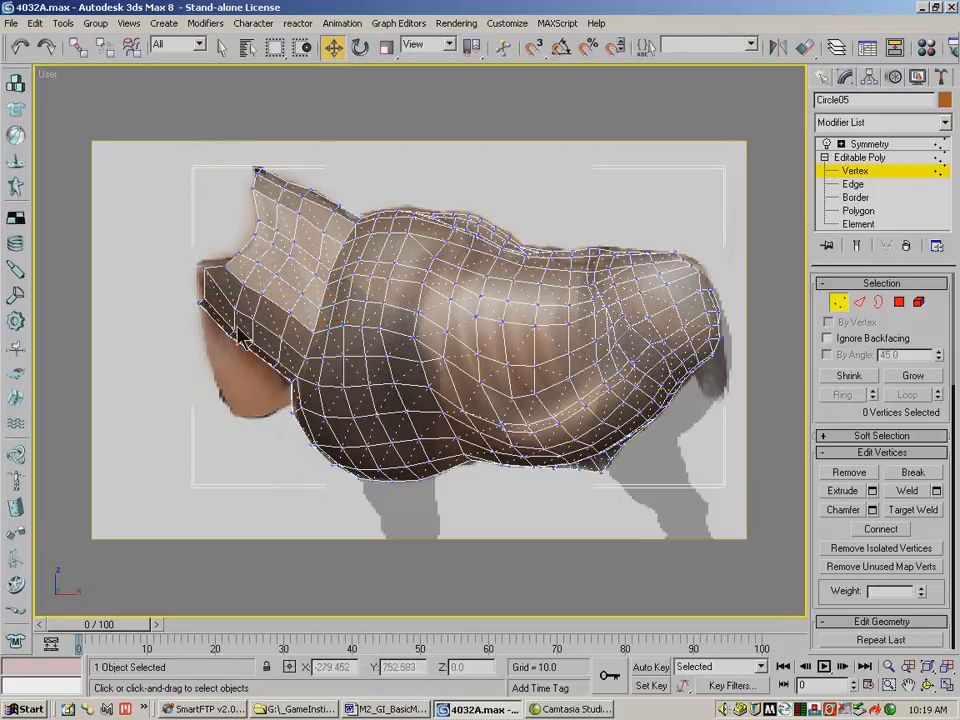
# Redistribute the vertices along and just above the neck's lower edge, between the front corner and the chest.
pyautogui.click(235, 302)
pyautogui.moveTo(277, 273)
pyautogui.mouseDown()
pyautogui.moveTo(265, 263)
pyautogui.moveTo(291, 273)
pyautogui.mouseUp()
pyautogui.click(254, 316)
pyautogui.click(273, 342)
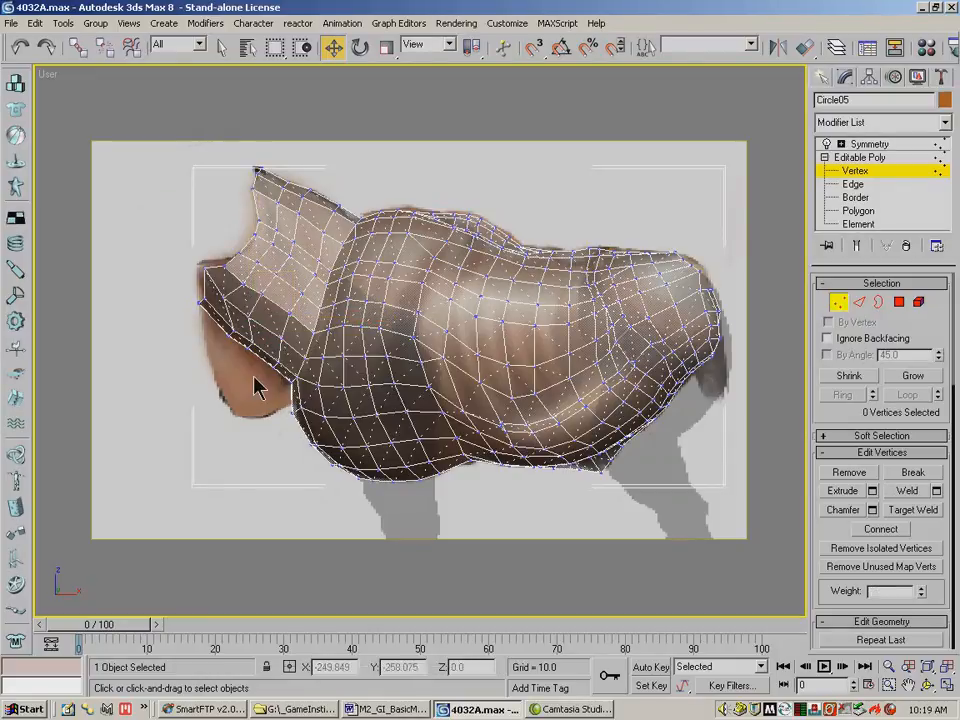
pyautogui.moveTo(286, 373); pyautogui.dragTo(267, 354)
pyautogui.moveTo(315, 322); pyautogui.dragTo(287, 268)
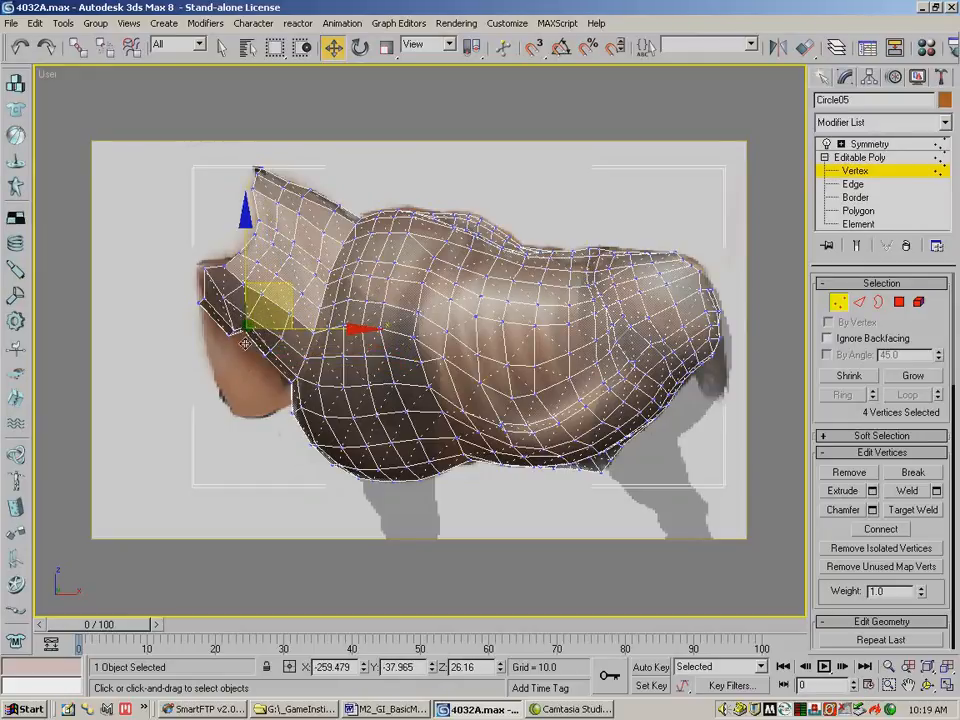
# Move the frontmost vertices of the neck's lower edge forward and up, stretching the corner into a point.
pyautogui.moveTo(229, 343); pyautogui.dragTo(240, 327)
pyautogui.moveTo(273, 290); pyautogui.dragTo(260, 258)
pyautogui.moveTo(176, 286); pyautogui.dragTo(209, 324)
pyautogui.moveTo(245, 258); pyautogui.dragTo(237, 229)
pyautogui.click(160, 263)
pyautogui.moveTo(173, 263); pyautogui.dragTo(194, 286)
pyautogui.moveTo(233, 240); pyautogui.dragTo(230, 233)
# Shift the three vertices midway along the neck's lower edge to about X -262.3, Z 23.3.
pyautogui.moveTo(235, 345); pyautogui.dragTo(251, 324)
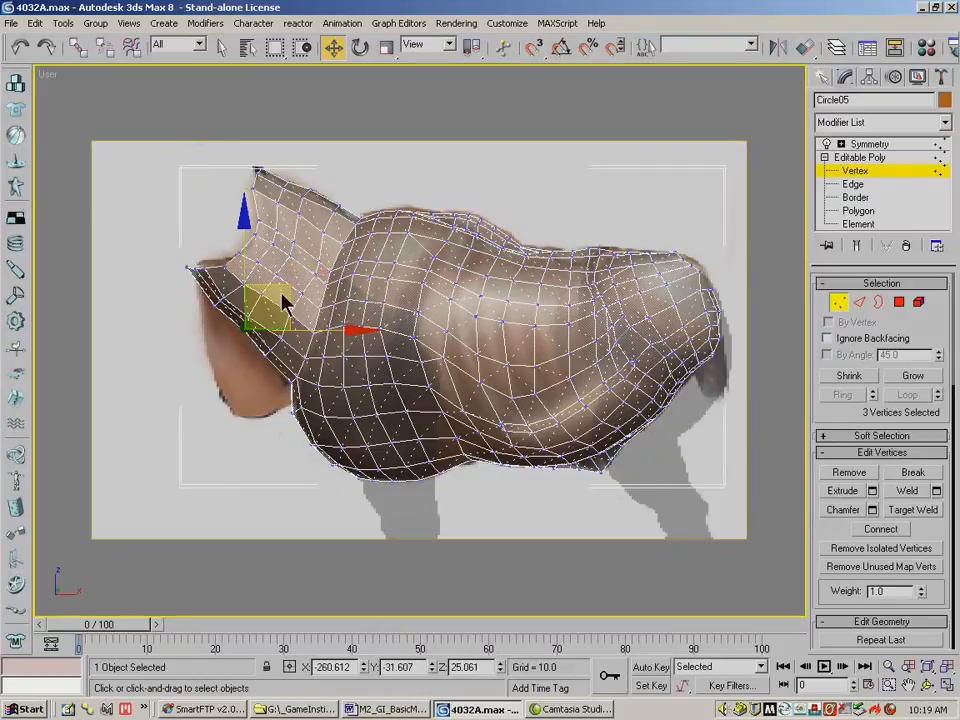
pyautogui.moveTo(287, 286); pyautogui.dragTo(285, 289)
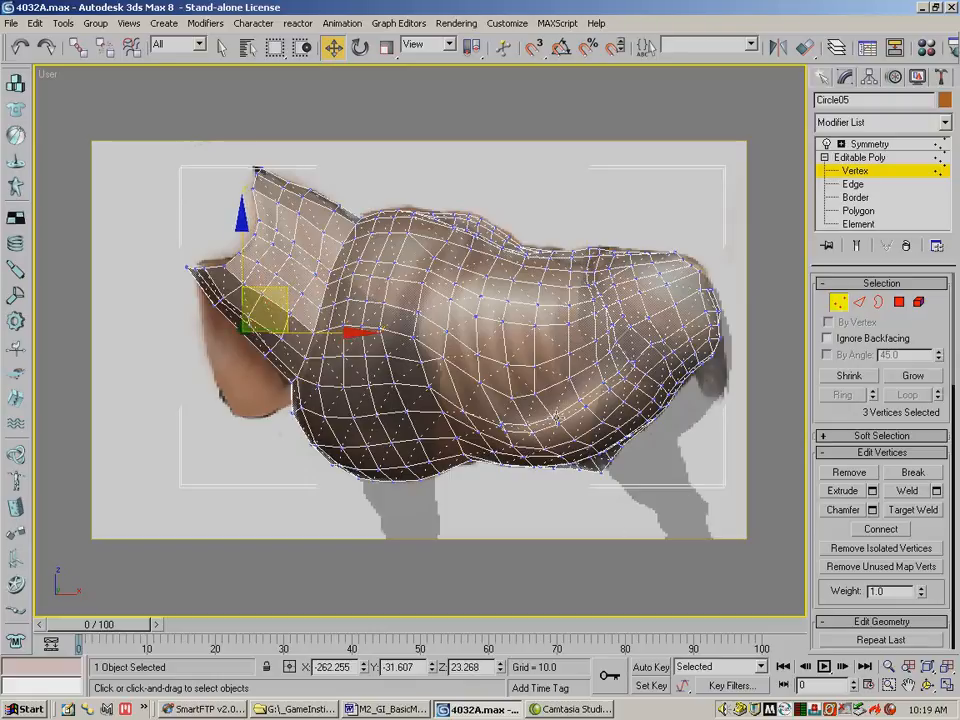
pyautogui.click(146, 168)
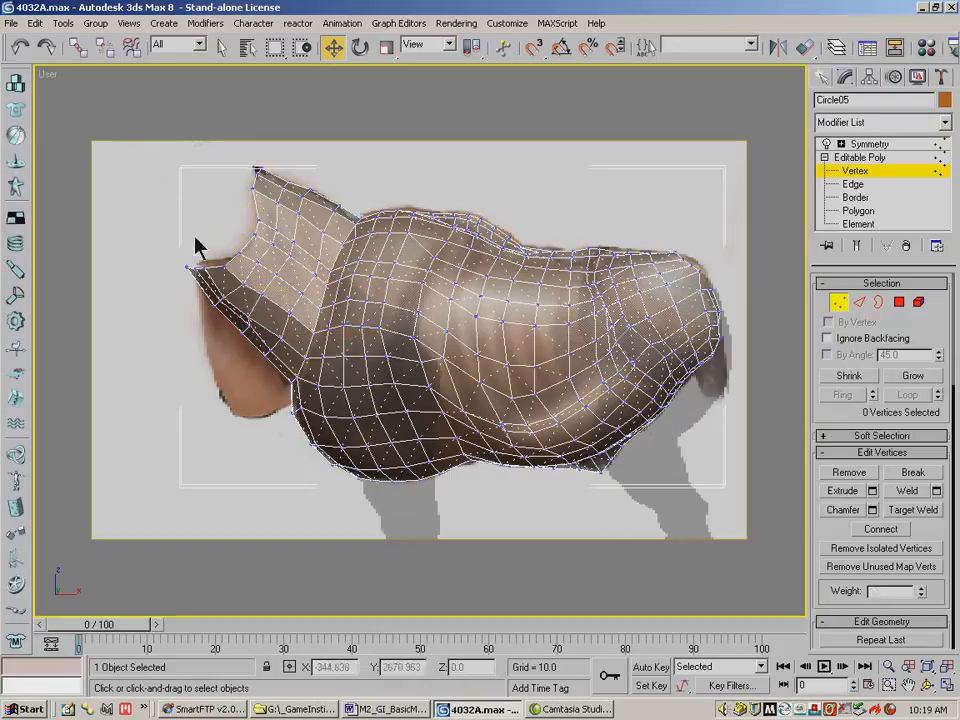
# Fine-tune the vertices in the row just above the neck's lower edge to space them evenly.
pyautogui.click(226, 295)
pyautogui.moveTo(270, 254); pyautogui.dragTo(275, 250)
pyautogui.click(247, 312)
pyautogui.click(249, 316)
pyautogui.moveTo(268, 305); pyautogui.dragTo(298, 273)
pyautogui.click(350, 333)
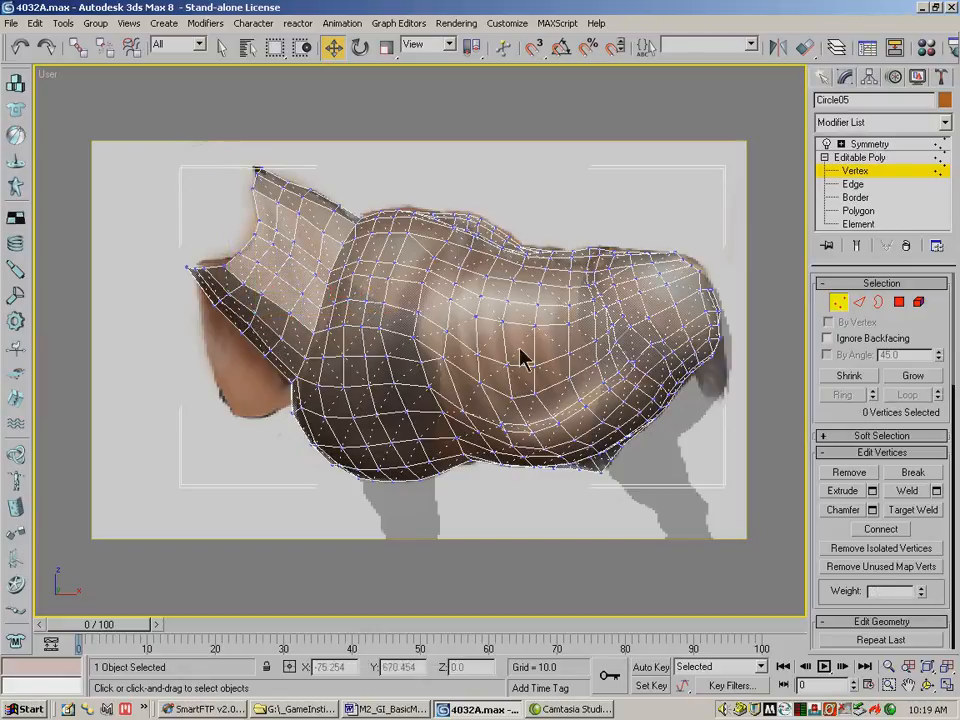
# Select the row of five vertices just below the neck's upper contour in an angled view and shift it outward along Y.
pyautogui.click(932, 685)
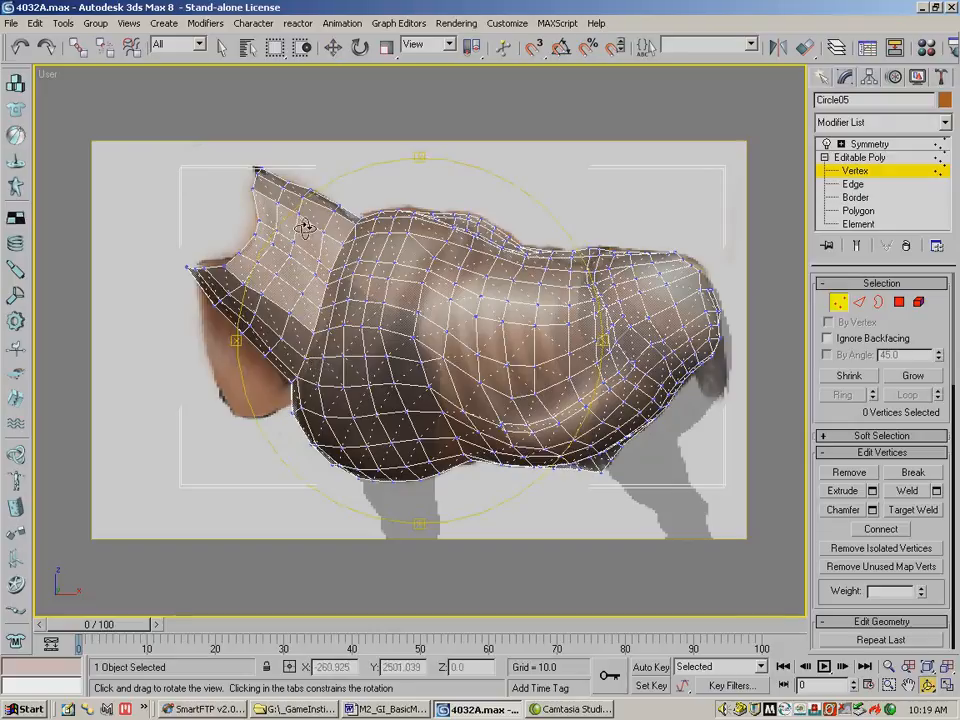
pyautogui.moveTo(304, 277); pyautogui.dragTo(340, 350)
pyautogui.click(334, 47)
pyautogui.click(314, 259)
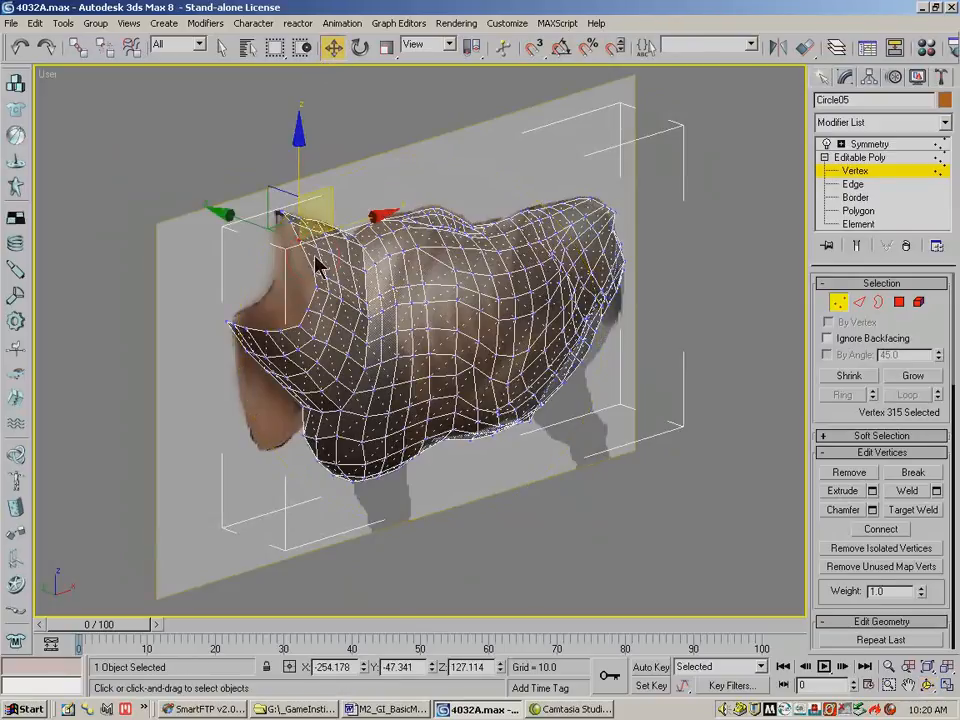
pyautogui.keyDown('ctrl'); pyautogui.click(321, 247); pyautogui.keyUp('ctrl')
pyautogui.keyDown('ctrl'); pyautogui.click(335, 256); pyautogui.keyUp('ctrl')
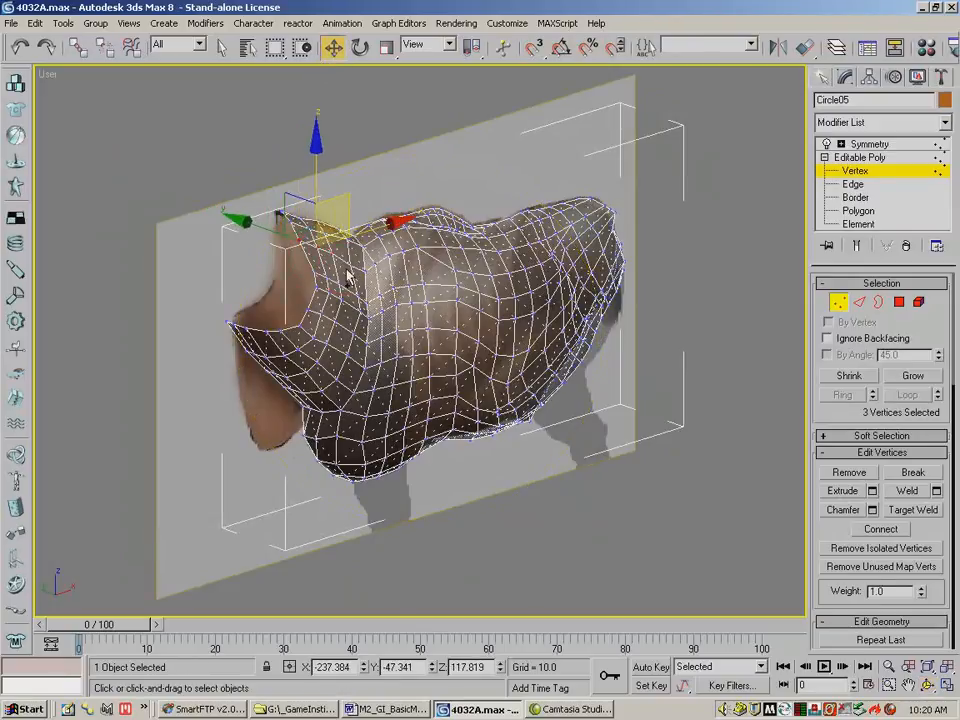
pyautogui.keyDown('ctrl'); pyautogui.click(351, 263); pyautogui.keyUp('ctrl')
pyautogui.keyDown('ctrl'); pyautogui.click(357, 233); pyautogui.keyUp('ctrl')
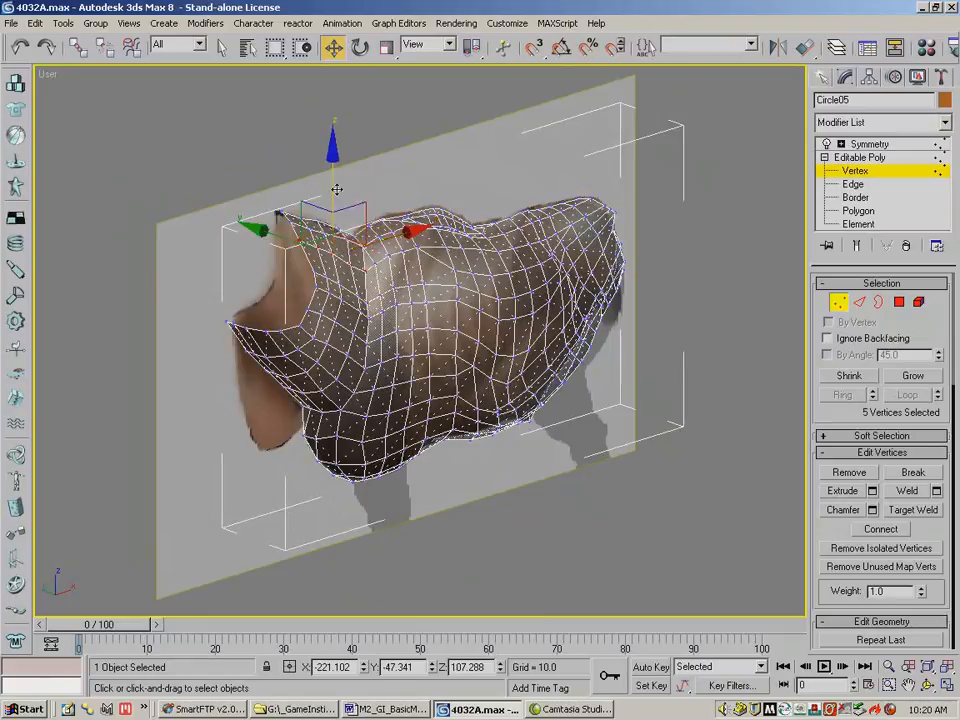
pyautogui.moveTo(333, 182); pyautogui.dragTo(335, 181)
pyautogui.moveTo(280, 231); pyautogui.dragTo(289, 232)
# Select the next lower row of five side vertices on the neck and reposition it to round out the surface.
pyautogui.click(314, 275)
pyautogui.keyDown('ctrl'); pyautogui.click(326, 279); pyautogui.keyUp('ctrl')
pyautogui.keyDown('ctrl'); pyautogui.click(340, 287); pyautogui.keyUp('ctrl')
pyautogui.keyDown('ctrl'); pyautogui.click(358, 296); pyautogui.keyUp('ctrl')
pyautogui.keyDown('ctrl'); pyautogui.click(366, 304); pyautogui.keyUp('ctrl')
pyautogui.moveTo(297, 268); pyautogui.dragTo(224, 200)
pyautogui.moveTo(345, 227); pyautogui.dragTo(345, 217)
# Select a five-vertex row midway down the neck's side from a more frontal angle and nudge it outward along Y.
pyautogui.click(929, 685)
pyautogui.moveTo(421, 361); pyautogui.dragTo(442, 364)
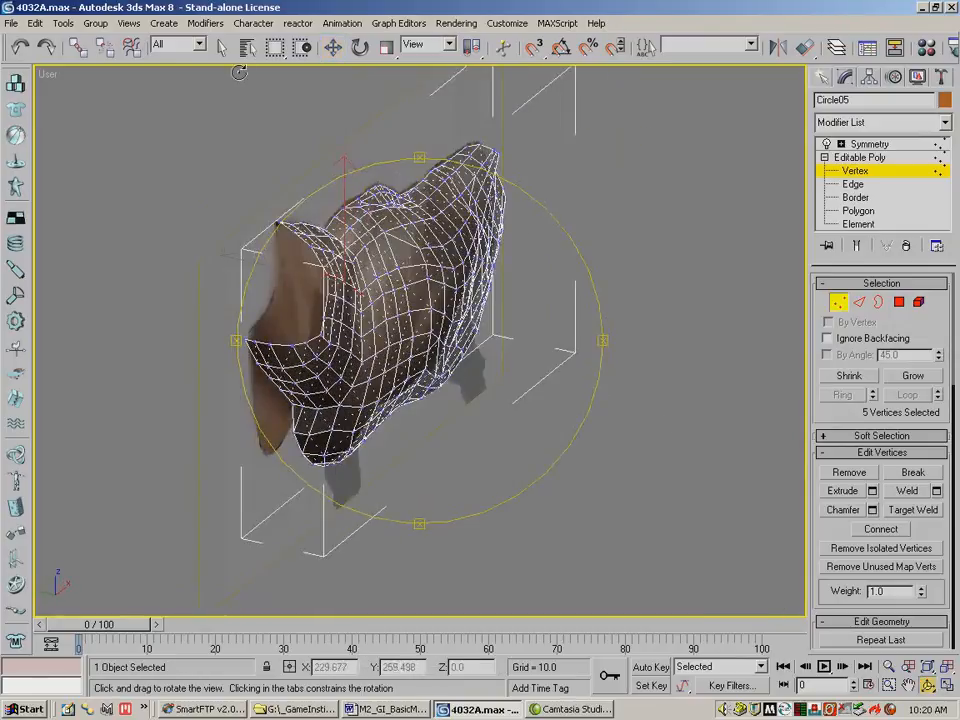
pyautogui.click(223, 48)
pyautogui.click(329, 285)
pyautogui.keyDown('ctrl'); pyautogui.click(343, 302); pyautogui.keyUp('ctrl')
pyautogui.keyDown('ctrl'); pyautogui.click(354, 318); pyautogui.keyUp('ctrl')
pyautogui.keyDown('ctrl'); pyautogui.click(289, 300); pyautogui.keyUp('ctrl')
pyautogui.click(333, 47)
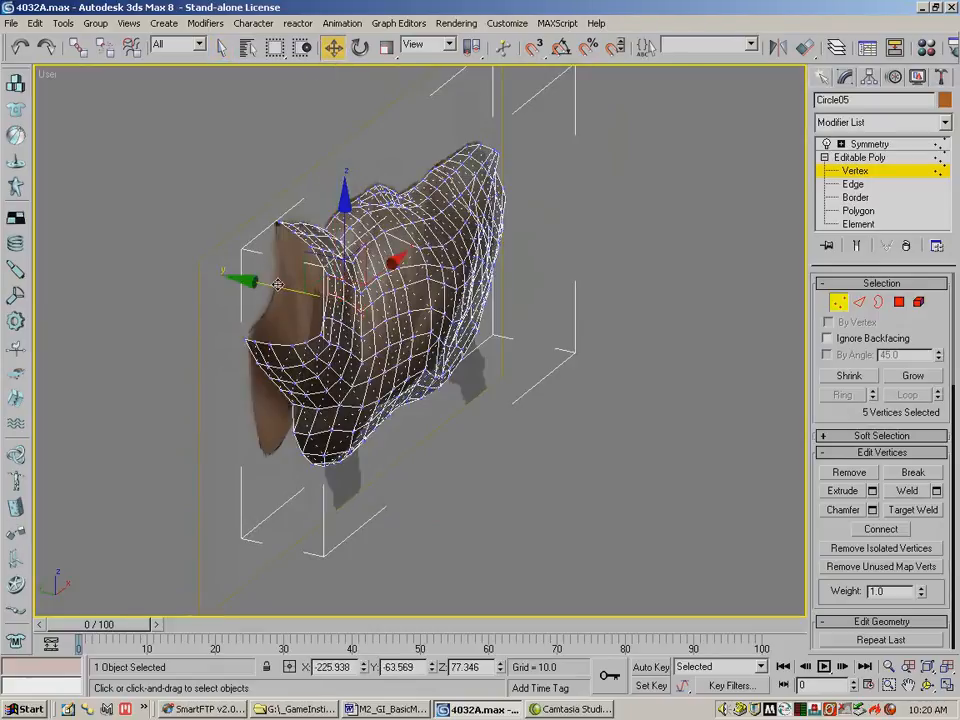
pyautogui.moveTo(276, 287); pyautogui.dragTo(278, 288)
# Select the five-vertex row below it on the neck's side and push it outward to about Y -68.6.
pyautogui.click(323, 317)
pyautogui.keyDown('ctrl'); pyautogui.click(334, 319); pyautogui.keyUp('ctrl')
pyautogui.keyDown('ctrl'); pyautogui.click(344, 325); pyautogui.keyUp('ctrl')
pyautogui.keyDown('ctrl'); pyautogui.click(354, 334); pyautogui.keyUp('ctrl')
pyautogui.keyDown('ctrl'); pyautogui.click(325, 332); pyautogui.keyUp('ctrl')
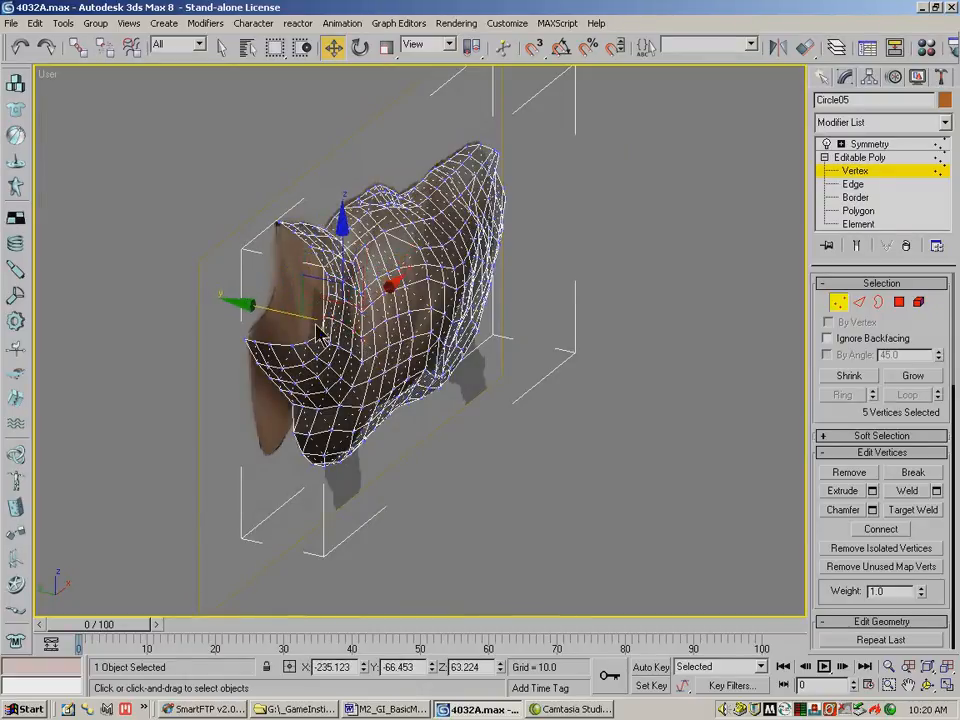
pyautogui.moveTo(287, 314); pyautogui.dragTo(290, 314)
pyautogui.click(320, 334)
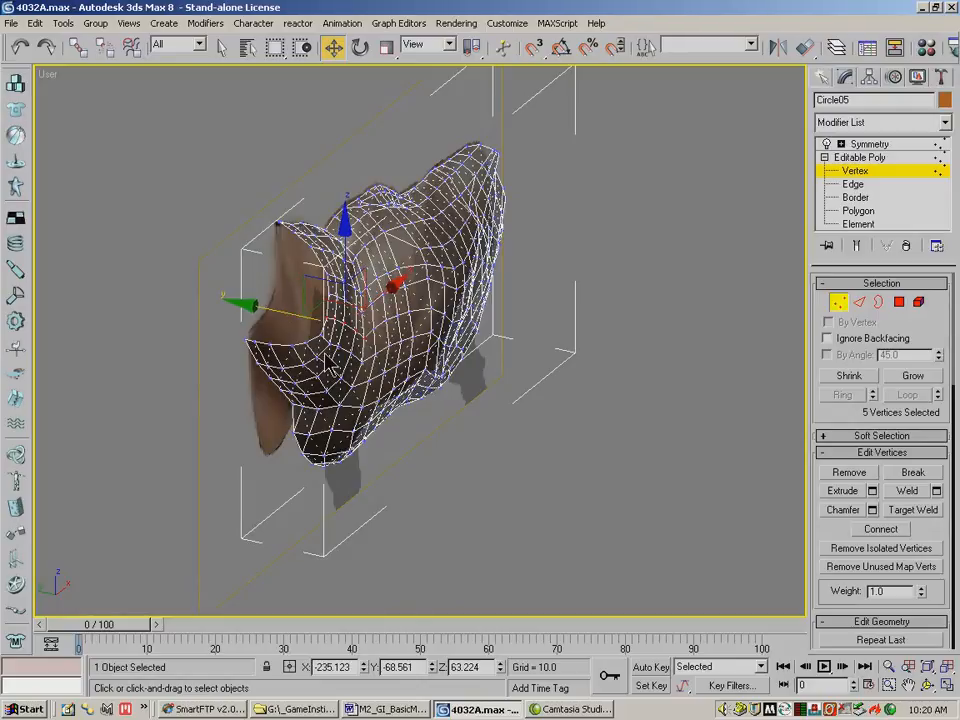
# Select the next lower row of four vertices on the neck's side and shift it along Y to about -67.4.
pyautogui.keyDown('ctrl'); pyautogui.click(336, 349); pyautogui.keyUp('ctrl')
pyautogui.keyDown('ctrl'); pyautogui.click(349, 362); pyautogui.keyUp('ctrl')
pyautogui.keyDown('ctrl'); pyautogui.click(351, 352); pyautogui.keyUp('ctrl')
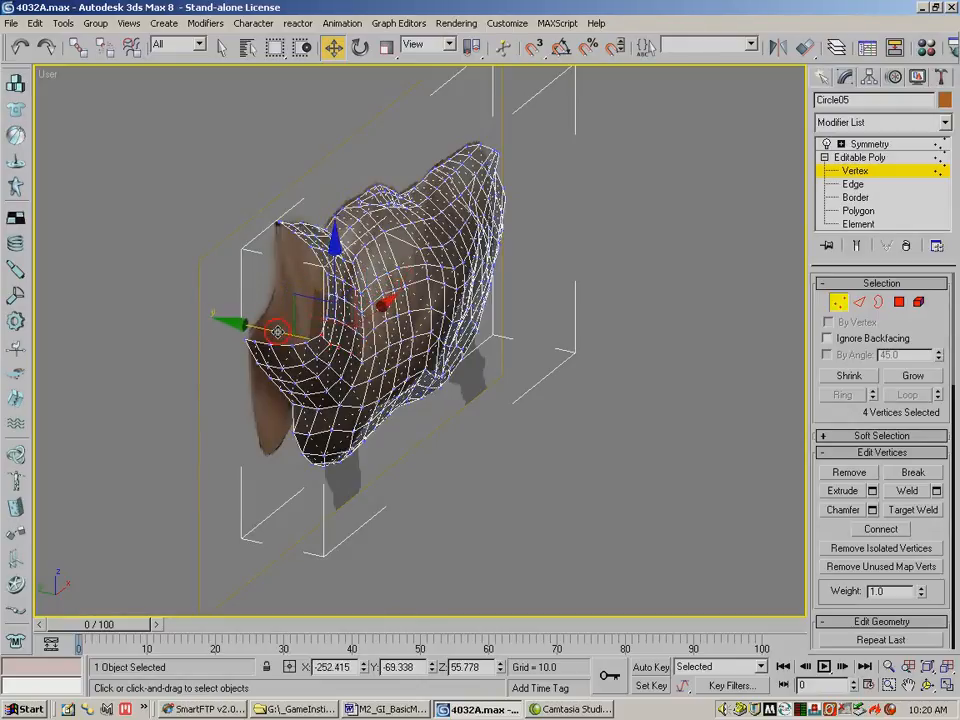
pyautogui.moveTo(277, 332); pyautogui.dragTo(275, 334)
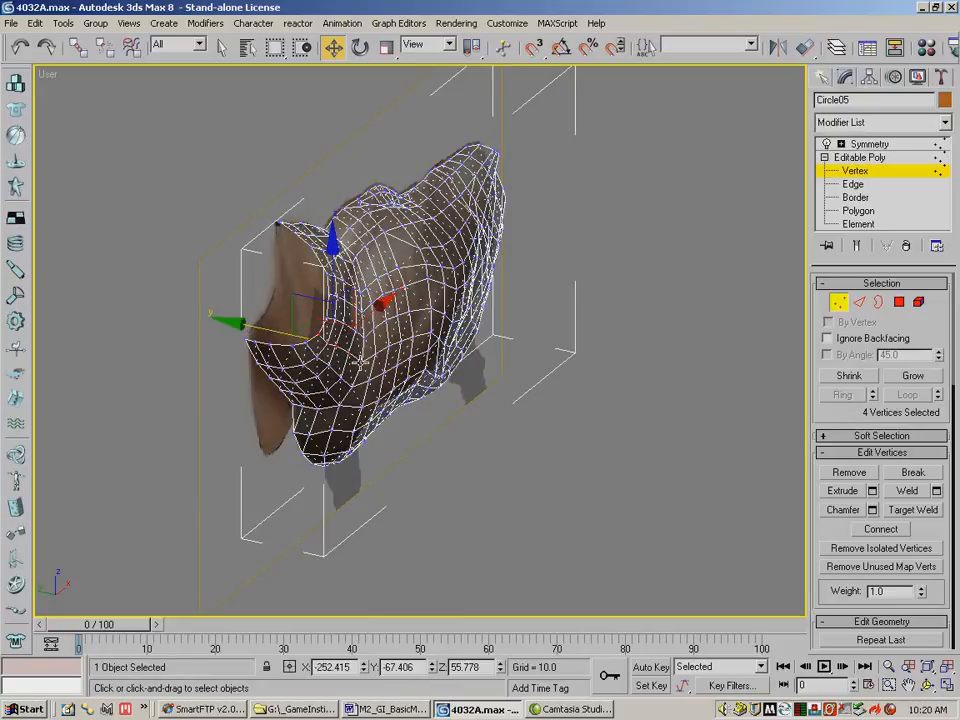
# Select the three vertices of the next lower row near the neck's open rim, raise them slightly and push them outward to about Y -65.2.
pyautogui.click(330, 388)
pyautogui.click(327, 367)
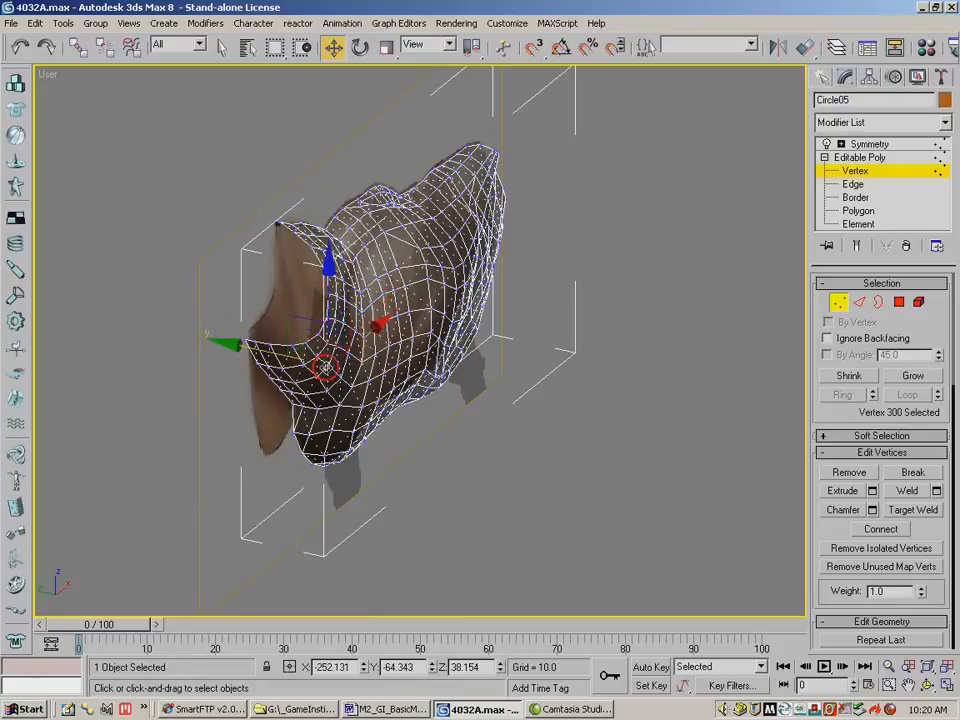
pyautogui.keyDown('ctrl'); pyautogui.click(315, 360); pyautogui.keyUp('ctrl')
pyautogui.keyDown('ctrl'); pyautogui.click(299, 346); pyautogui.keyUp('ctrl')
pyautogui.moveTo(258, 341); pyautogui.dragTo(253, 340)
pyautogui.moveTo(313, 298); pyautogui.dragTo(313, 296)
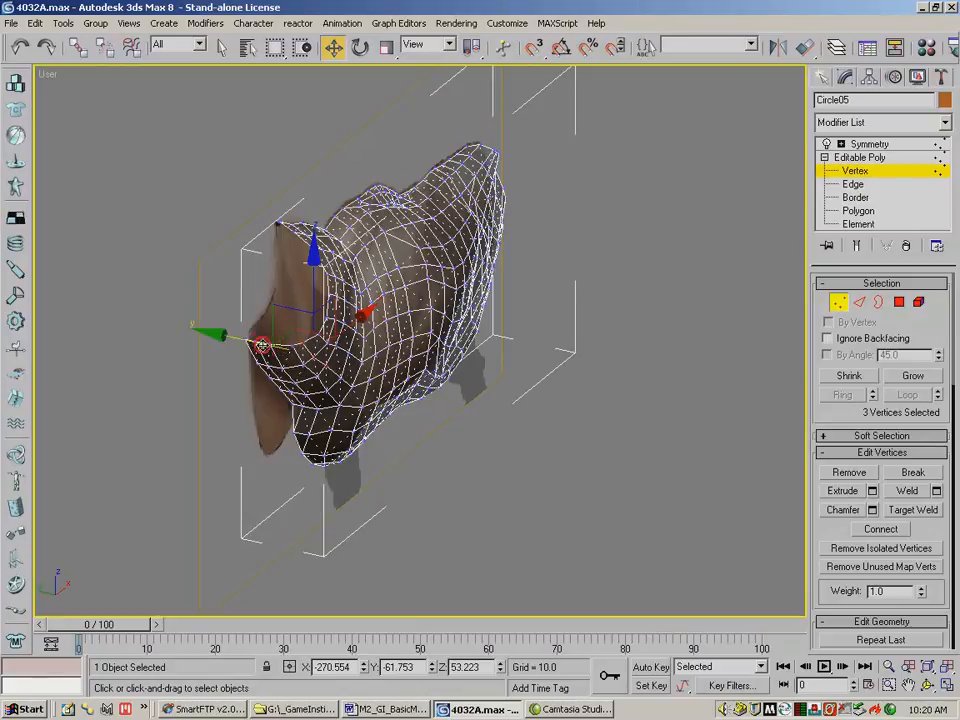
pyautogui.moveTo(261, 345); pyautogui.dragTo(311, 358)
# Select the four-vertex row below it from a more sideways angle and move it to about Y -54.2, Z 38.2.
pyautogui.click(928, 685)
pyautogui.moveTo(776, 591); pyautogui.dragTo(385, 375)
pyautogui.click(332, 47)
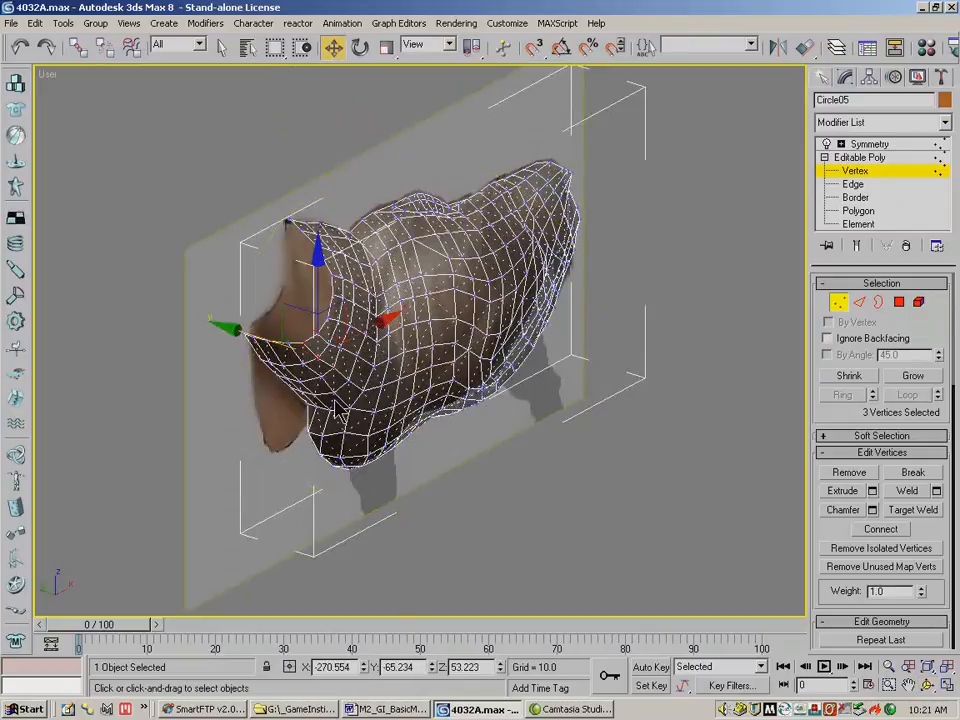
pyautogui.moveTo(330, 394); pyautogui.dragTo(303, 360)
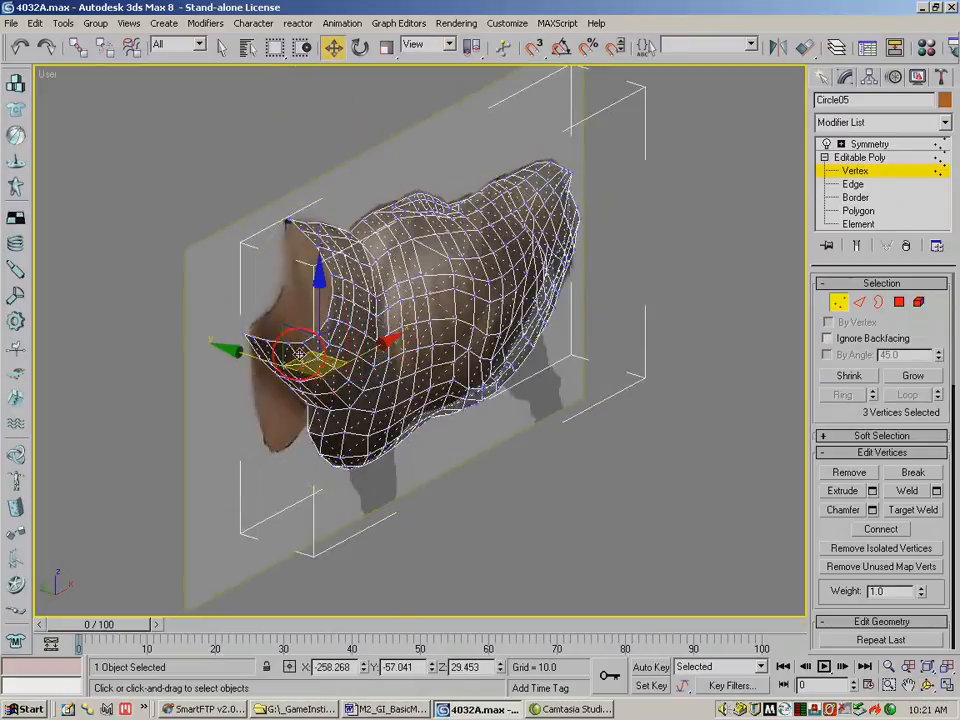
pyautogui.keyDown('ctrl'); pyautogui.click(262, 356); pyautogui.keyUp('ctrl')
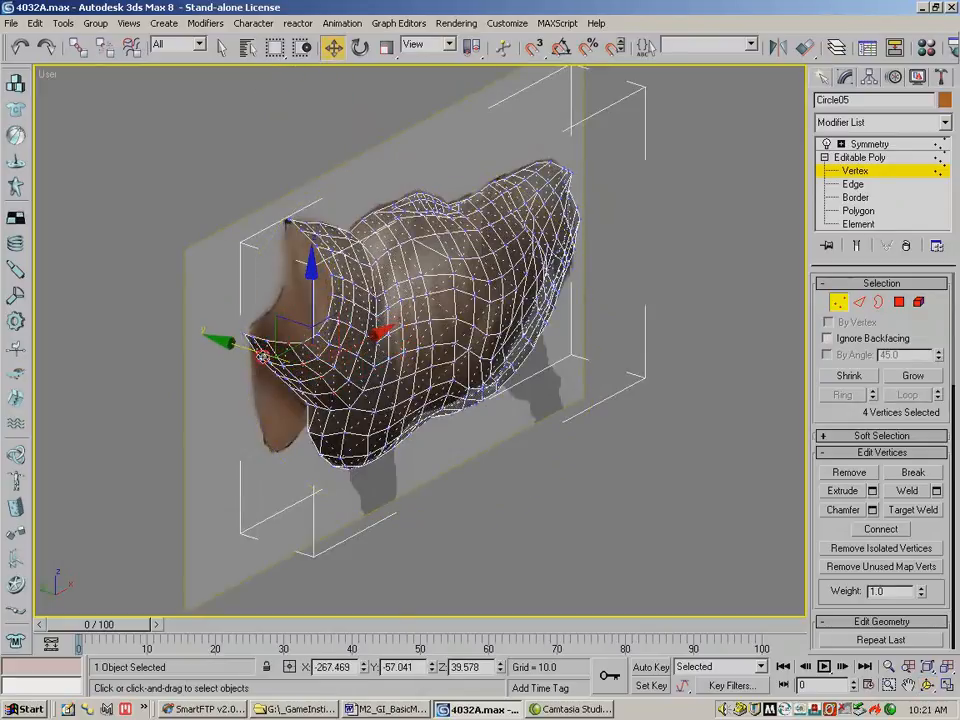
pyautogui.moveTo(262, 356); pyautogui.dragTo(265, 350)
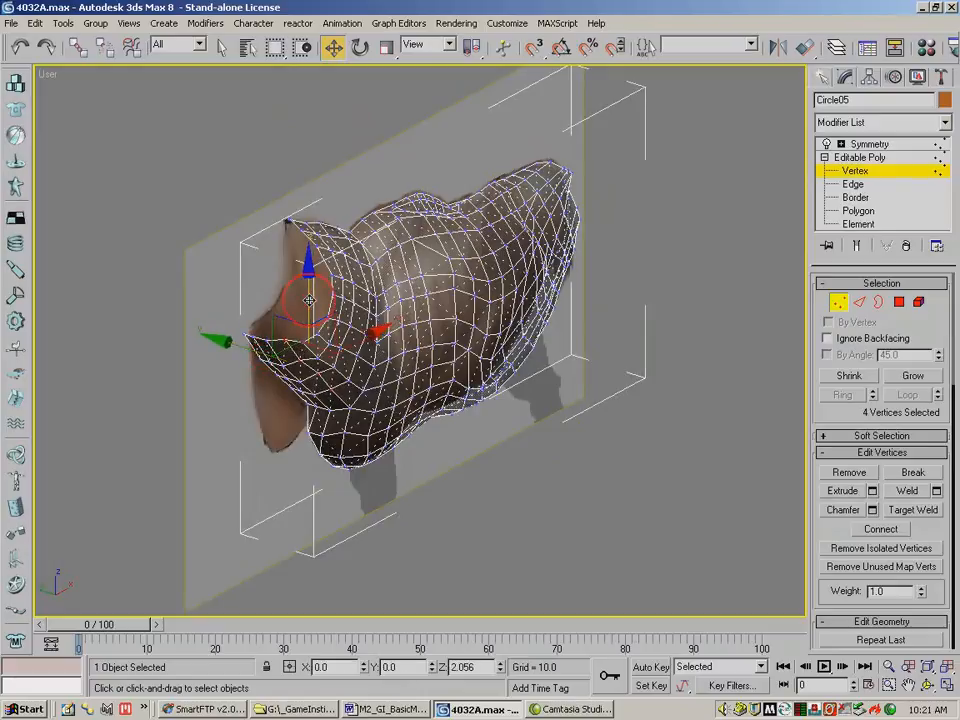
pyautogui.moveTo(307, 302); pyautogui.dragTo(308, 305)
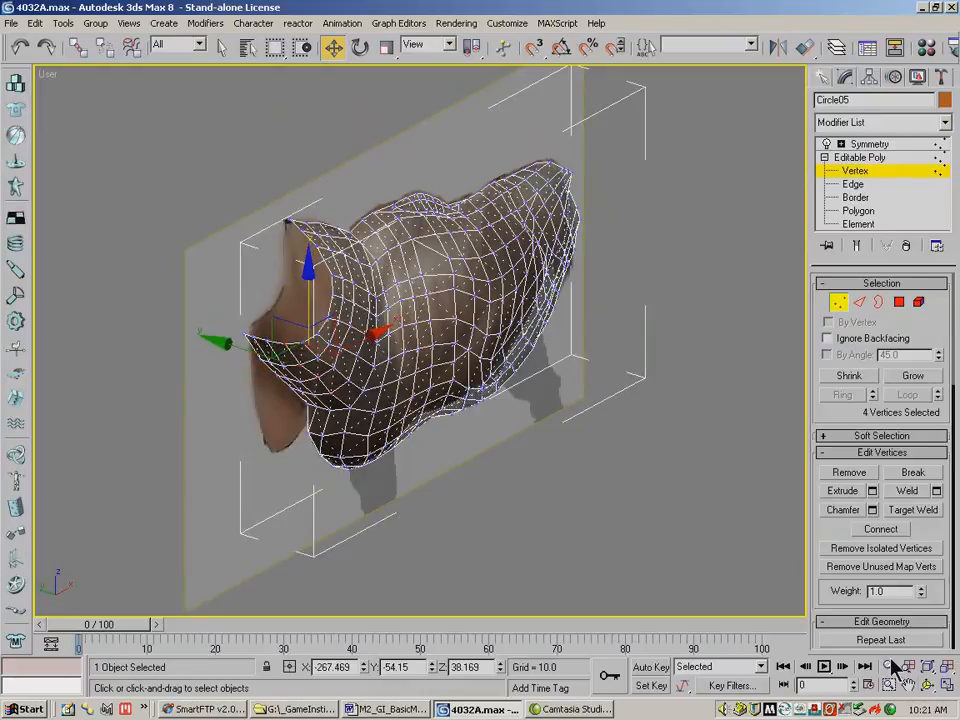
# Select the four-vertex row just below the neck's upper contour, move it slightly outward along Y and raise it along Z.
pyautogui.click(928, 685)
pyautogui.moveTo(409, 371); pyautogui.dragTo(300, 275)
pyautogui.click(333, 47)
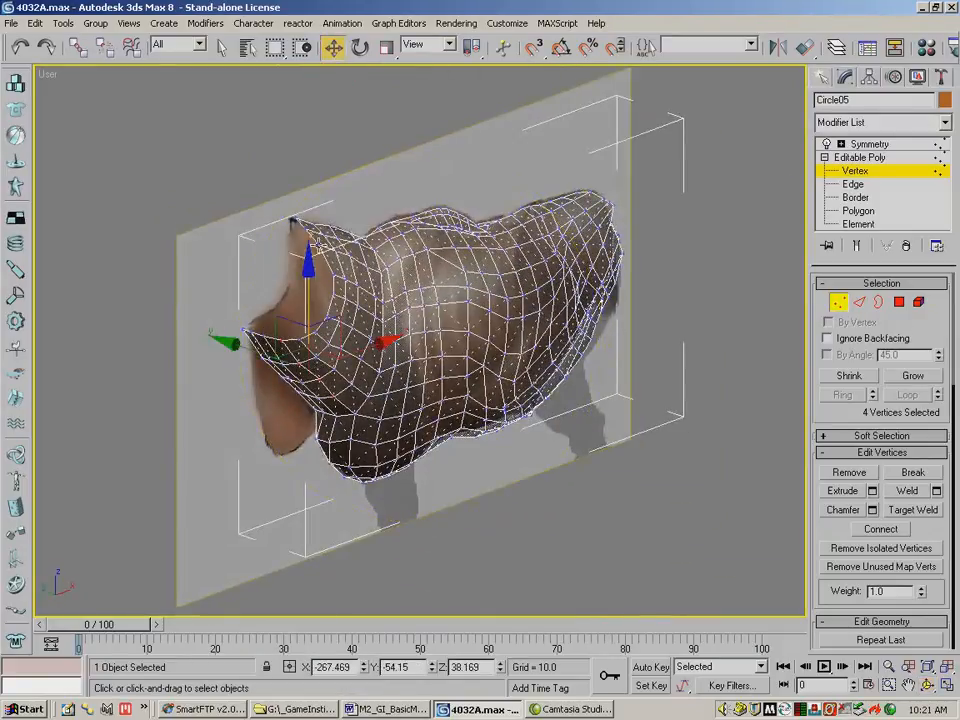
pyautogui.click(318, 230)
pyautogui.keyDown('ctrl'); pyautogui.click(334, 250); pyautogui.keyUp('ctrl')
pyautogui.keyDown('ctrl'); pyautogui.click(358, 254); pyautogui.keyUp('ctrl')
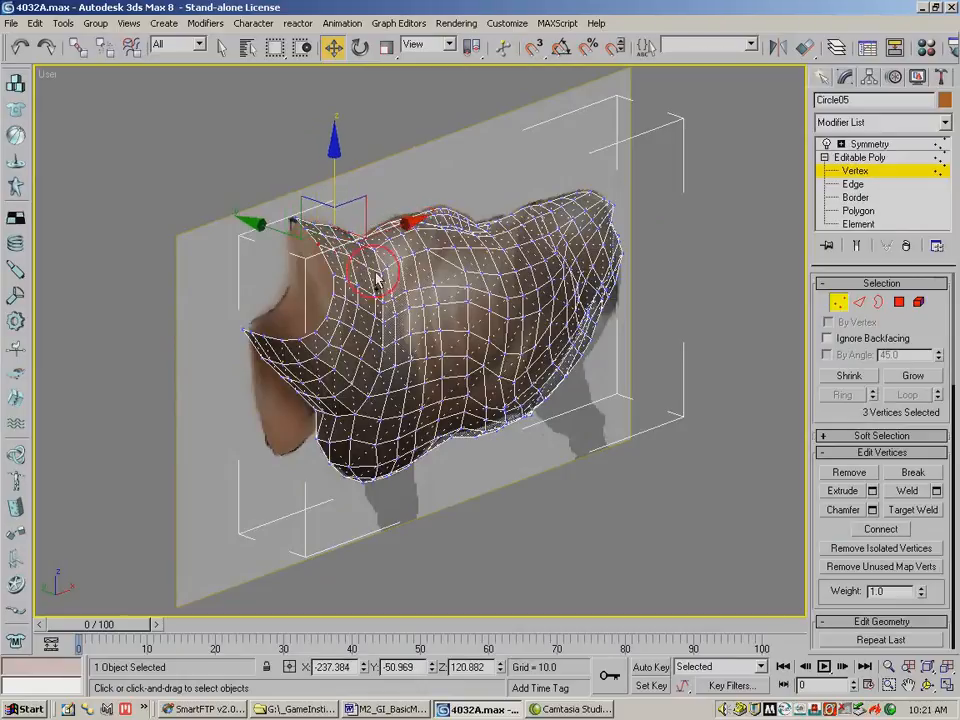
pyautogui.keyDown('ctrl'); pyautogui.click(369, 269); pyautogui.keyUp('ctrl')
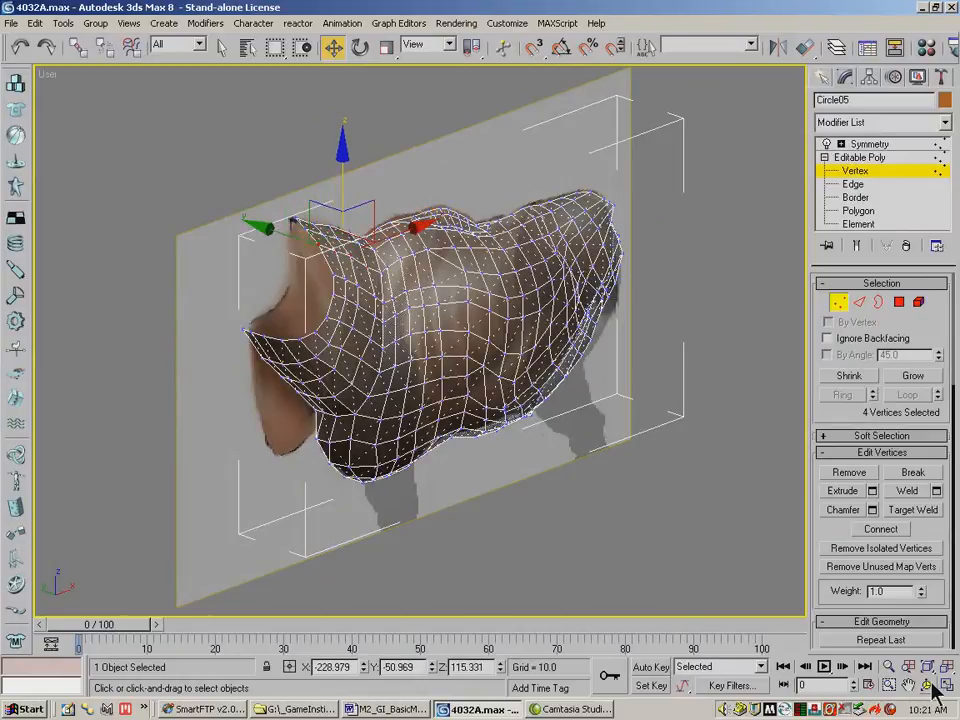
pyautogui.click(936, 684)
pyautogui.moveTo(600, 345); pyautogui.dragTo(522, 376)
pyautogui.click(334, 48)
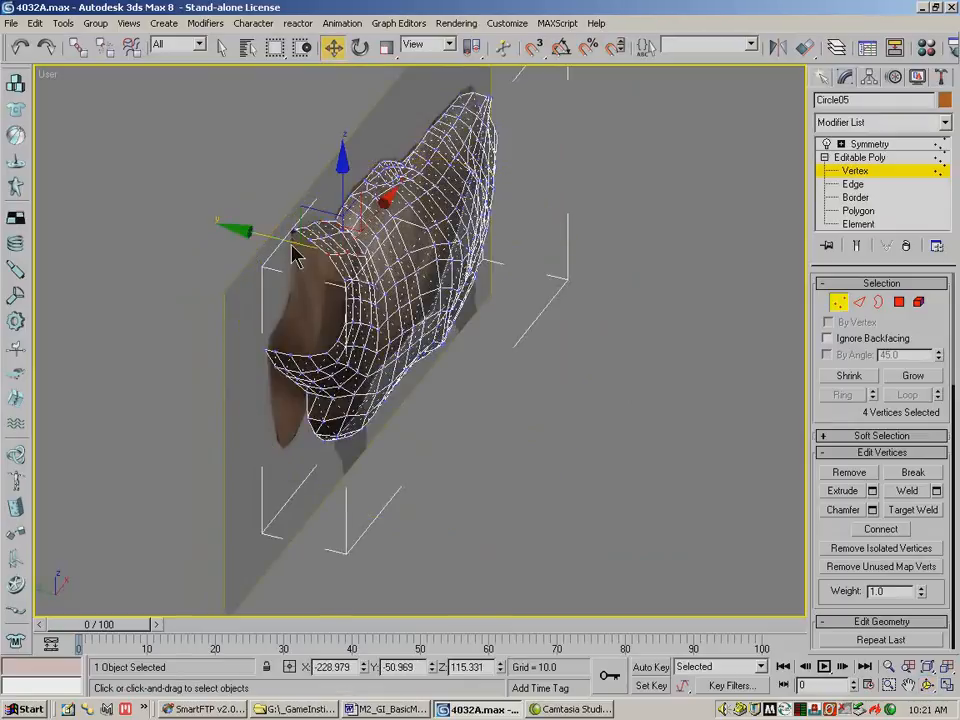
pyautogui.moveTo(291, 242); pyautogui.dragTo(287, 241)
pyautogui.moveTo(341, 194); pyautogui.dragTo(341, 191)
# Select the next lower four-vertex row on the upper neck side and reposition it along Y and upward along Z.
pyautogui.click(344, 282)
pyautogui.keyDown('ctrl'); pyautogui.click(352, 282); pyautogui.keyUp('ctrl')
pyautogui.keyDown('ctrl'); pyautogui.click(361, 284); pyautogui.keyUp('ctrl')
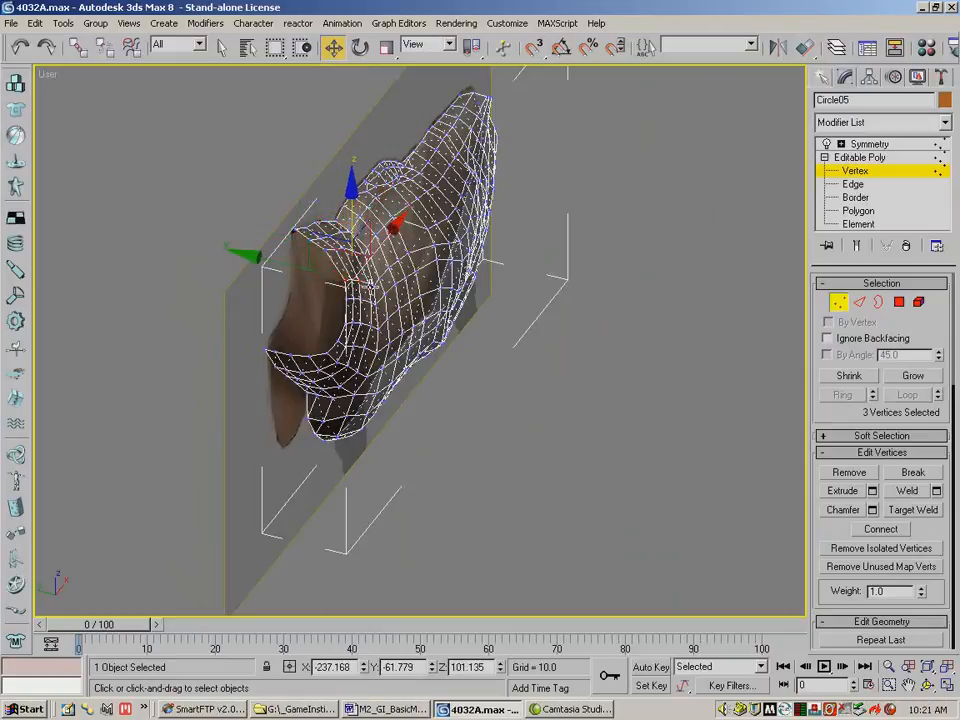
pyautogui.keyDown('ctrl'); pyautogui.click(302, 271); pyautogui.keyUp('ctrl')
pyautogui.moveTo(300, 271); pyautogui.dragTo(307, 261)
pyautogui.moveTo(352, 216); pyautogui.dragTo(352, 209)
# Select three vertices beside the neck's top contour from behind and raise them to about Z 130.8.
pyautogui.click(931, 687)
pyautogui.moveTo(505, 407); pyautogui.dragTo(272, 364)
pyautogui.click(333, 47)
pyautogui.click(372, 232)
pyautogui.keyDown('ctrl'); pyautogui.click(358, 213); pyautogui.keyUp('ctrl')
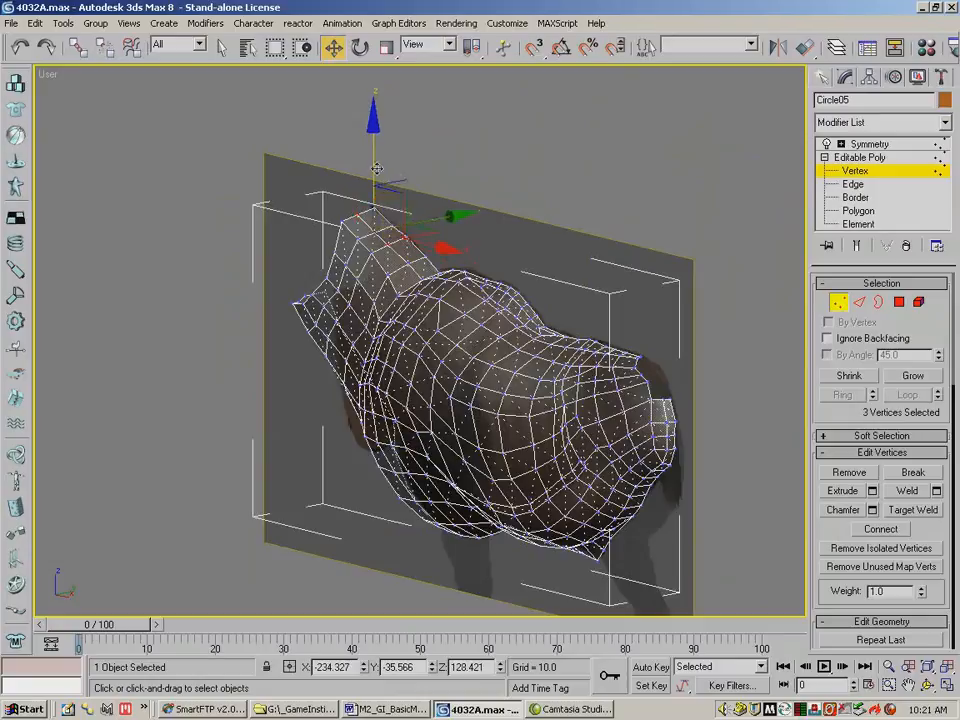
pyautogui.moveTo(374, 172); pyautogui.dragTo(374, 154)
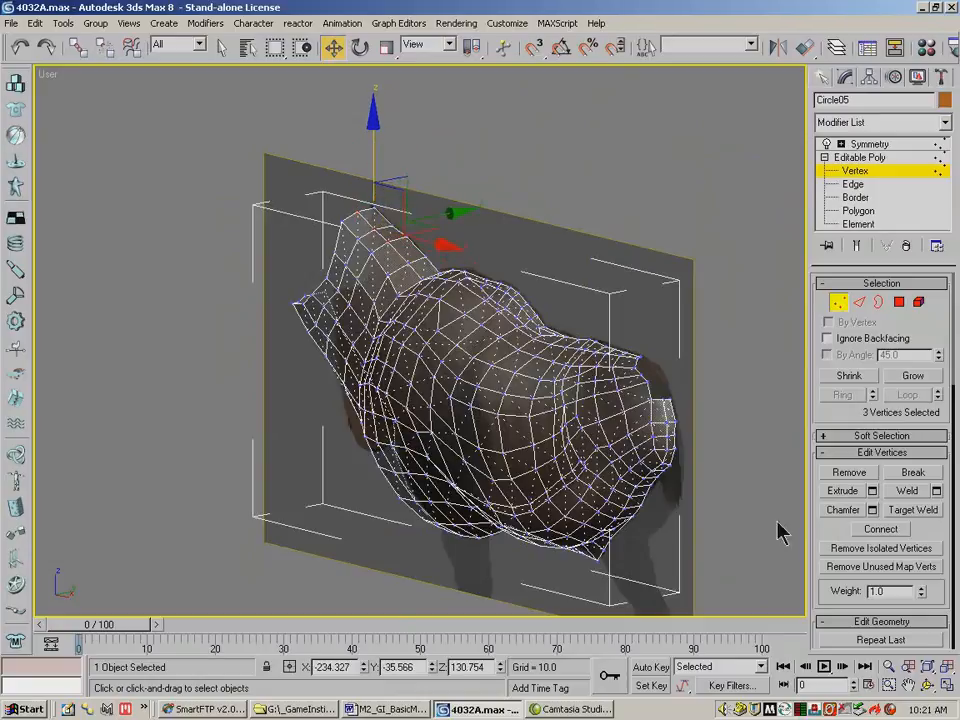
# Select ten vertices along the neck's underside in a near-side view and move them to about X -273.1, Z 40.5 to follow the reference.
pyautogui.hotkey('ctrl', 'r')
pyautogui.moveTo(615, 350); pyautogui.dragTo(553, 340)
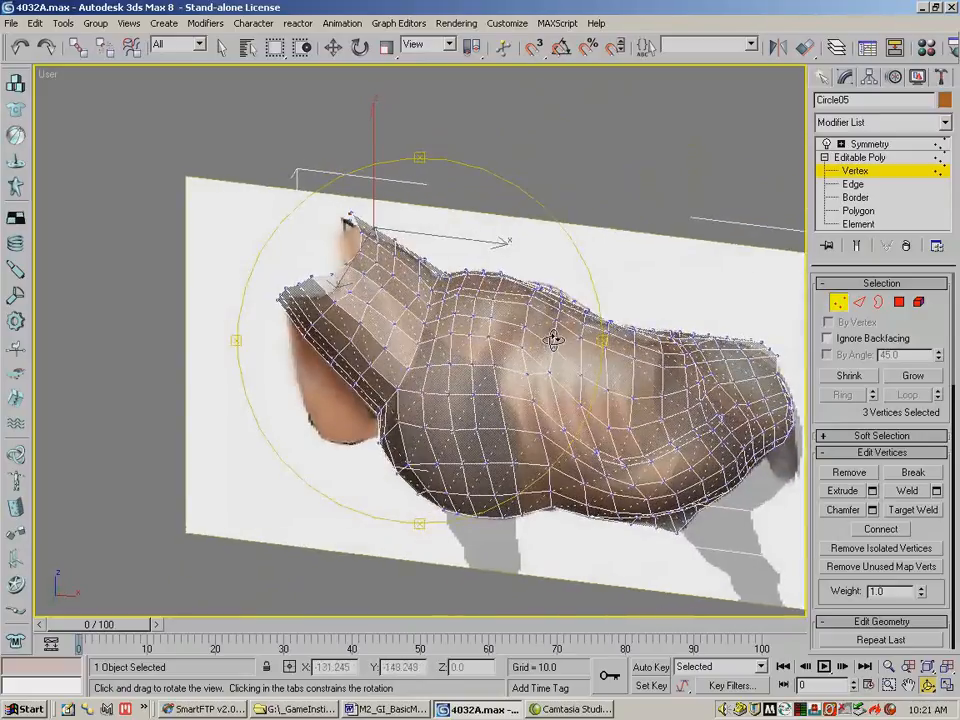
pyautogui.click(334, 48)
pyautogui.moveTo(369, 226); pyautogui.dragTo(361, 377)
pyautogui.keyDown('ctrl'); pyautogui.click(330, 364); pyautogui.keyUp('ctrl')
pyautogui.keyDown('ctrl'); pyautogui.click(330, 363); pyautogui.keyUp('ctrl')
pyautogui.keyDown('ctrl'); pyautogui.click(341, 352); pyautogui.keyUp('ctrl')
pyautogui.keyDown('ctrl'); pyautogui.click(331, 362); pyautogui.keyUp('ctrl')
pyautogui.keyDown('ctrl'); pyautogui.click(331, 363); pyautogui.keyUp('ctrl')
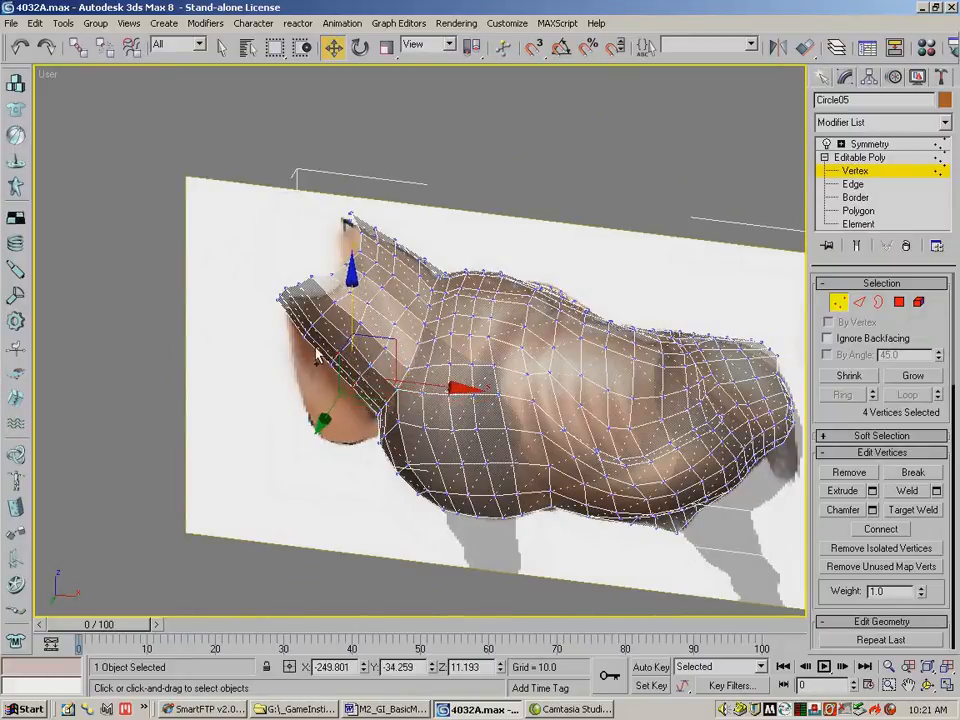
pyautogui.keyDown('ctrl'); pyautogui.click(302, 338); pyautogui.keyUp('ctrl')
pyautogui.keyDown('ctrl'); pyautogui.click(315, 323); pyautogui.keyUp('ctrl')
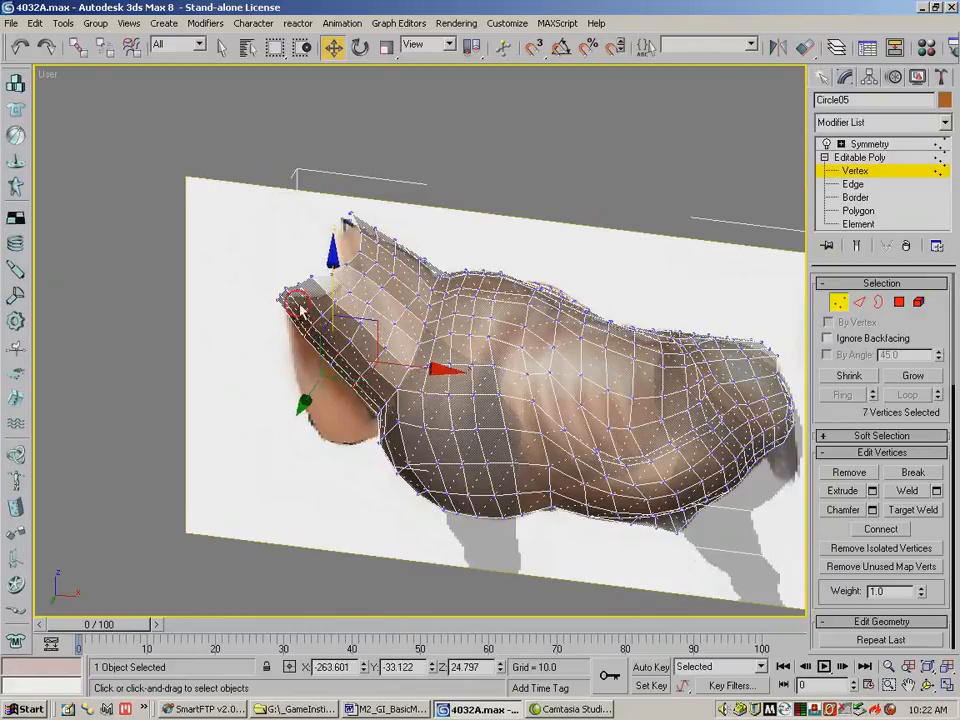
pyautogui.keyDown('ctrl'); pyautogui.click(277, 298); pyautogui.keyUp('ctrl')
pyautogui.keyDown('ctrl'); pyautogui.click(280, 297); pyautogui.keyUp('ctrl')
pyautogui.keyDown('ctrl'); pyautogui.click(286, 291); pyautogui.keyUp('ctrl')
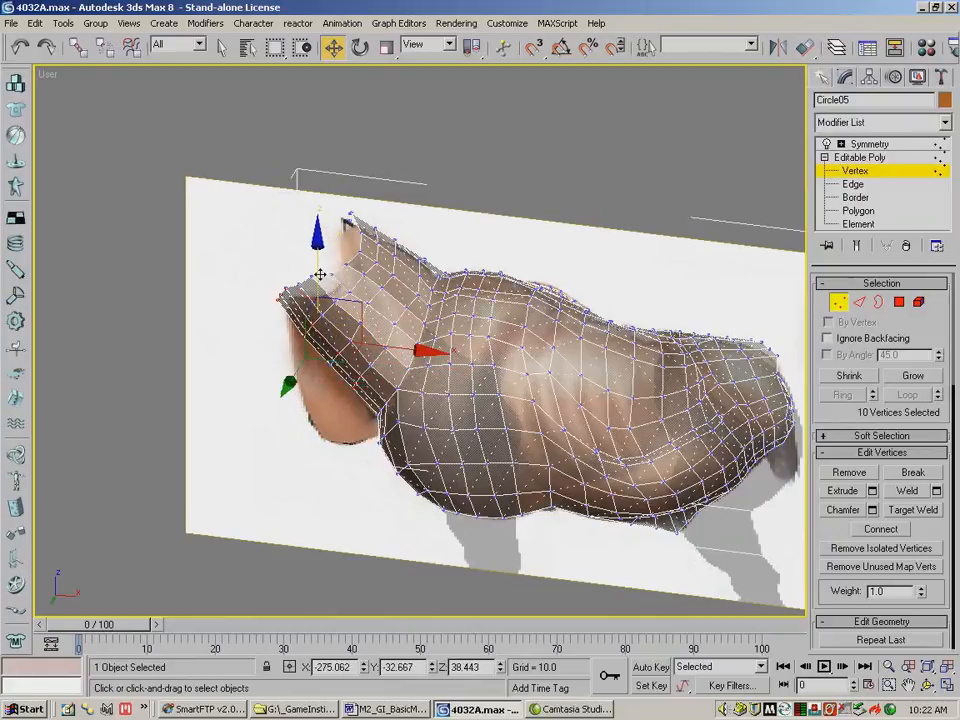
pyautogui.moveTo(319, 272); pyautogui.dragTo(319, 268)
pyautogui.moveTo(388, 340); pyautogui.dragTo(394, 341)
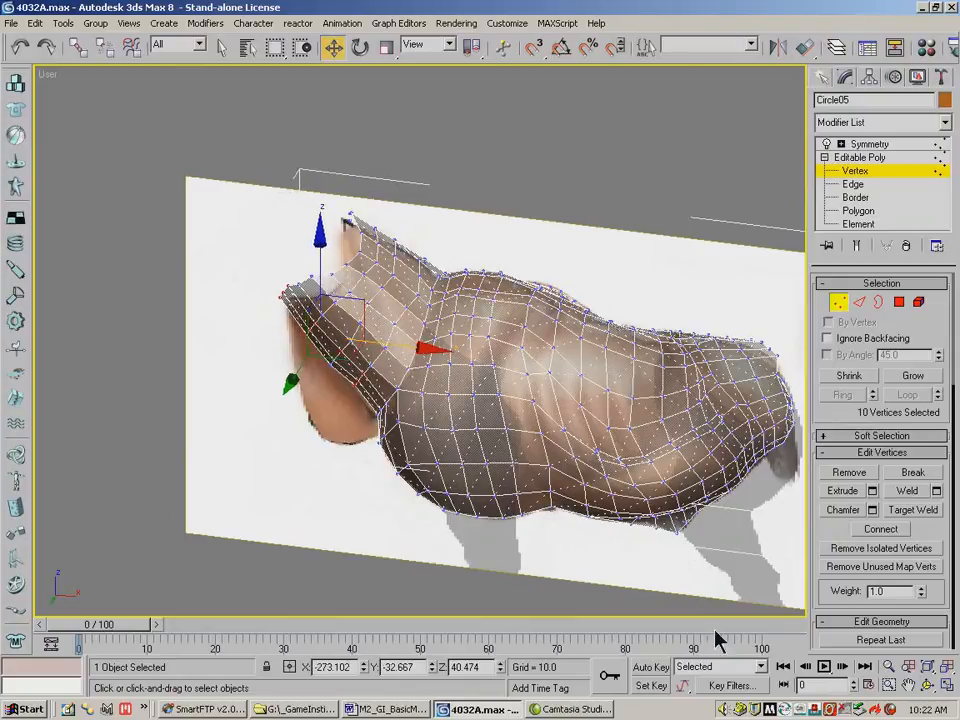
# Orbit to an angled front view of the neck opening and enable soft selection for the vertices.
pyautogui.click(930, 687)
pyautogui.moveTo(308, 336); pyautogui.dragTo(397, 287)
pyautogui.moveTo(844, 438); pyautogui.dragTo(848, 413)
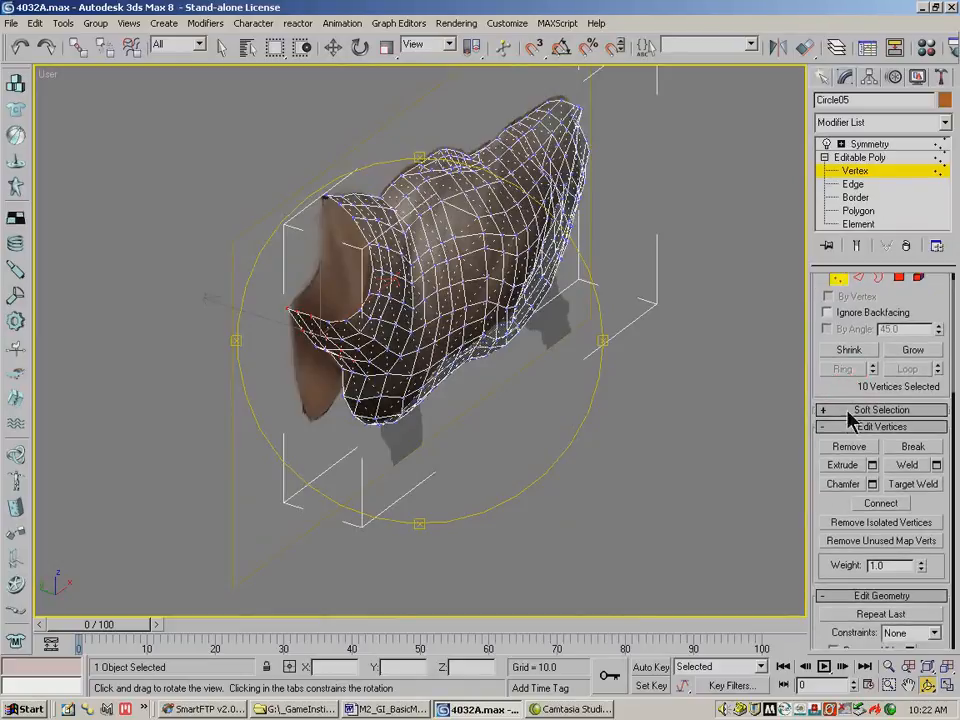
pyautogui.click(848, 412)
pyautogui.click(827, 298)
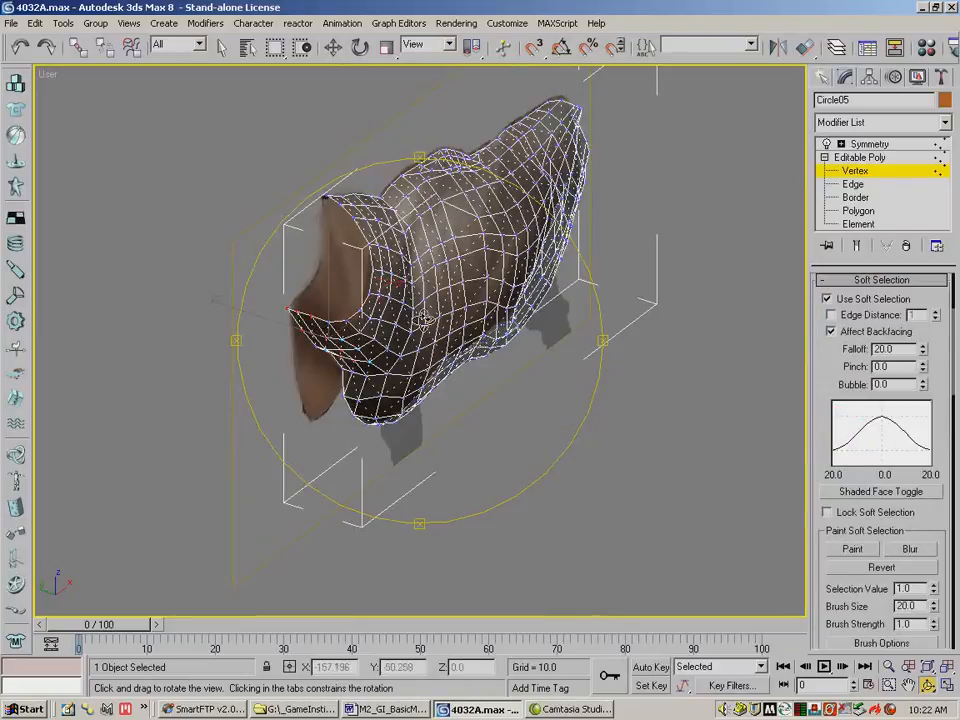
# Select a vertex on the neck's open rim, set the soft selection falloff to 64.6, and nudge it up and outward.
pyautogui.click(333, 47)
pyautogui.click(335, 226)
pyautogui.moveTo(350, 323); pyautogui.dragTo(366, 303)
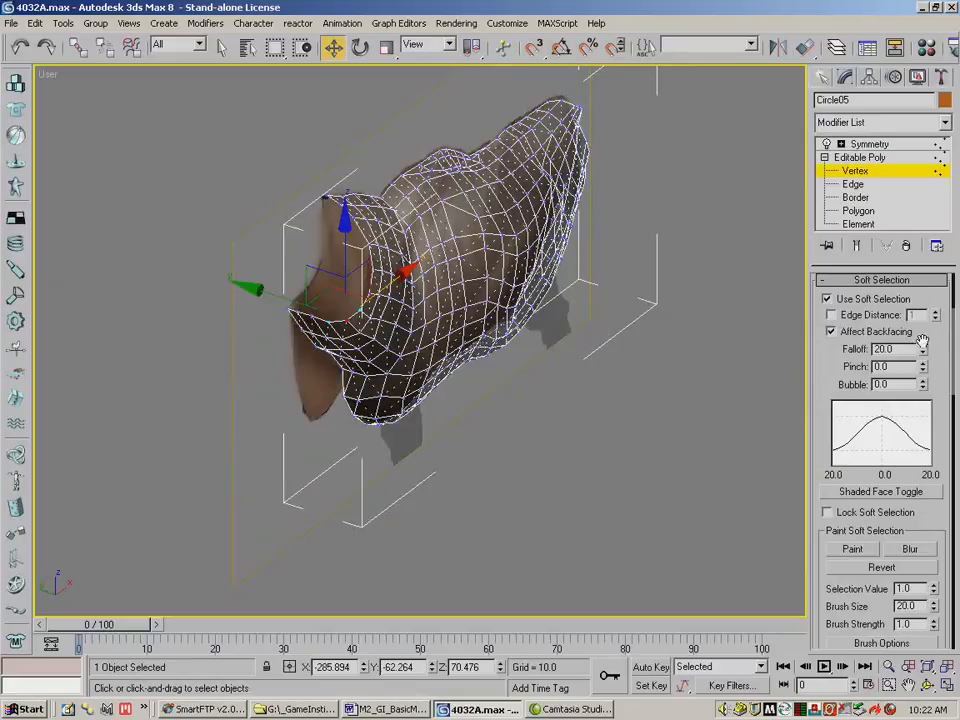
pyautogui.moveTo(922, 348); pyautogui.dragTo(896, 159)
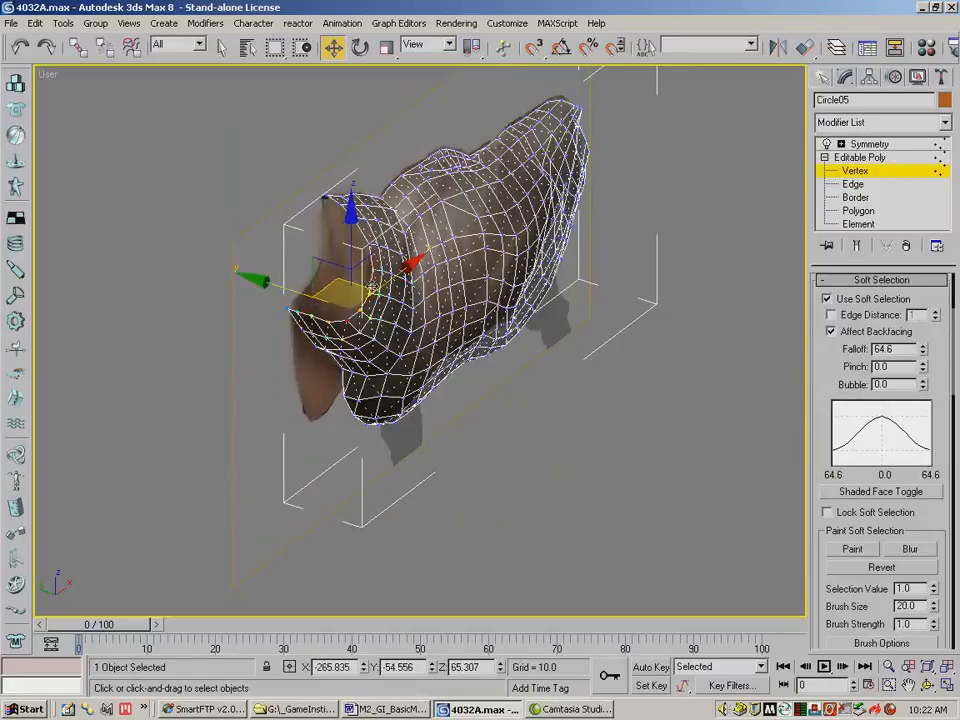
pyautogui.moveTo(350, 258); pyautogui.dragTo(350, 256)
pyautogui.moveTo(303, 292); pyautogui.dragTo(300, 290)
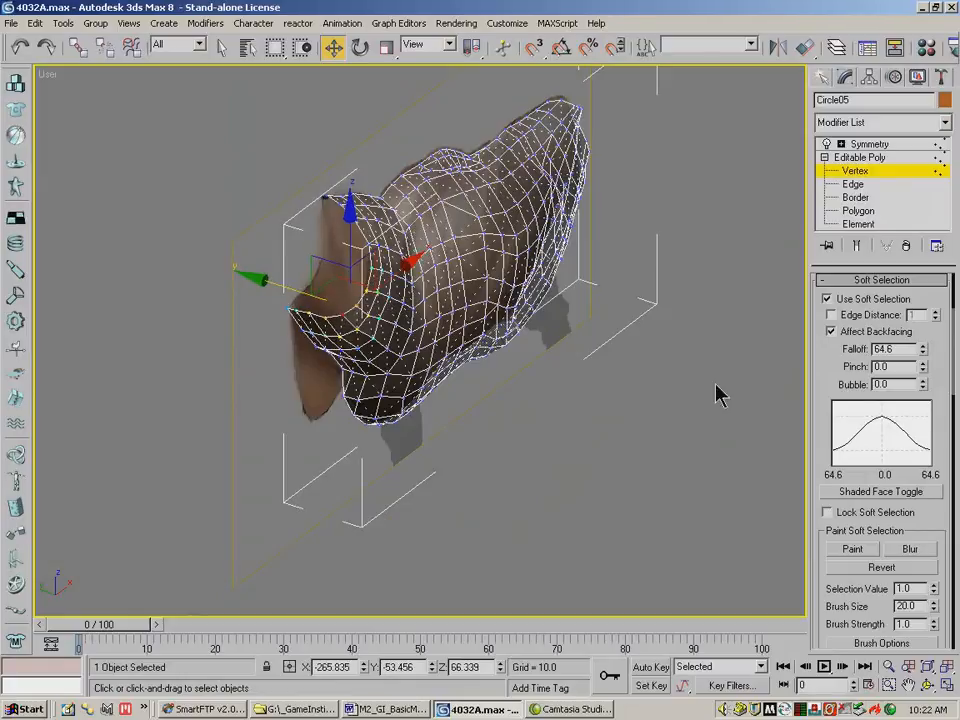
# Reduce the soft selection falloff to about 53 and reposition two neighbouring vertices on the neck's open rim upward to smooth its curve.
pyautogui.moveTo(922, 350); pyautogui.dragTo(922, 364)
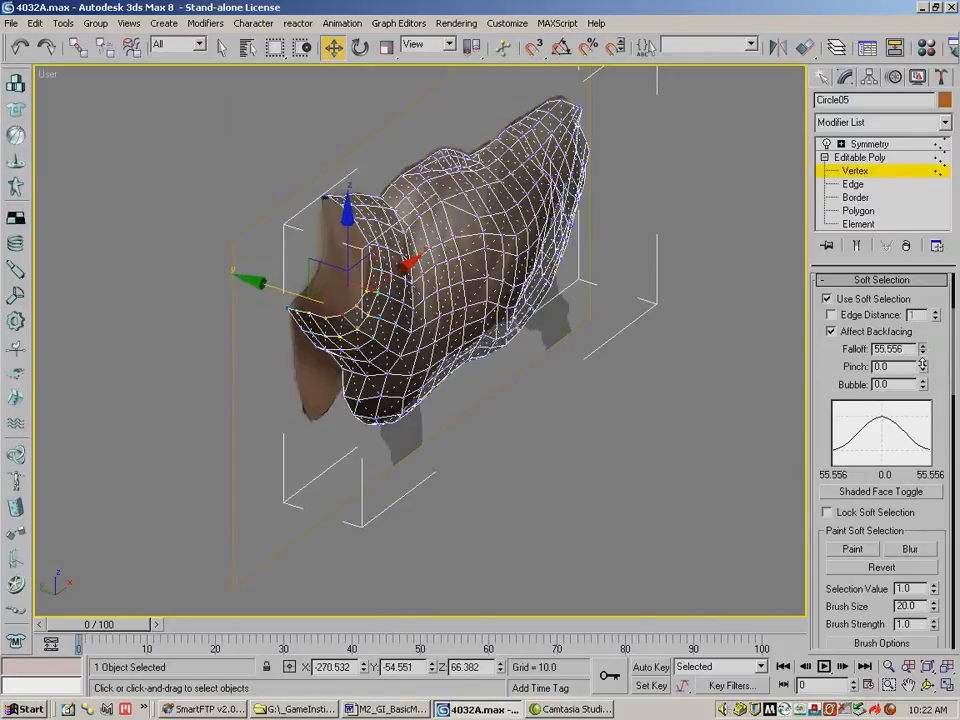
pyautogui.click(366, 292)
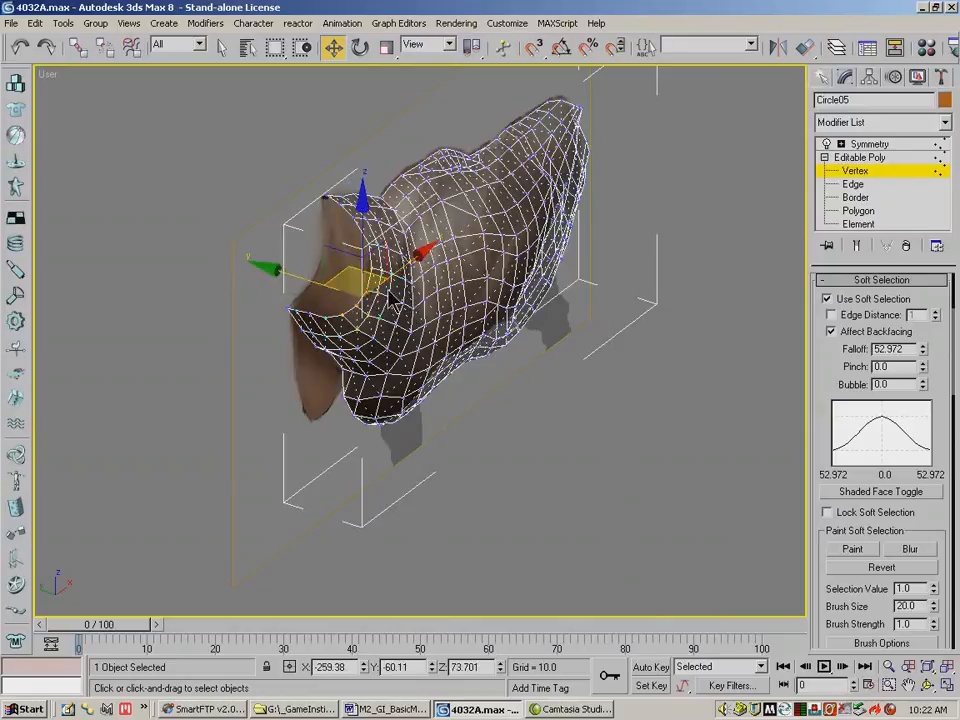
pyautogui.moveTo(322, 285); pyautogui.dragTo(319, 283)
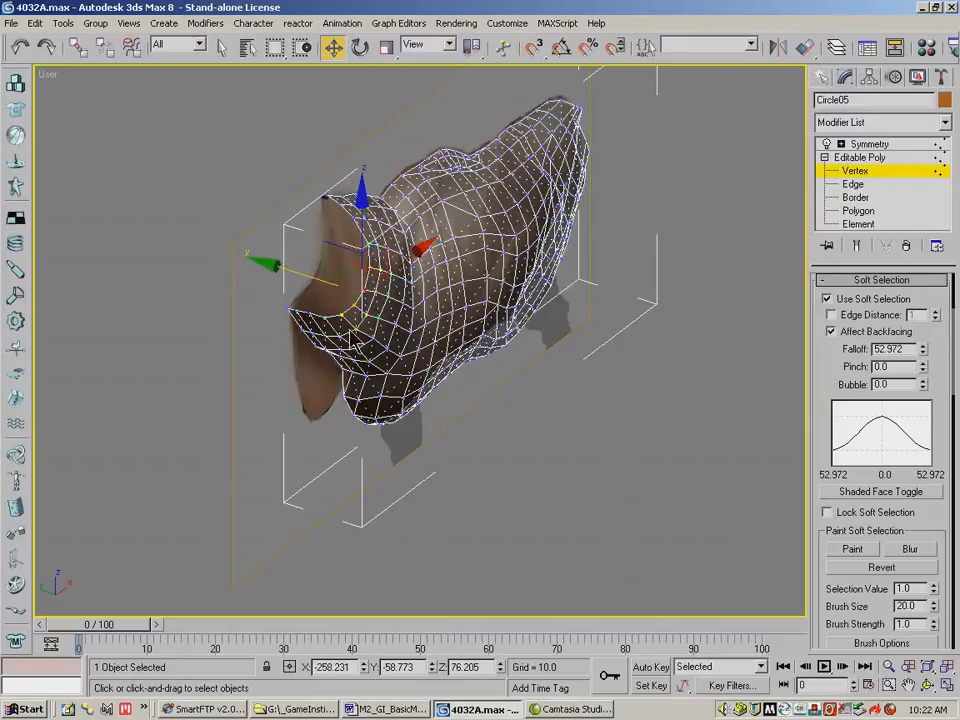
pyautogui.moveTo(364, 230); pyautogui.dragTo(361, 222)
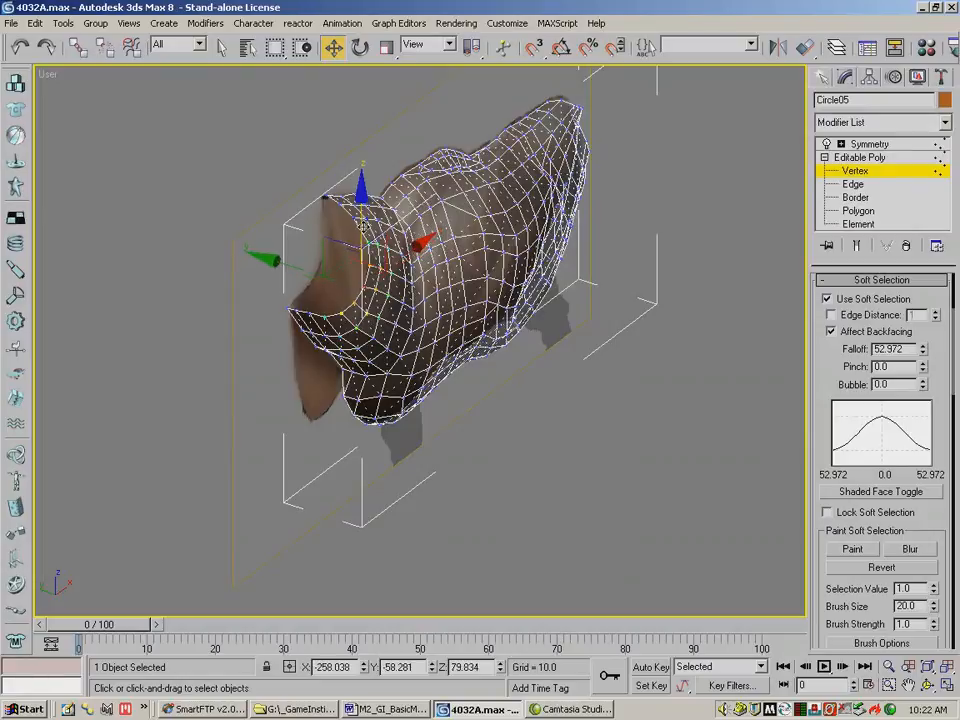
pyautogui.click(353, 301)
pyautogui.moveTo(356, 245); pyautogui.dragTo(356, 236)
# Turn off soft selection in a side view and move the vertex where the throat meets the chest to about X -229.9, Z -15.5.
pyautogui.click(927, 688)
pyautogui.moveTo(380, 290); pyautogui.dragTo(317, 268)
pyautogui.click(333, 48)
pyautogui.click(400, 422)
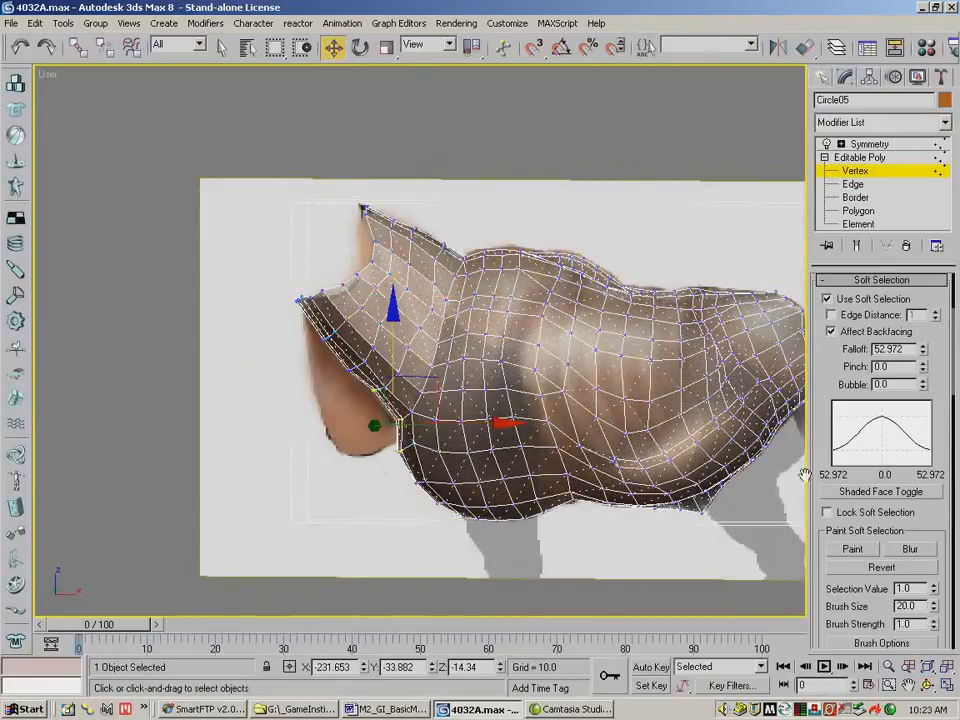
pyautogui.click(828, 299)
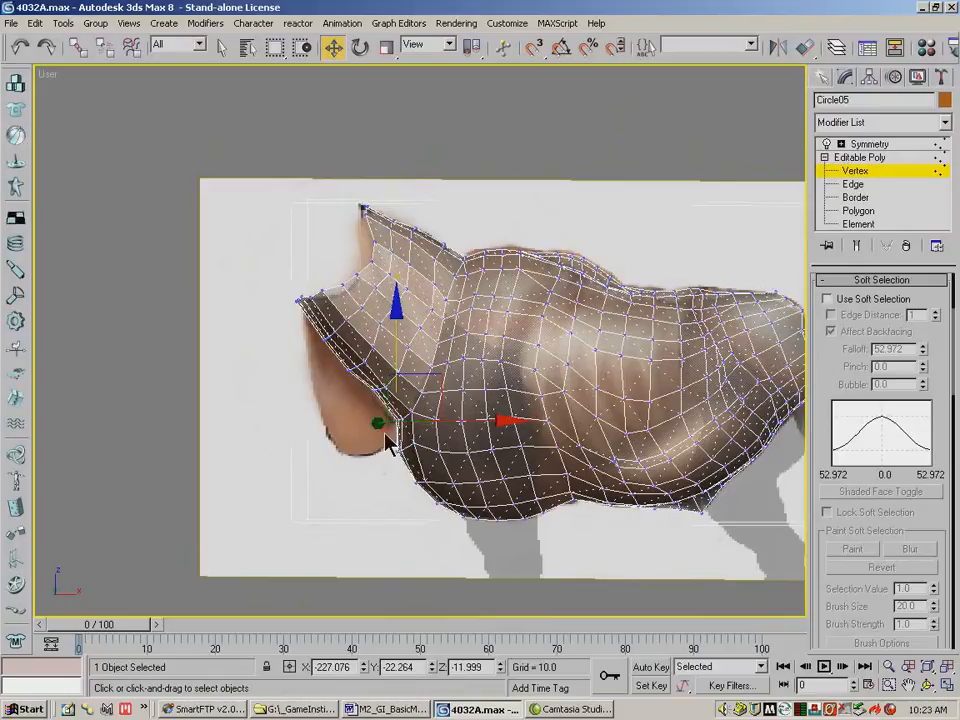
pyautogui.moveTo(399, 353); pyautogui.dragTo(398, 358)
pyautogui.moveTo(463, 421); pyautogui.dragTo(454, 421)
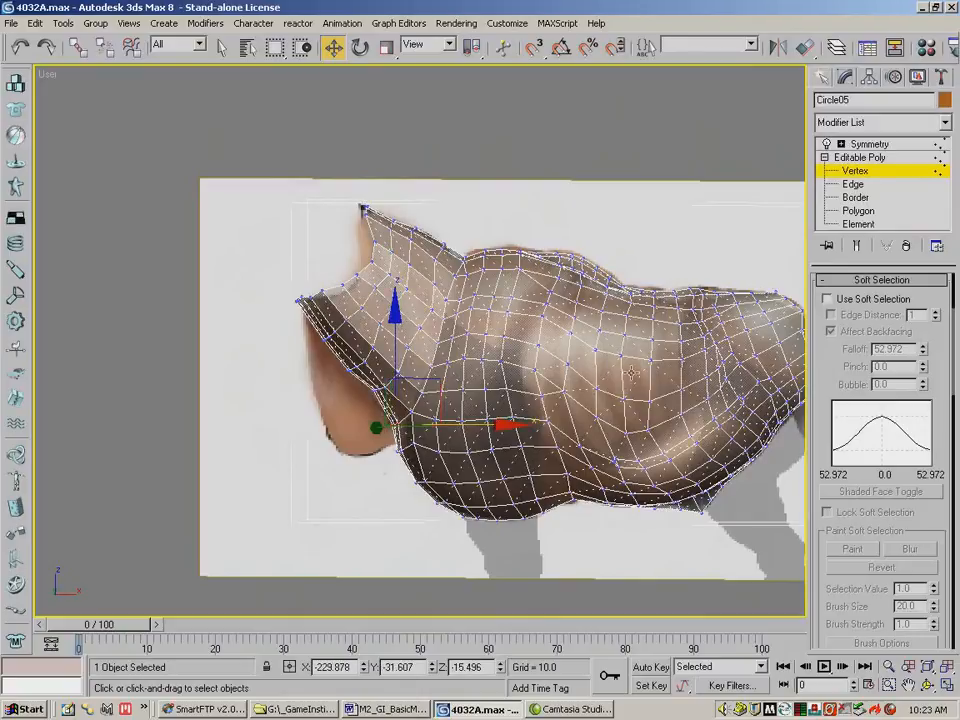
# Enable soft selection with a falloff of 52.972 and reposition the vertices along the neck's lower rim to smooth the throat edge.
pyautogui.click(827, 299)
pyautogui.click(353, 373)
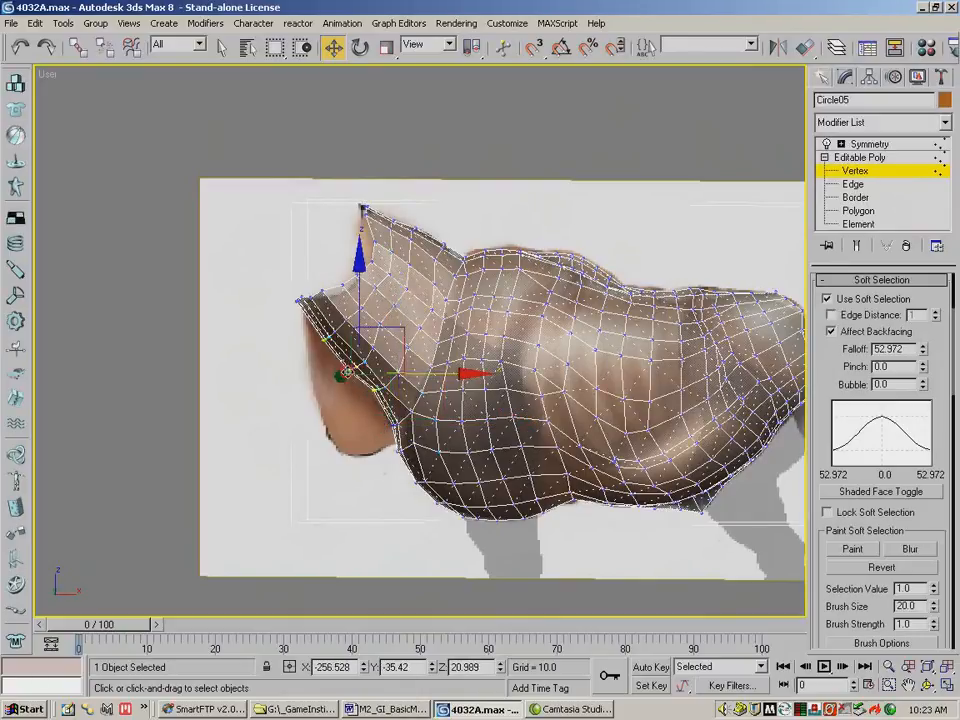
pyautogui.moveTo(405, 334); pyautogui.dragTo(382, 299)
pyautogui.click(325, 340)
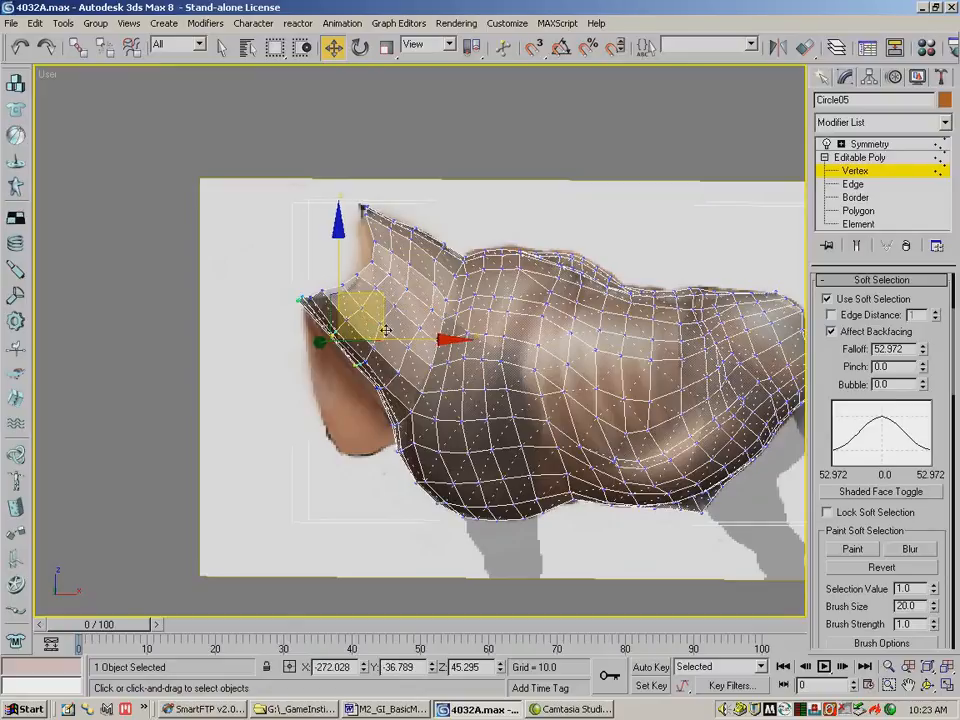
pyautogui.click(394, 426)
pyautogui.moveTo(432, 384); pyautogui.dragTo(418, 351)
pyautogui.click(376, 386)
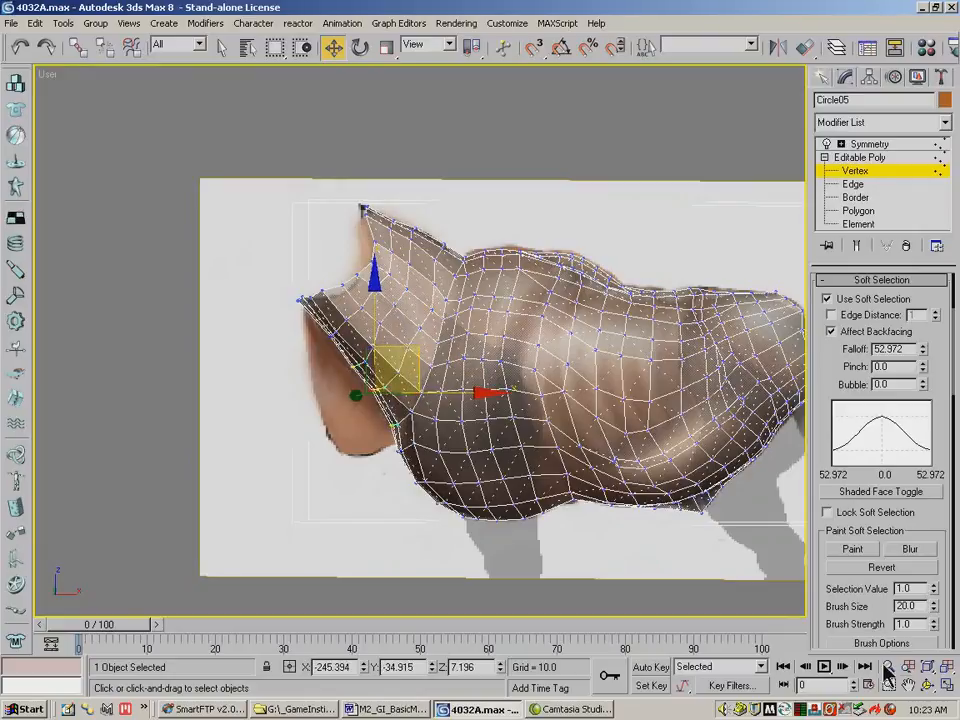
# Try to chamfer the five edges along the neck's lower rim by 4.709 from an angled view.
pyautogui.click(929, 686)
pyautogui.moveTo(480, 395); pyautogui.dragTo(308, 290)
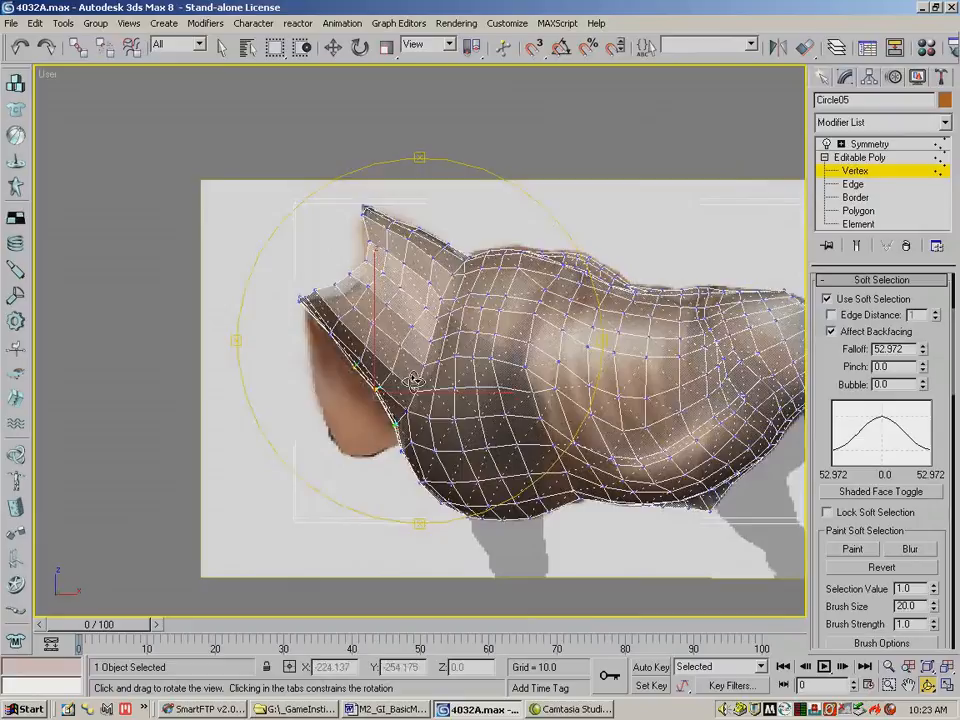
pyautogui.click(853, 184)
pyautogui.press('w')
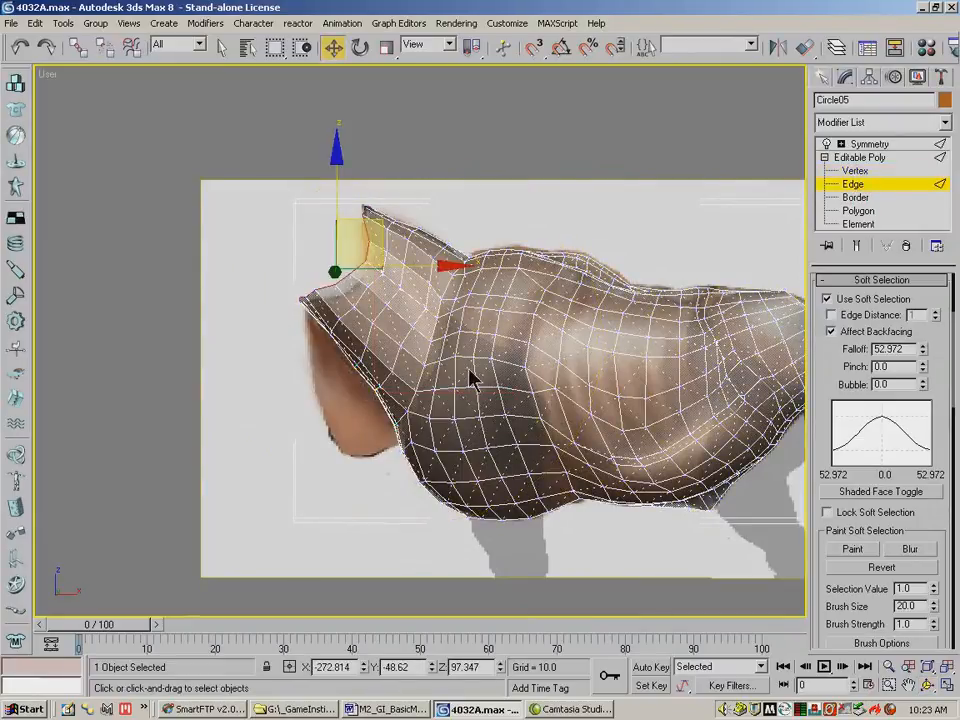
pyautogui.click(926, 686)
pyautogui.moveTo(630, 465); pyautogui.dragTo(493, 317)
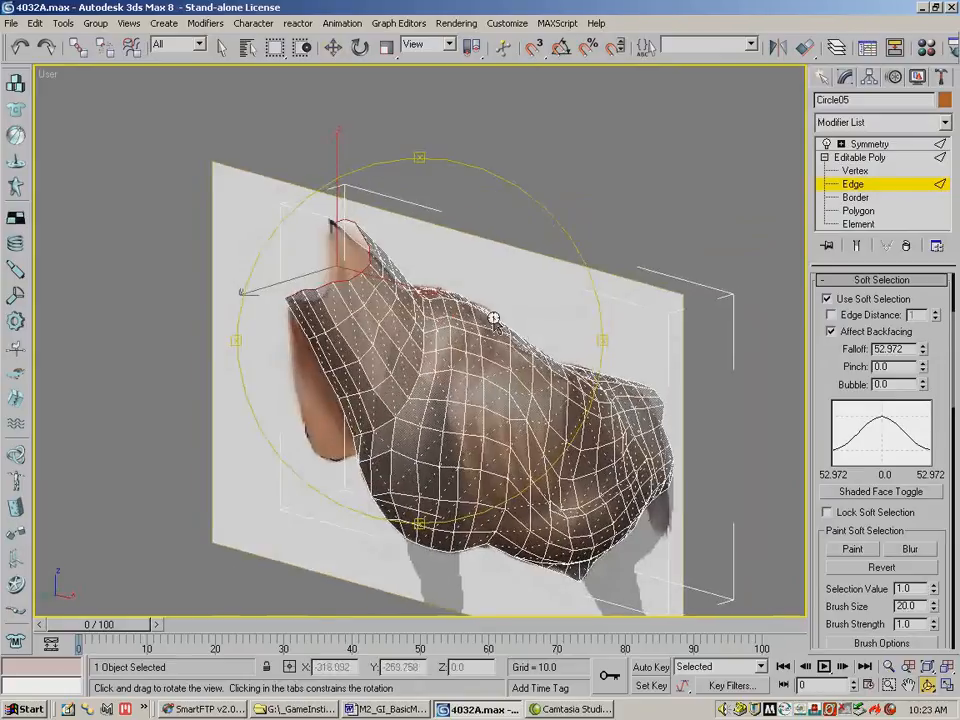
pyautogui.click(332, 47)
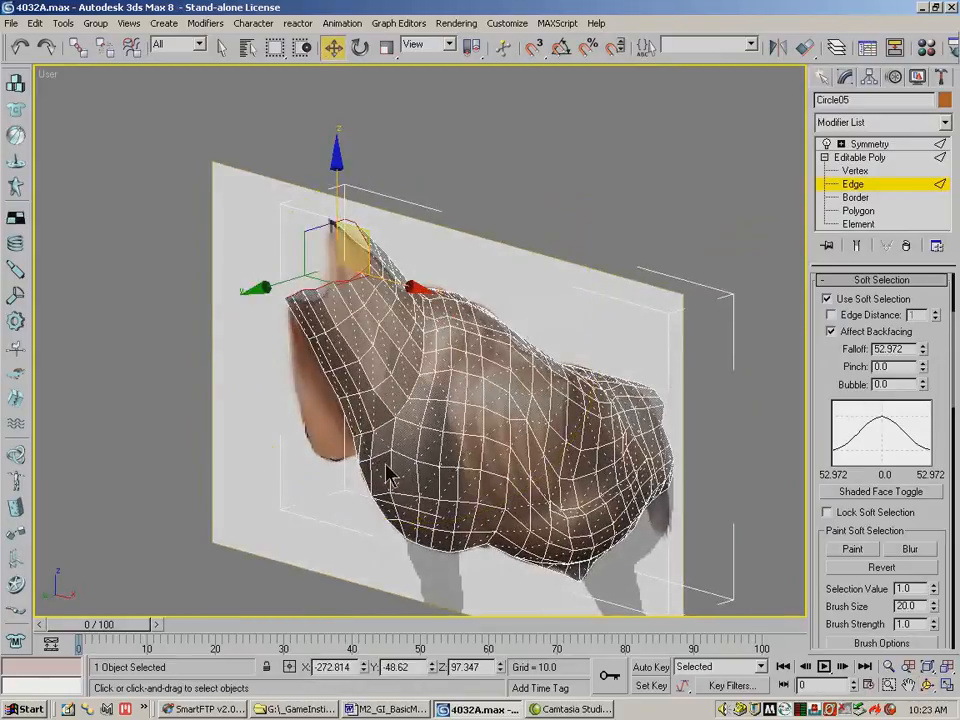
pyautogui.click(353, 448)
pyautogui.keyDown('ctrl'); pyautogui.click(345, 418); pyautogui.keyUp('ctrl')
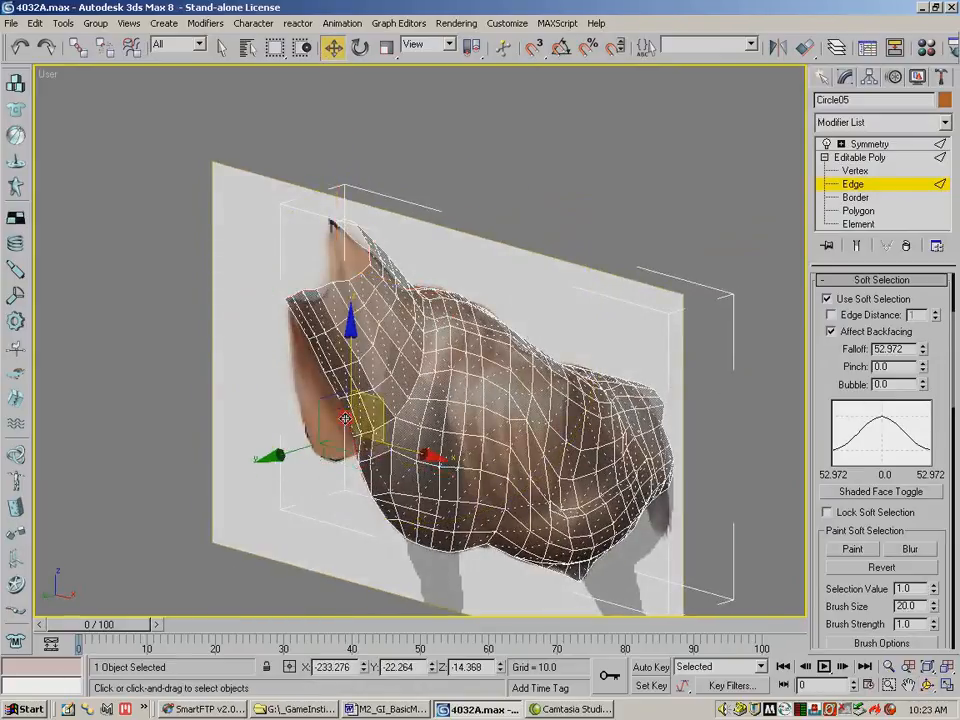
pyautogui.keyDown('ctrl'); pyautogui.click(328, 386); pyautogui.keyUp('ctrl')
pyautogui.keyDown('ctrl'); pyautogui.click(314, 352); pyautogui.keyUp('ctrl')
pyautogui.keyDown('ctrl'); pyautogui.click(297, 318); pyautogui.keyUp('ctrl')
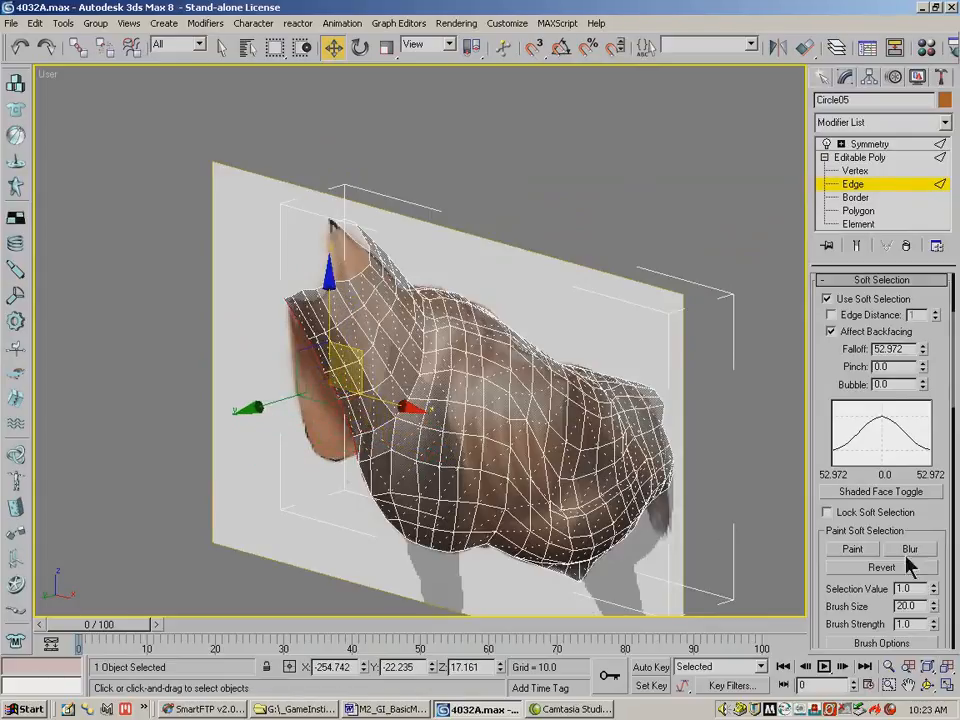
pyautogui.scroll(-5, 885, 521)
pyautogui.click(872, 521)
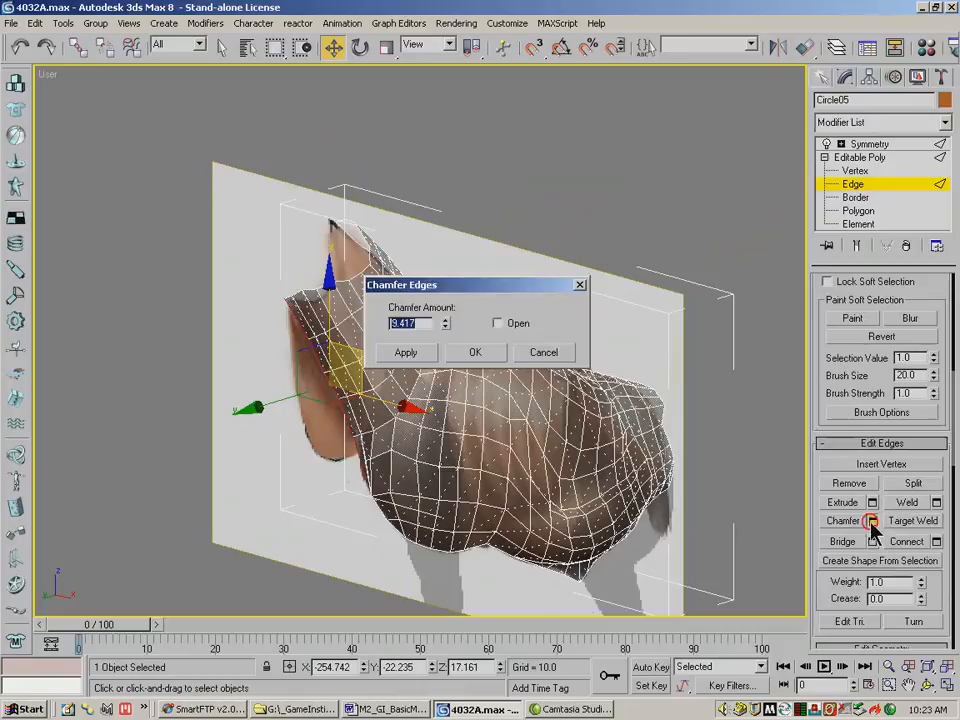
pyautogui.moveTo(445, 326); pyautogui.dragTo(452, 360)
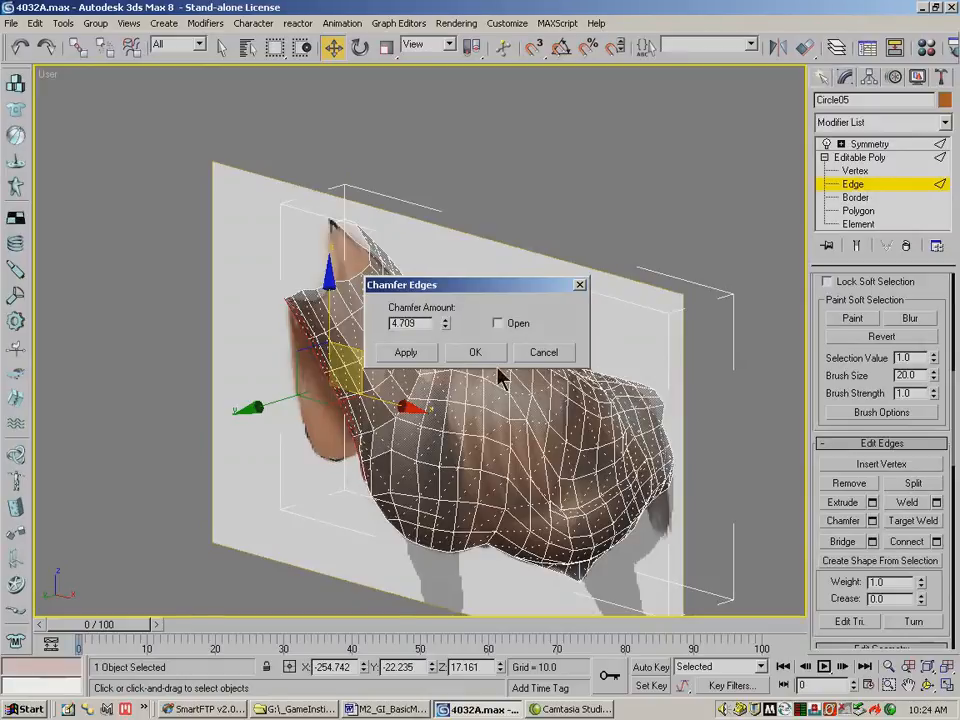
pyautogui.click(537, 351)
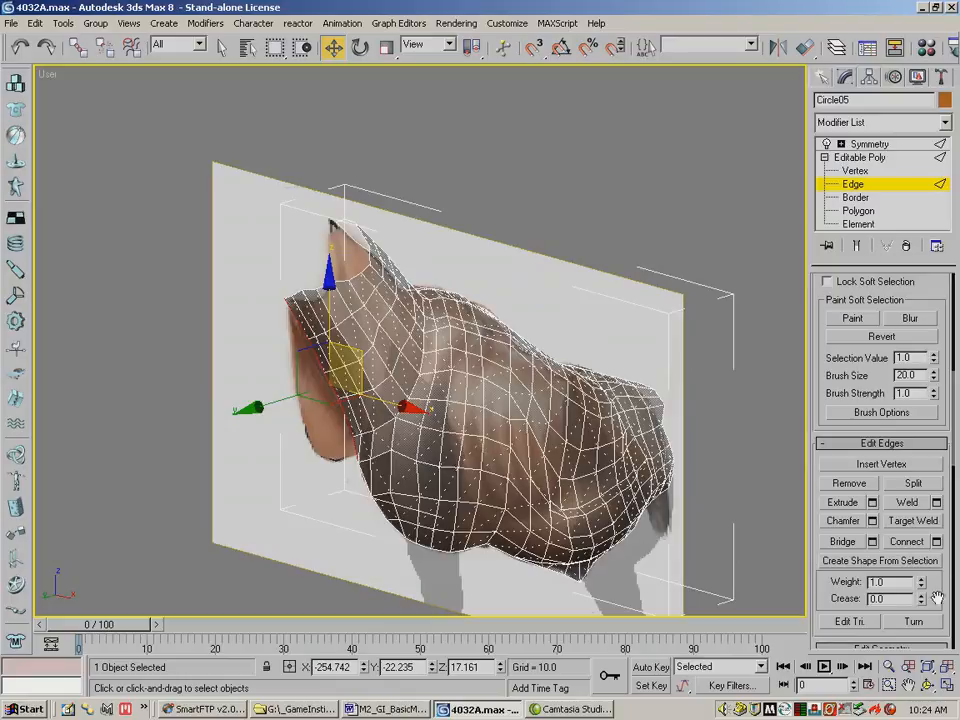
pyautogui.moveTo(943, 568); pyautogui.dragTo(955, 319)
pyautogui.click(928, 565)
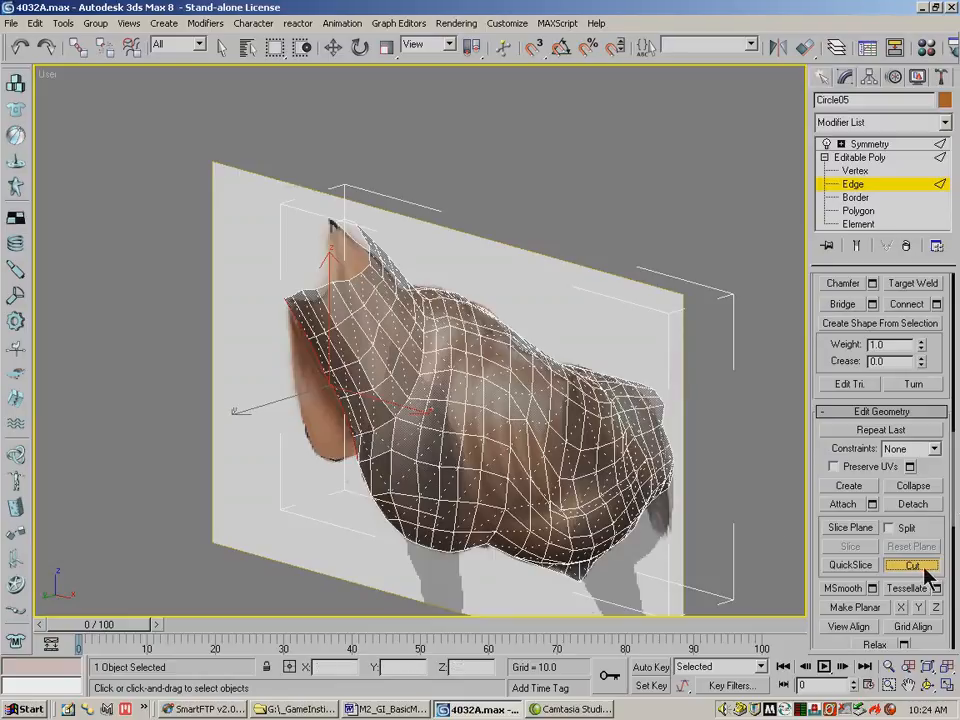
pyautogui.press('w')
pyautogui.scroll(5, 900, 480)
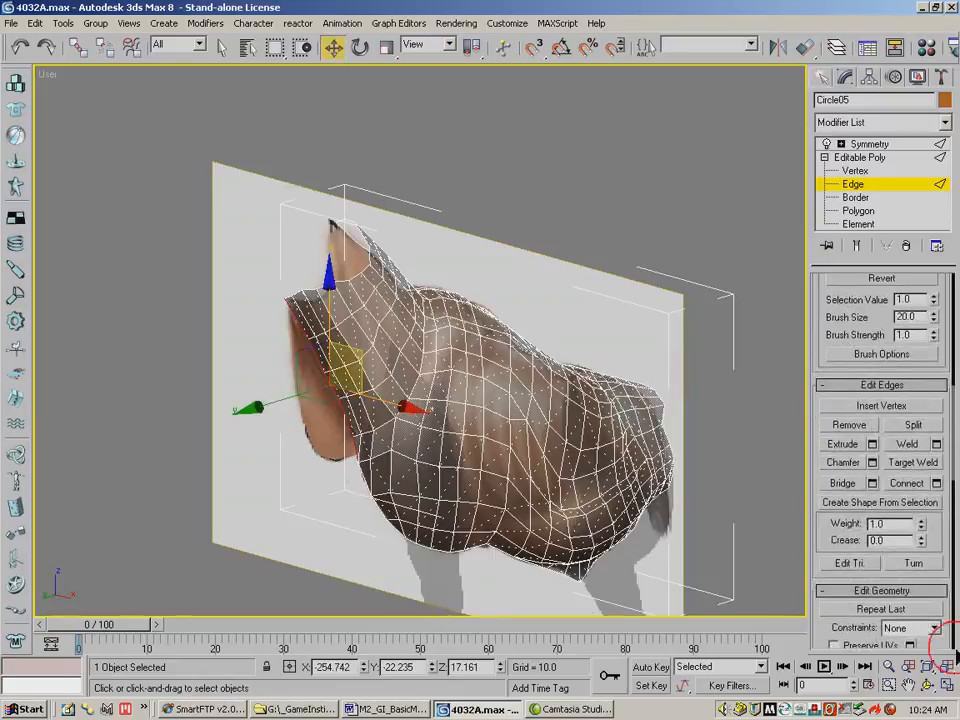
# Turn off soft selection and reposition the vertices along the neck's lower rim one by one, working up toward its front corner.
pyautogui.click(853, 171)
pyautogui.moveTo(826, 294); pyautogui.dragTo(826, 332)
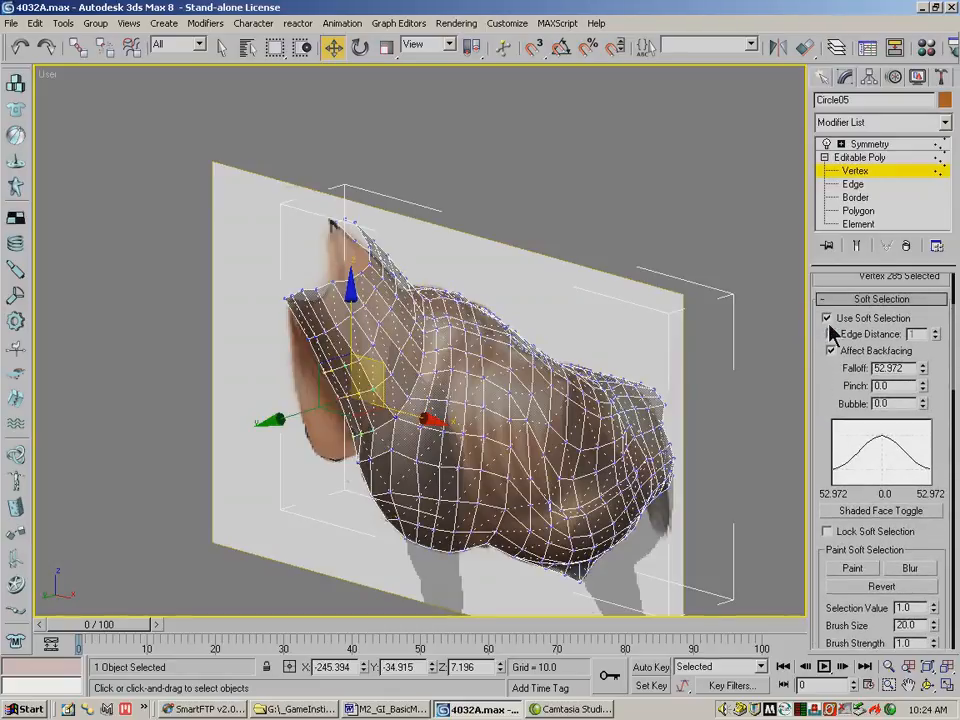
pyautogui.click(827, 317)
pyautogui.moveTo(836, 463); pyautogui.dragTo(836, 600)
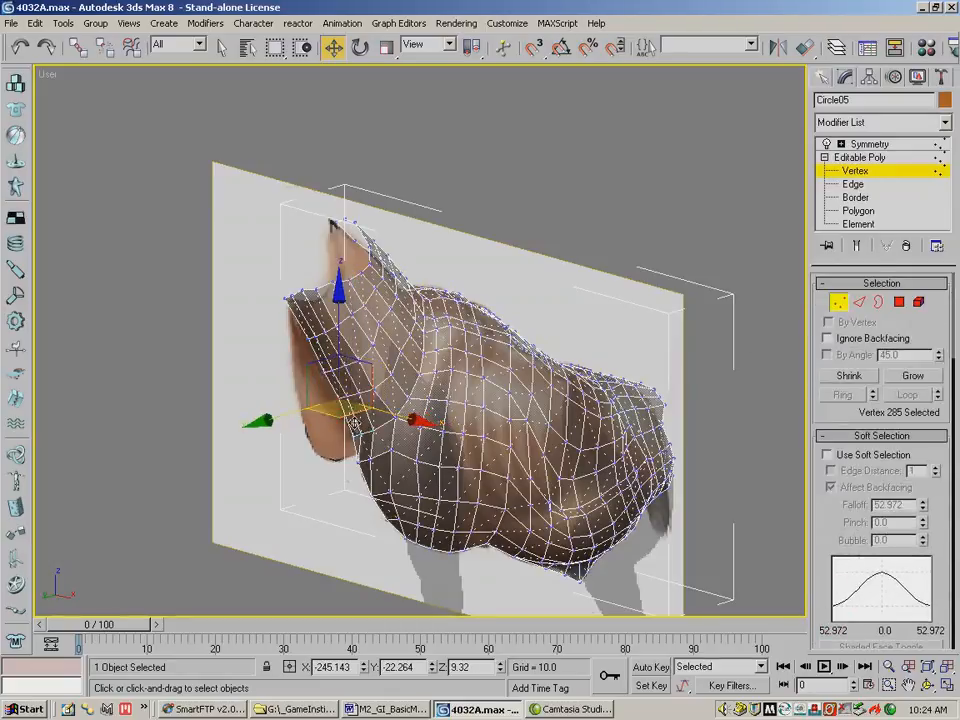
pyautogui.click(362, 434)
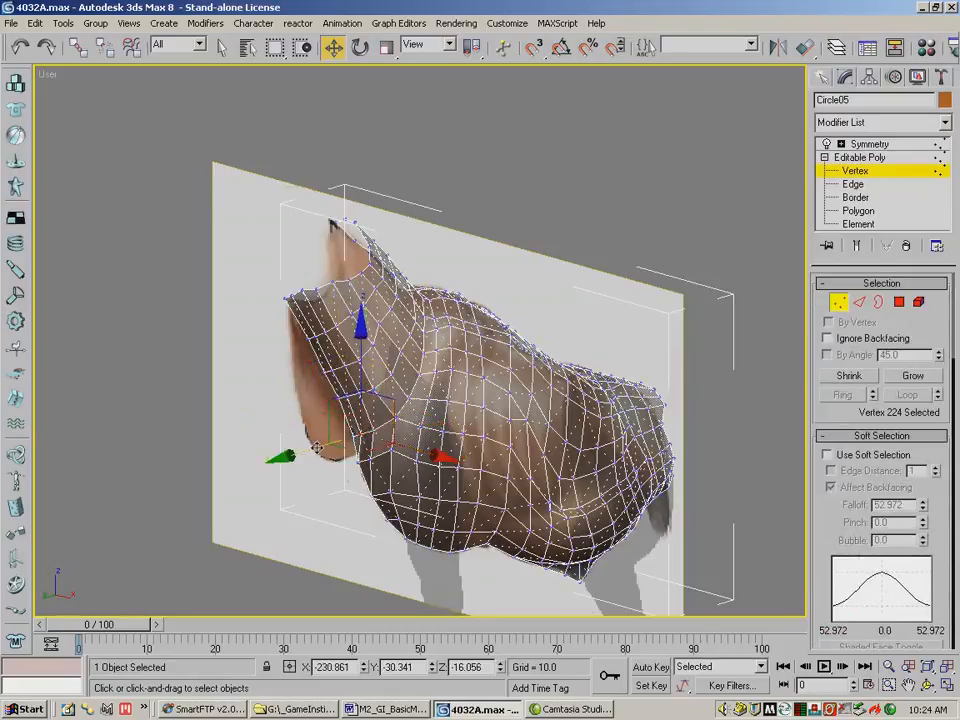
pyautogui.click(309, 412)
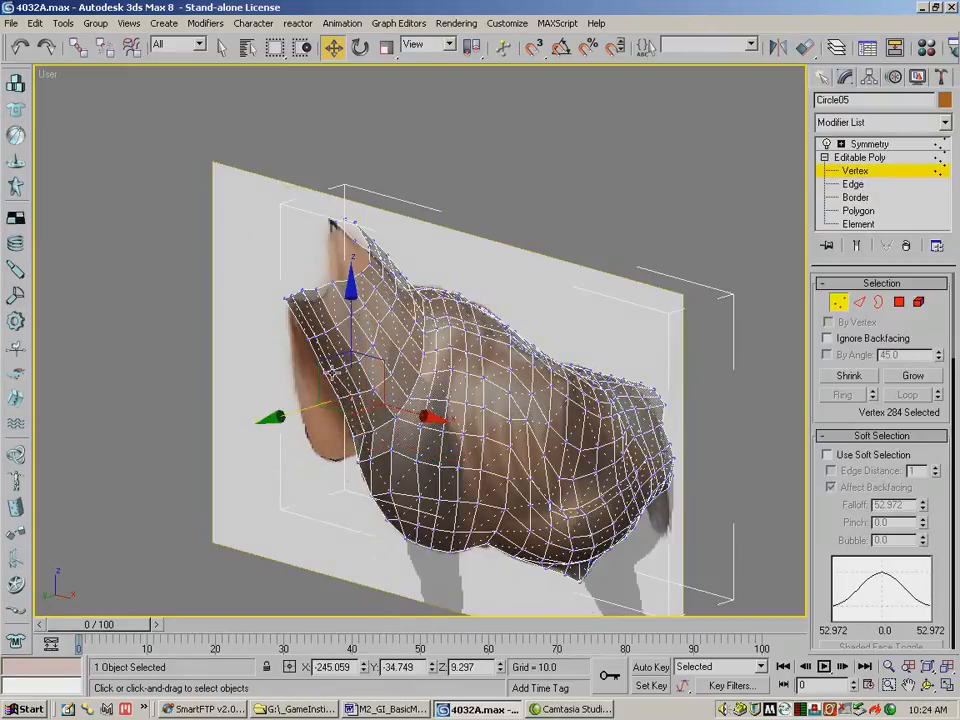
pyautogui.click(322, 383)
pyautogui.moveTo(298, 379); pyautogui.dragTo(283, 342)
pyautogui.click(316, 336)
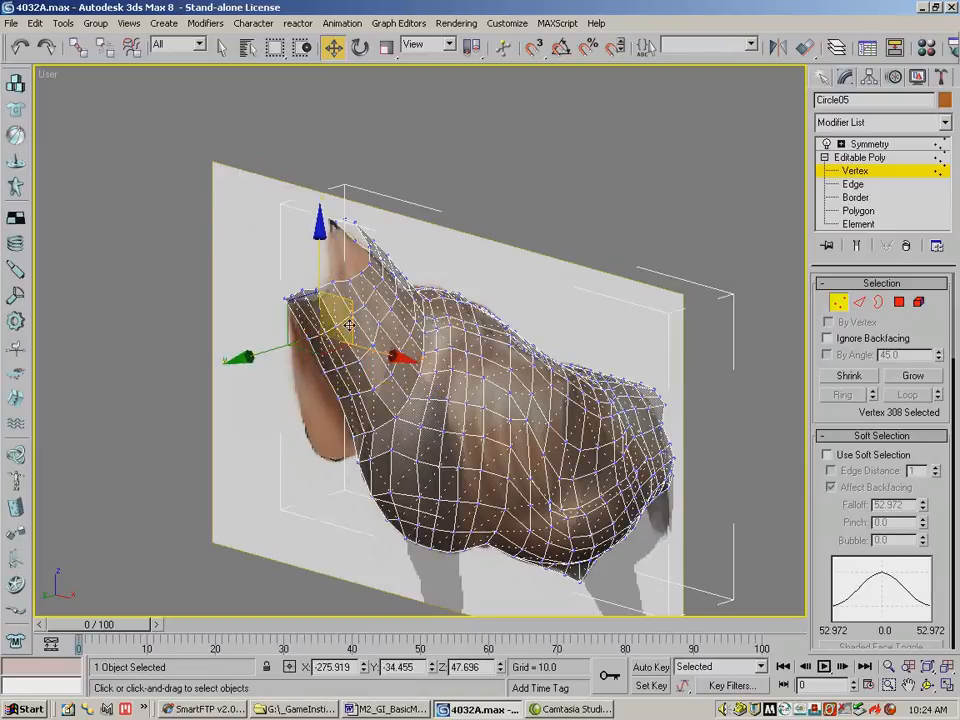
# Target-weld the vertex next to the front corner of the neck's rim onto the corner vertex.
pyautogui.scroll(-2, 905, 322)
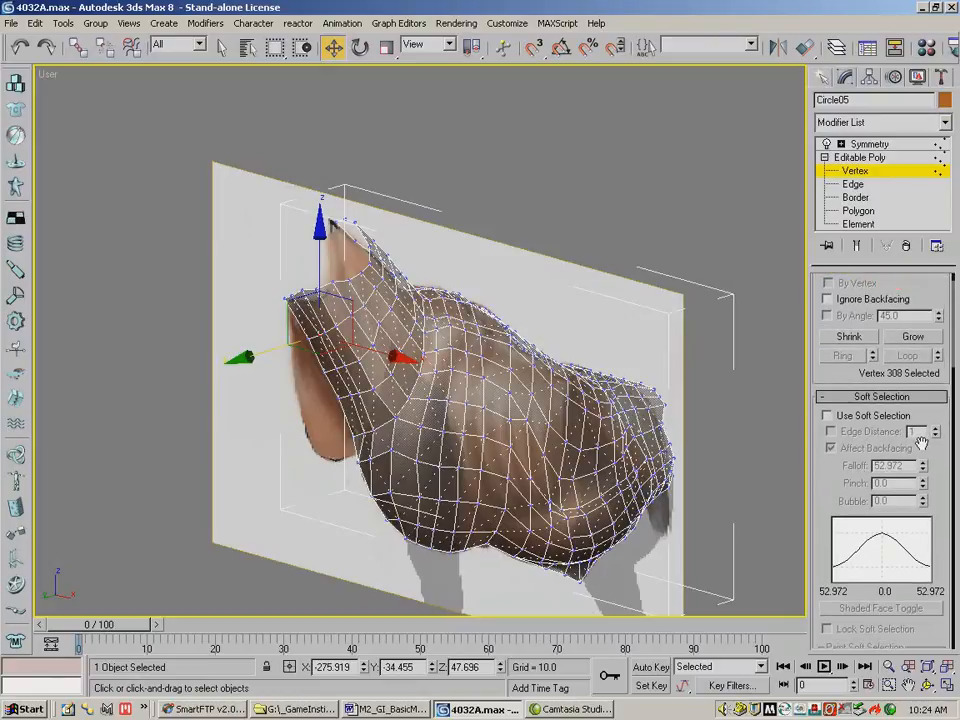
pyautogui.moveTo(945, 484)
pyautogui.mouseDown()
pyautogui.moveTo(945, 416)
pyautogui.moveTo(949, 606)
pyautogui.mouseUp()
pyautogui.moveTo(945, 495); pyautogui.dragTo(946, 133)
pyautogui.click(911, 527)
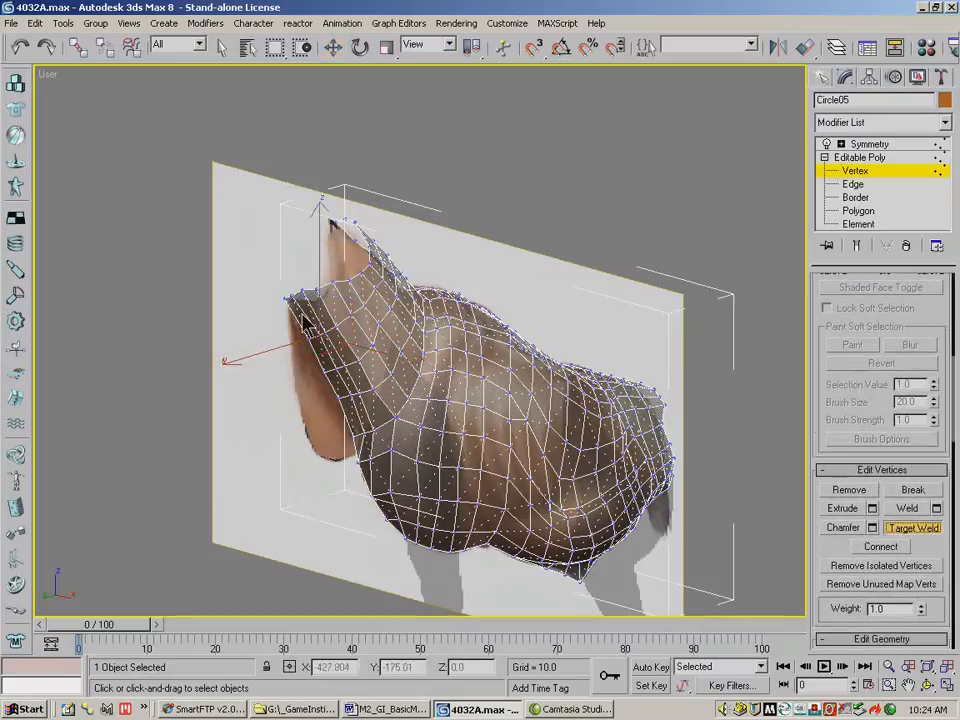
pyautogui.click(291, 298)
pyautogui.click(285, 298)
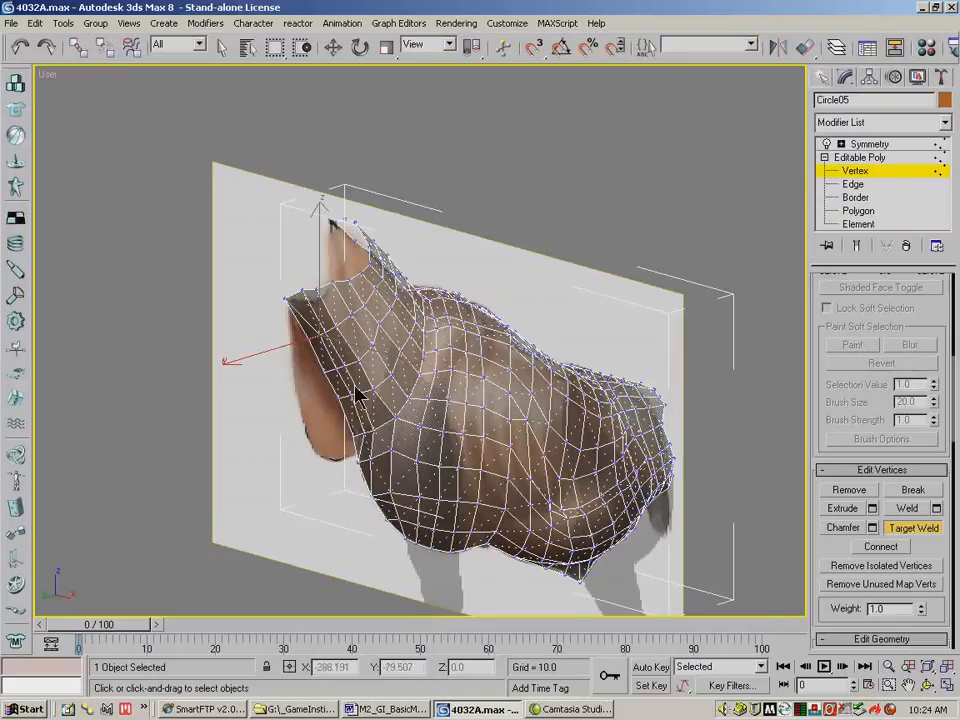
pyautogui.moveTo(931, 317); pyautogui.dragTo(932, 345)
pyautogui.press('w')
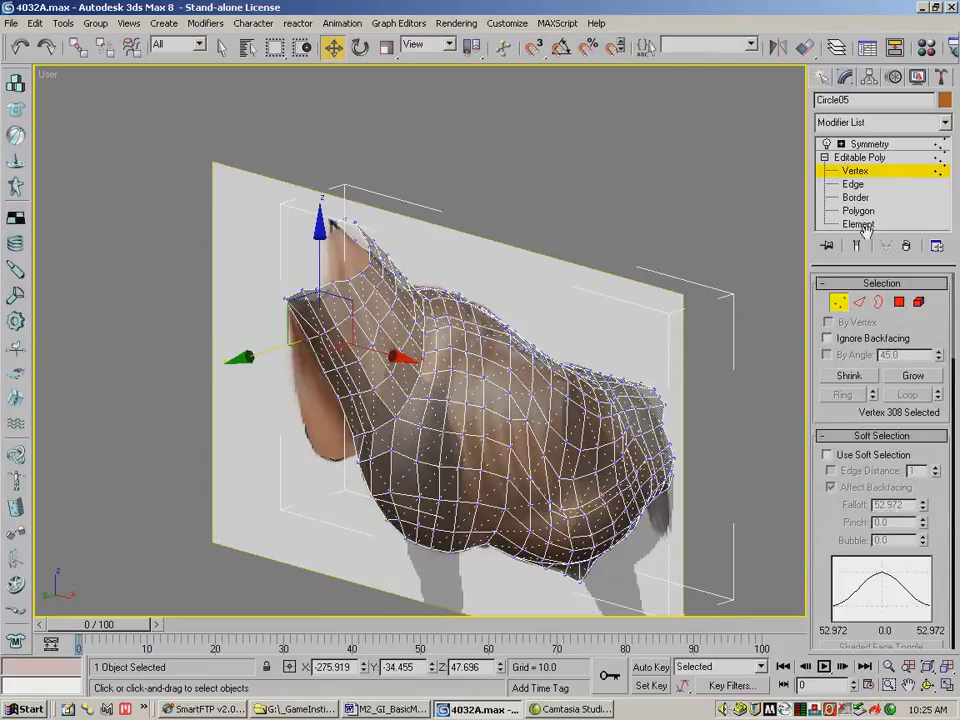
# Select the five polygons forming the thin strip along the neck's lower rim and delete them.
pyautogui.click(900, 304)
pyautogui.click(357, 438)
pyautogui.keyDown('ctrl'); pyautogui.click(351, 411); pyautogui.keyUp('ctrl')
pyautogui.keyDown('ctrl'); pyautogui.click(338, 379); pyautogui.keyUp('ctrl')
pyautogui.keyDown('ctrl'); pyautogui.click(322, 348); pyautogui.keyUp('ctrl')
pyautogui.keyDown('ctrl'); pyautogui.click(303, 320); pyautogui.keyUp('ctrl')
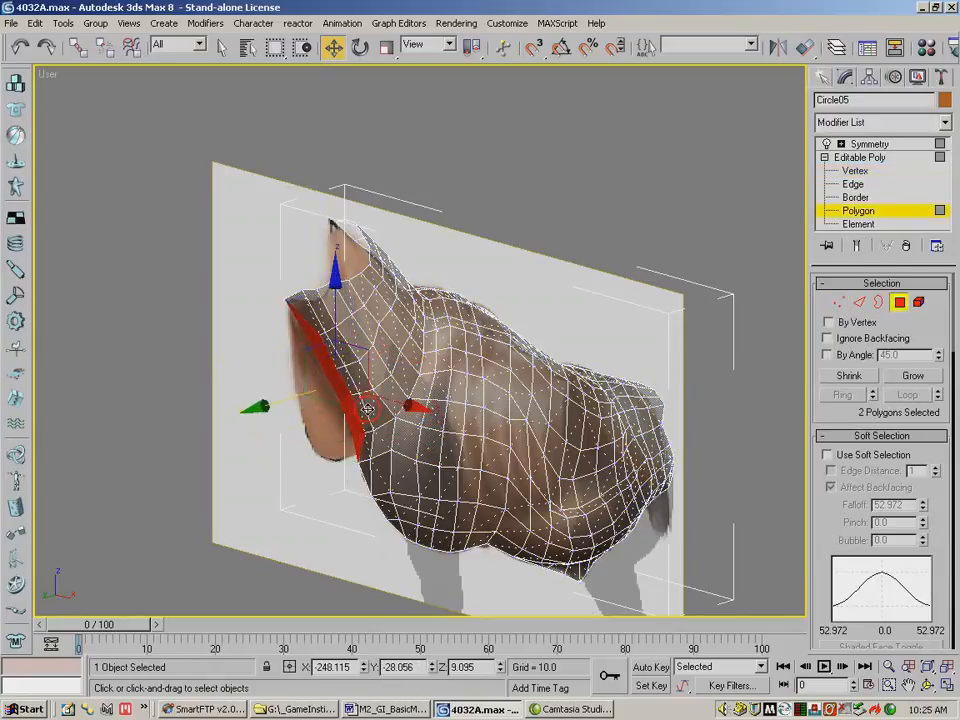
pyautogui.click(928, 685)
pyautogui.moveTo(473, 439); pyautogui.dragTo(455, 448)
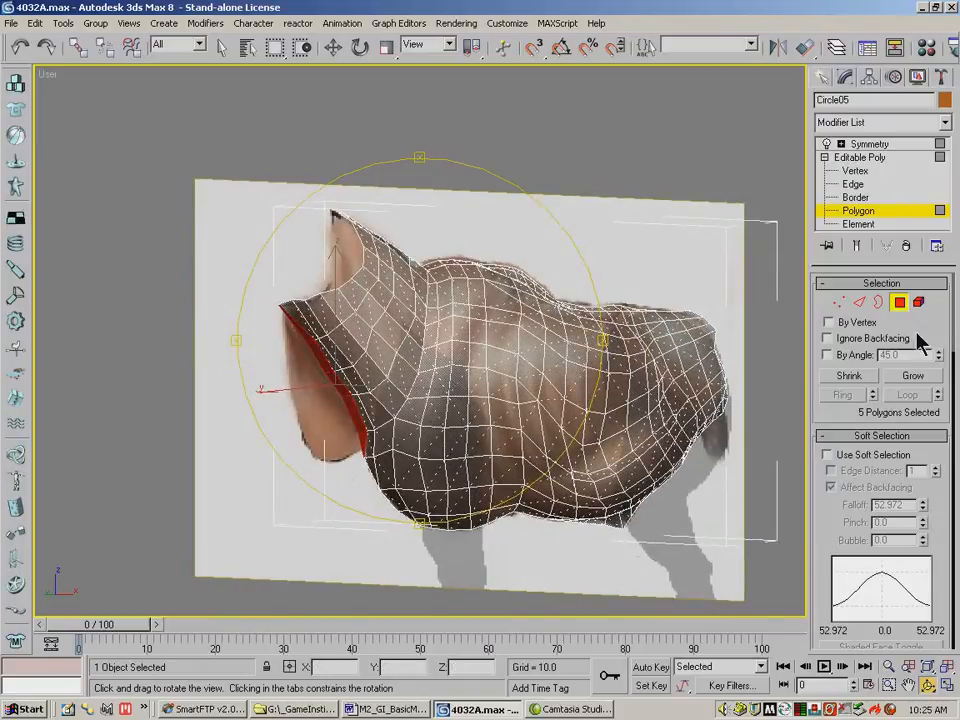
pyautogui.press('Delete')
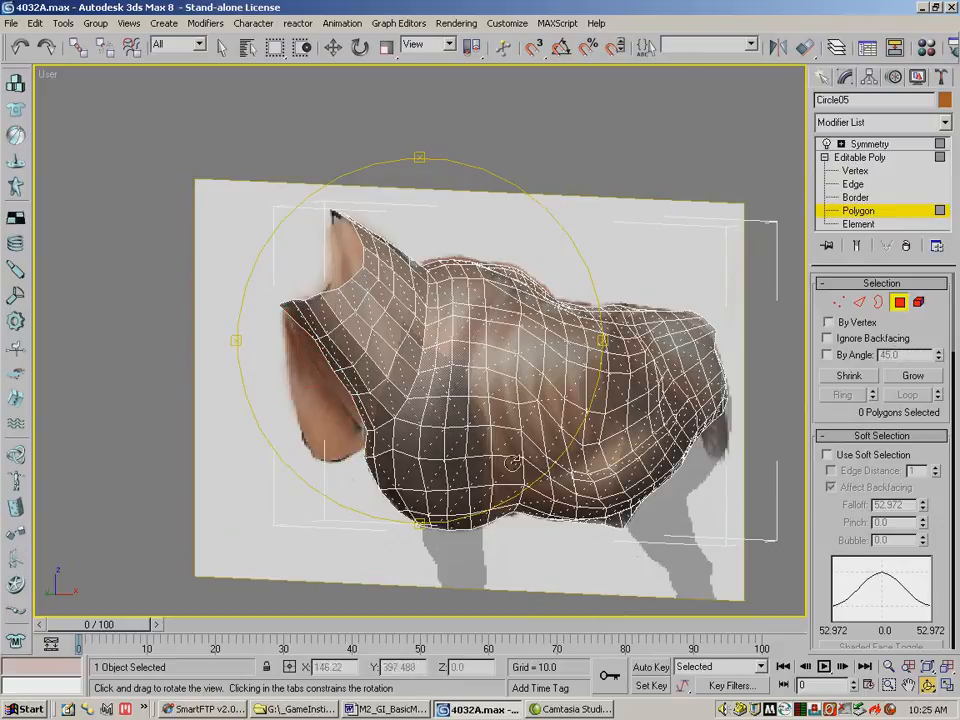
# Extend the five open edges of the neck's lower rim into a new polygon strip in the front view, offset about X -8.8, Y -10.2.
pyautogui.press('2')
pyautogui.press('w')
pyautogui.click(370, 430)
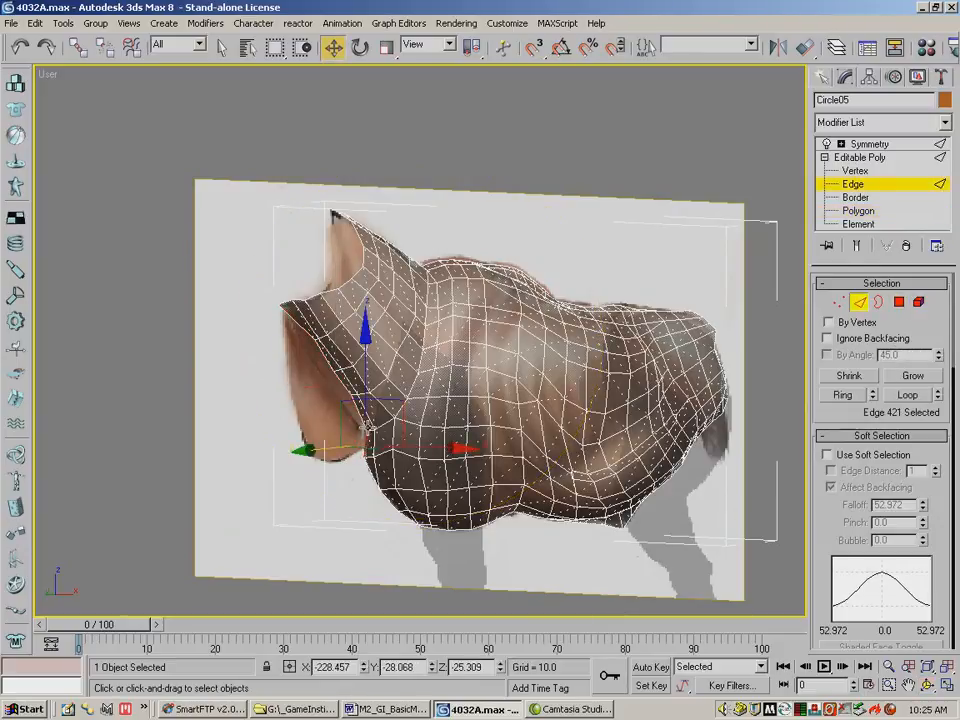
pyautogui.keyDown('ctrl'); pyautogui.click(359, 418); pyautogui.keyUp('ctrl')
pyautogui.keyDown('ctrl'); pyautogui.click(342, 388); pyautogui.keyUp('ctrl')
pyautogui.keyDown('ctrl'); pyautogui.click(321, 362); pyautogui.keyUp('ctrl')
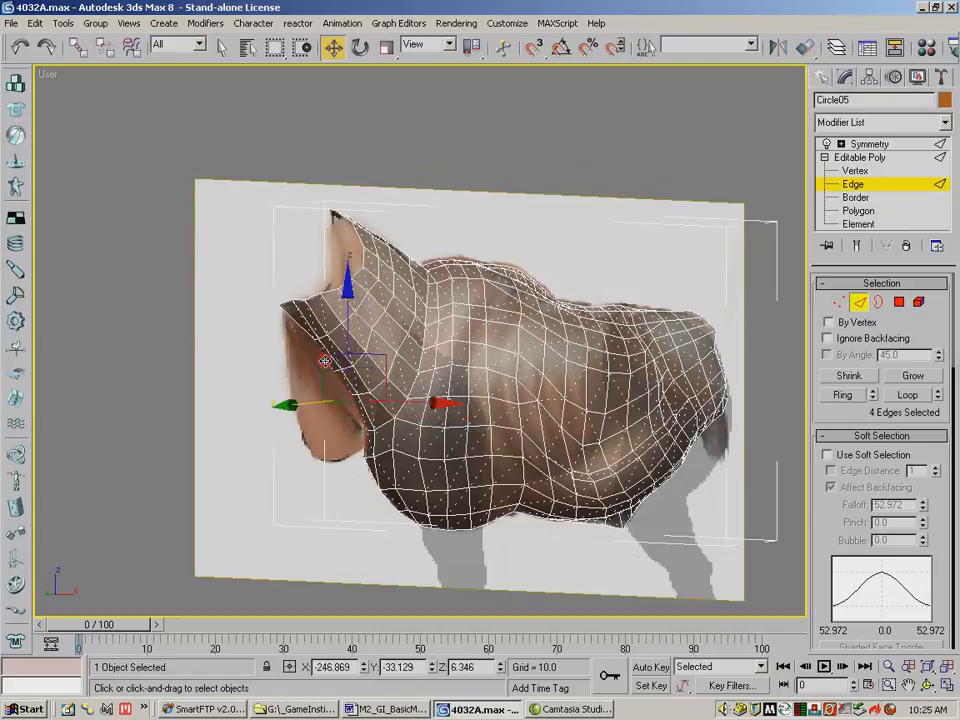
pyautogui.keyDown('ctrl'); pyautogui.click(300, 330); pyautogui.keyUp('ctrl')
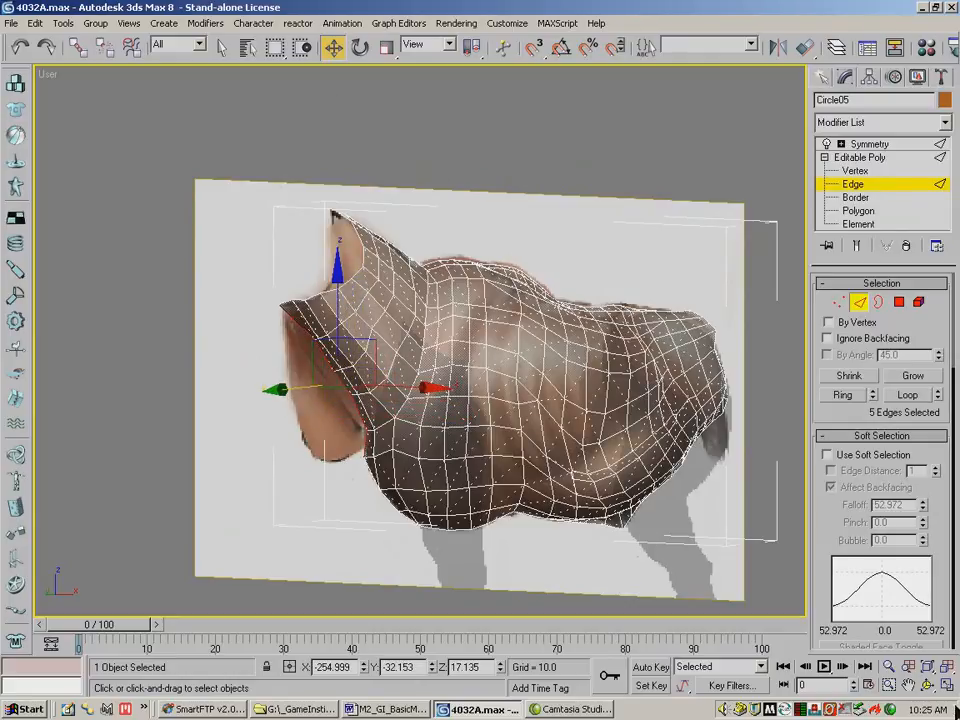
pyautogui.press('f')
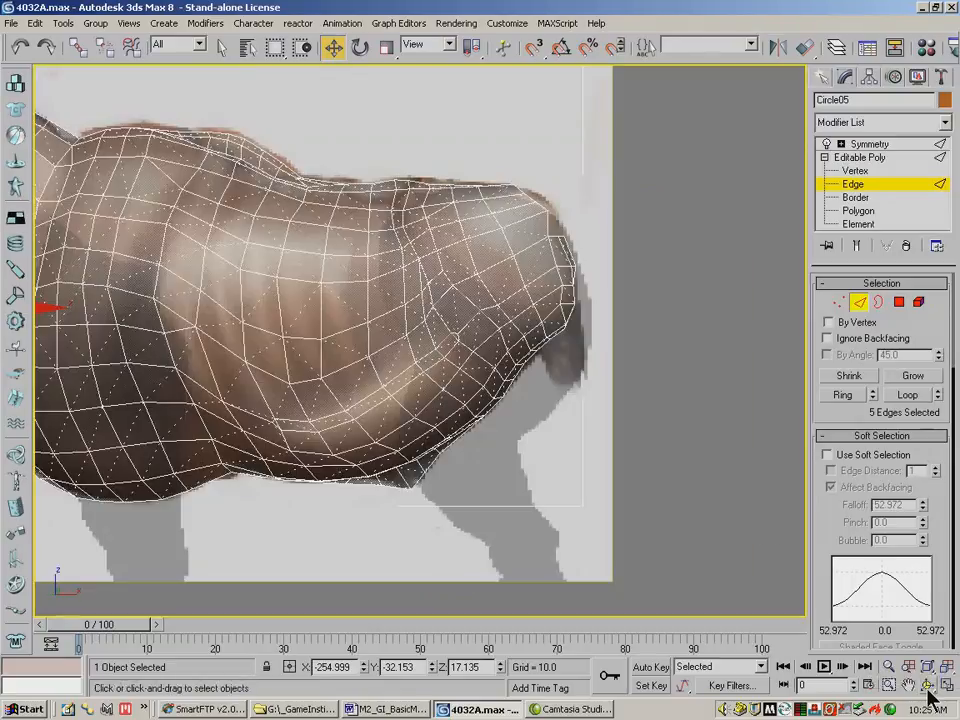
pyautogui.click(926, 668)
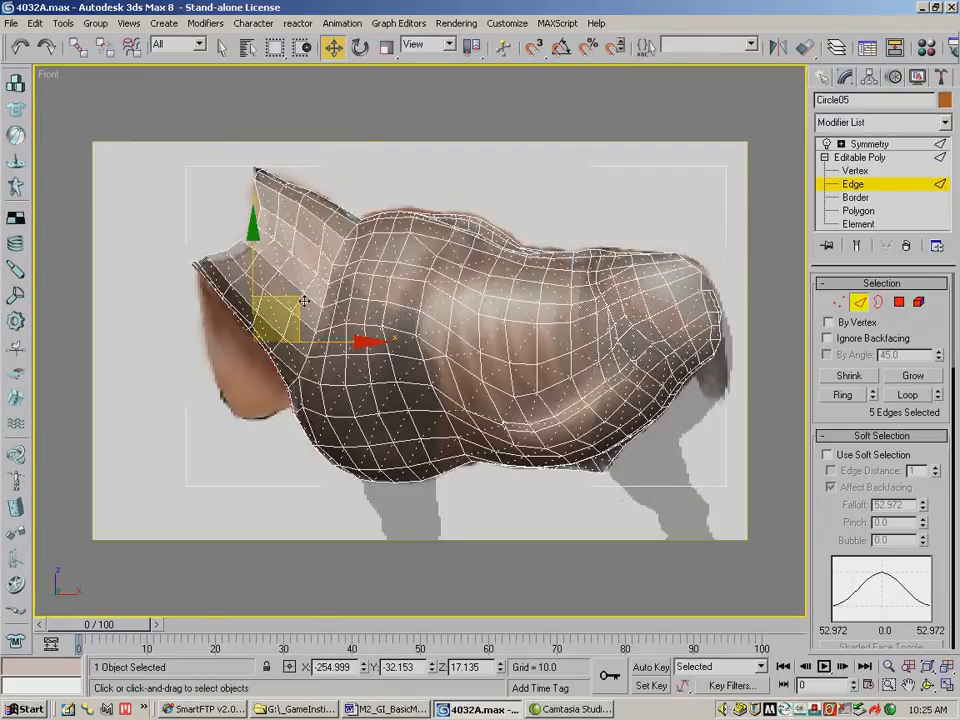
pyautogui.moveTo(301, 300); pyautogui.dragTo(282, 314)
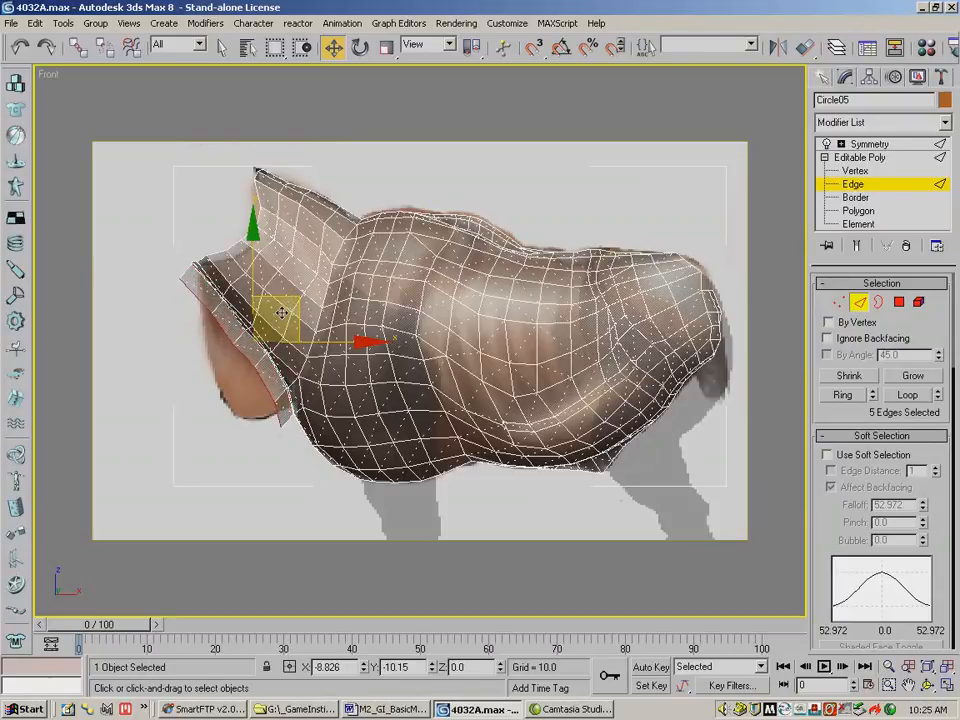
# Reposition the lower vertices of the new neck strip one by one in the front view to match the throat outline.
pyautogui.click(838, 301)
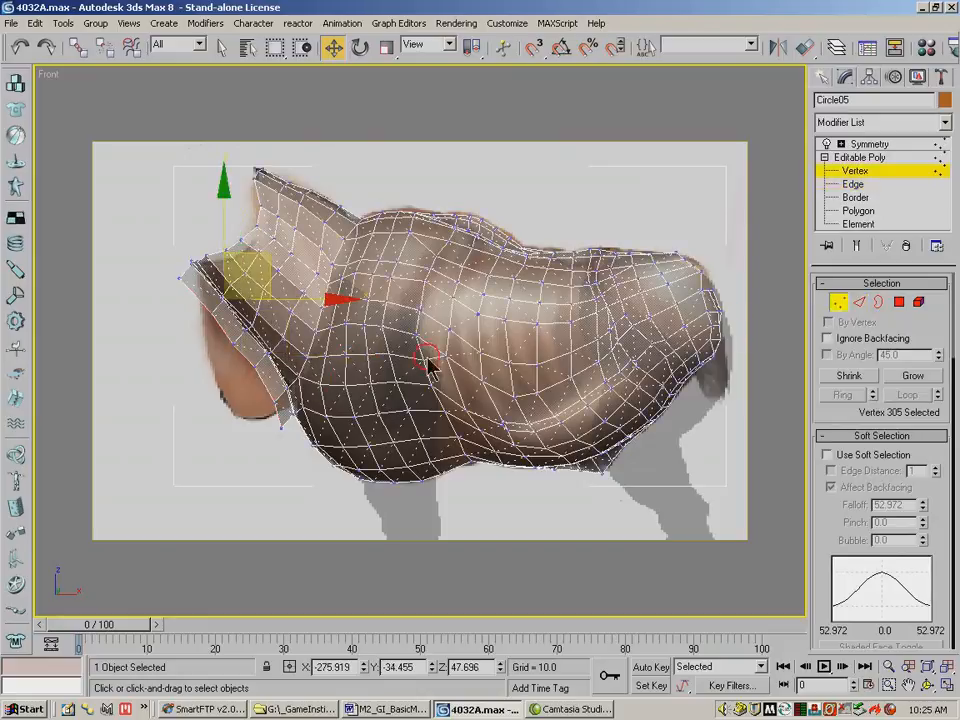
pyautogui.click(277, 432)
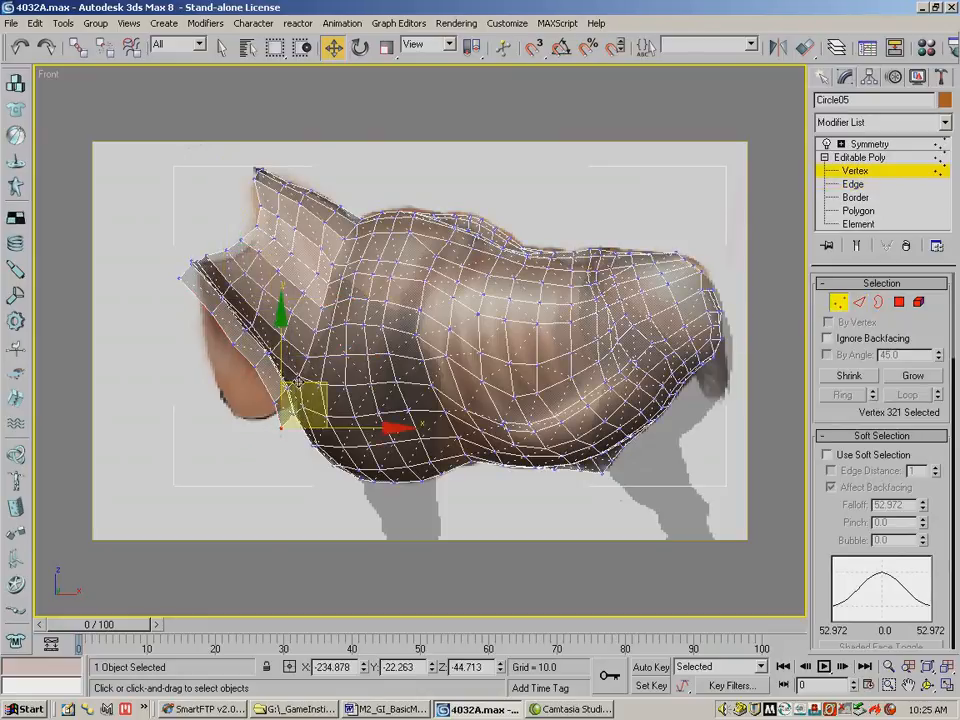
pyautogui.moveTo(295, 381); pyautogui.dragTo(293, 336)
pyautogui.click(275, 405)
pyautogui.click(256, 367)
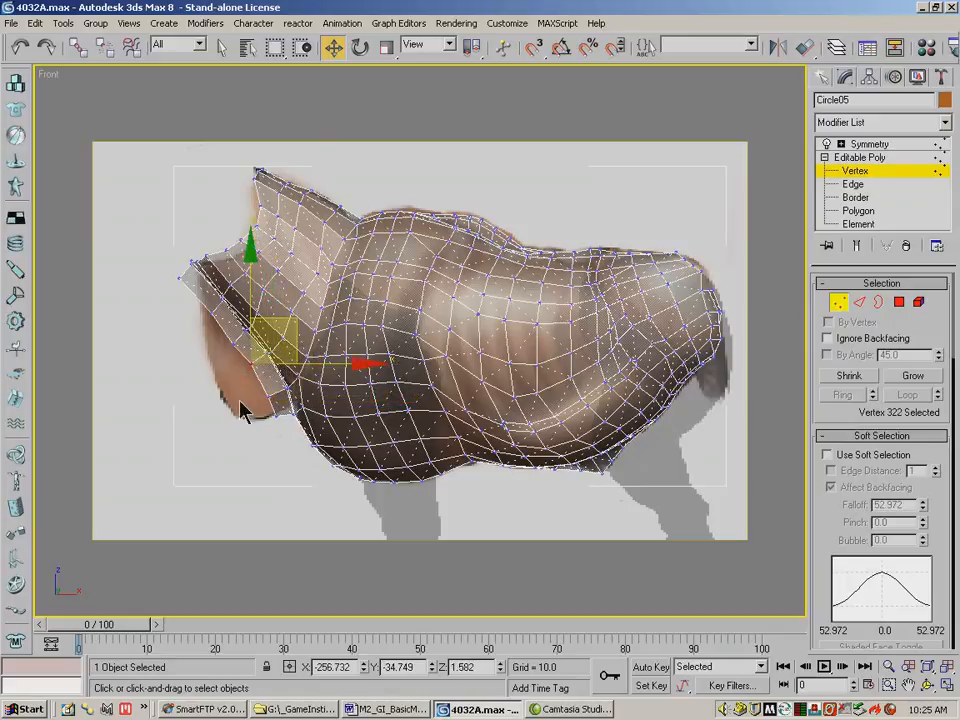
pyautogui.click(234, 343)
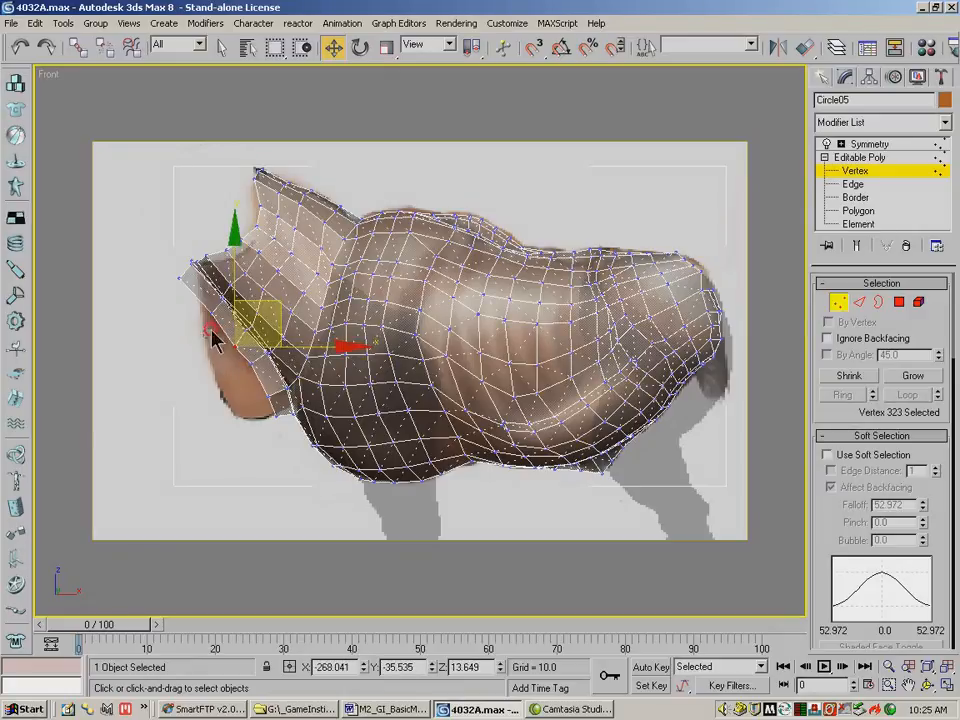
# Move the strip's remaining vertices up to its front corner back onto the reference outline.
pyautogui.click(213, 312)
pyautogui.moveTo(258, 274); pyautogui.dragTo(262, 279)
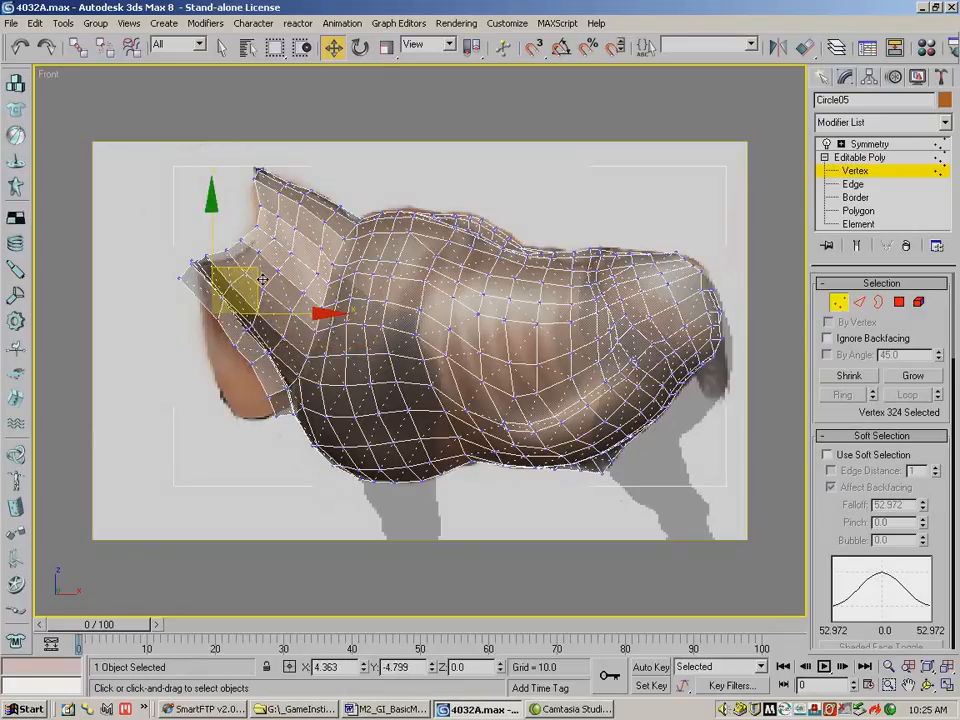
pyautogui.click(181, 276)
pyautogui.moveTo(230, 238); pyautogui.dragTo(238, 248)
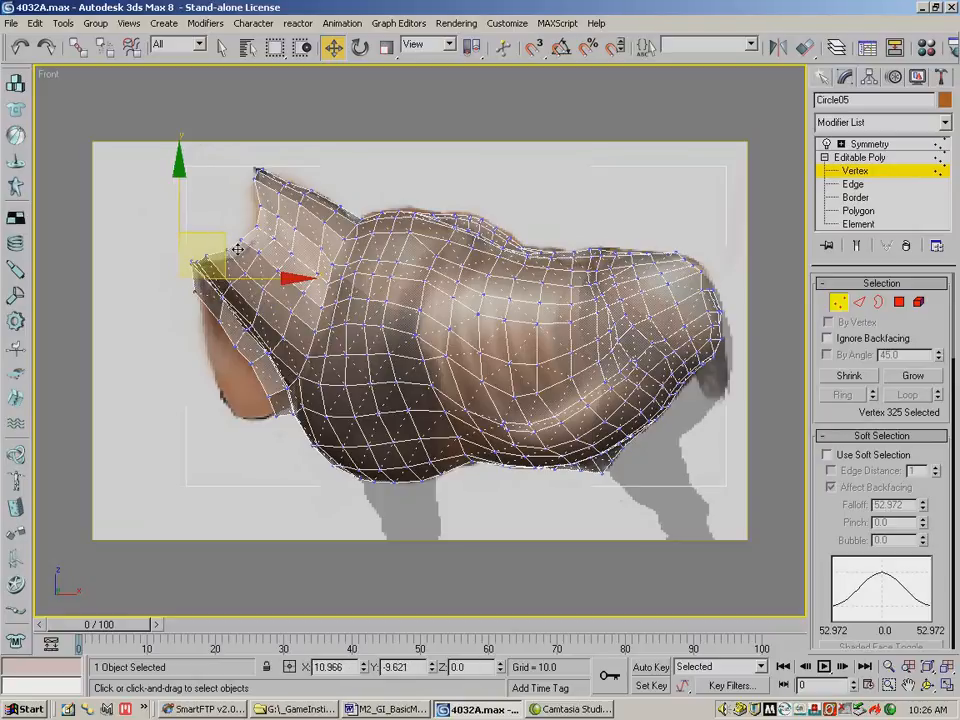
pyautogui.click(240, 346)
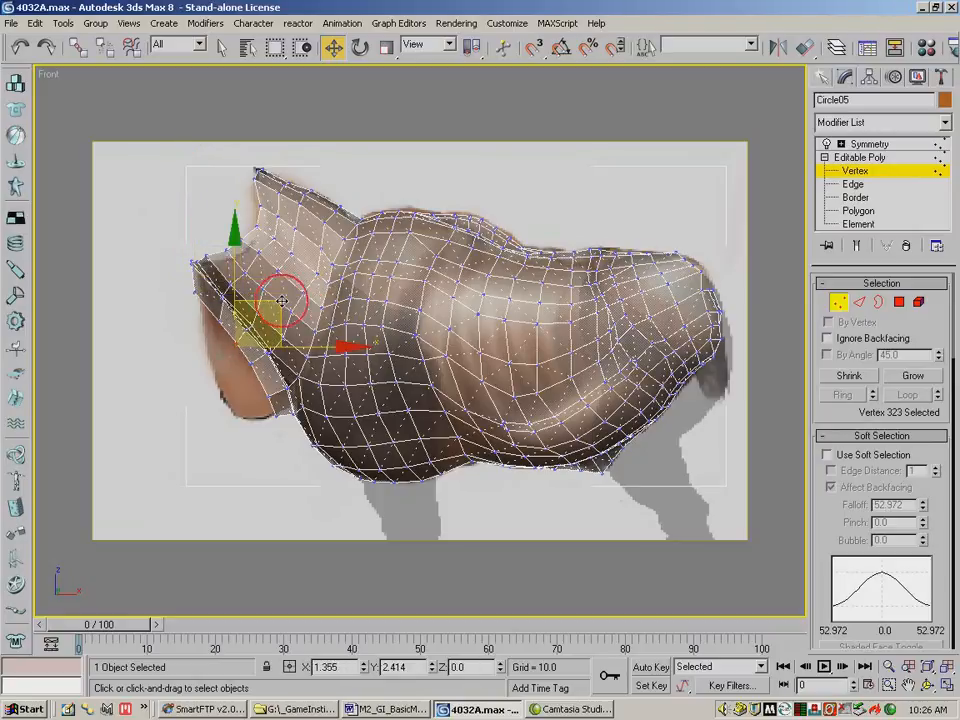
# Extend the five open edges into a second throat strip down and forward, and fit its lowest vertices to the outline.
pyautogui.click(859, 302)
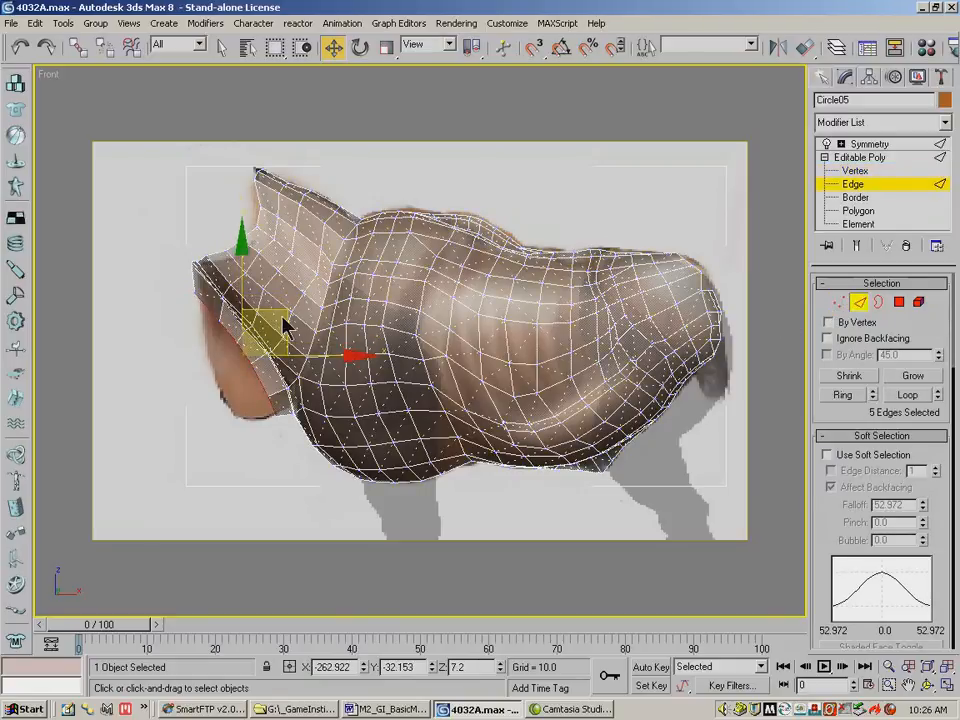
pyautogui.moveTo(282, 310); pyautogui.dragTo(257, 344)
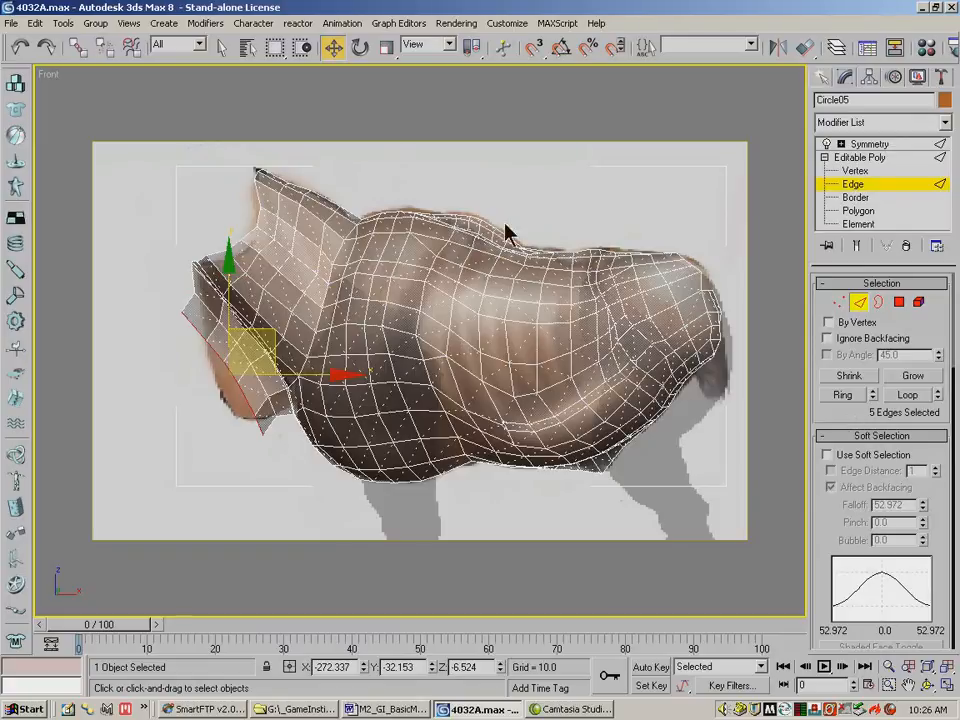
pyautogui.click(838, 302)
pyautogui.click(264, 438)
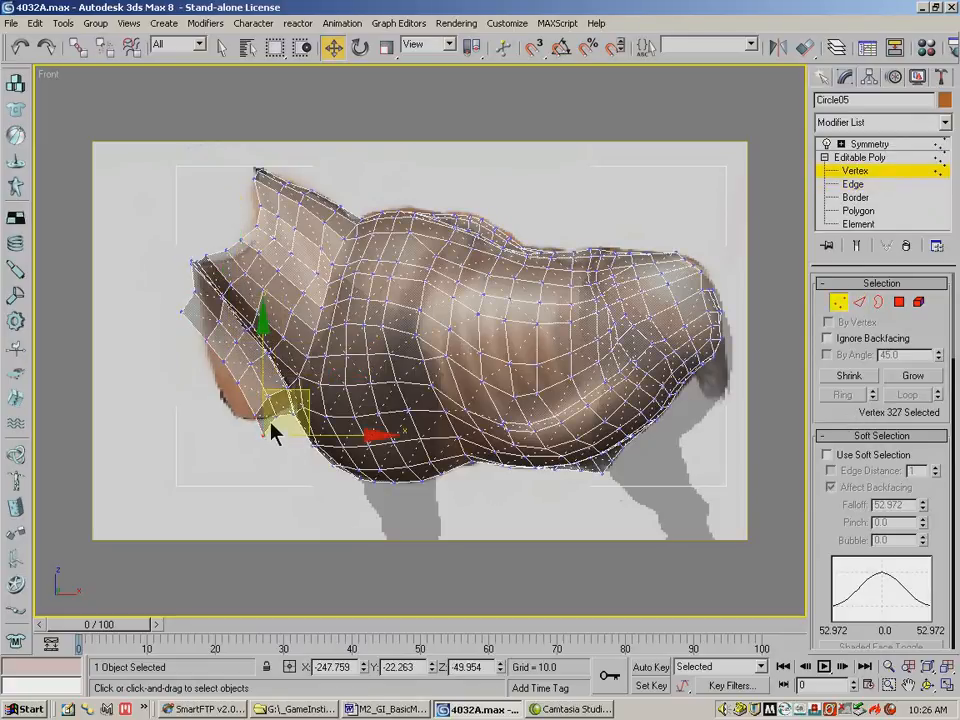
pyautogui.click(258, 414)
pyautogui.moveTo(298, 374); pyautogui.dragTo(290, 361)
pyautogui.moveTo(243, 447); pyautogui.dragTo(277, 428)
pyautogui.moveTo(309, 389); pyautogui.dragTo(264, 312)
# Reposition the second strip's upper vertices so its front corner follows the throat outline, and adjust the corner vertex above it.
pyautogui.click(243, 384)
pyautogui.click(231, 359)
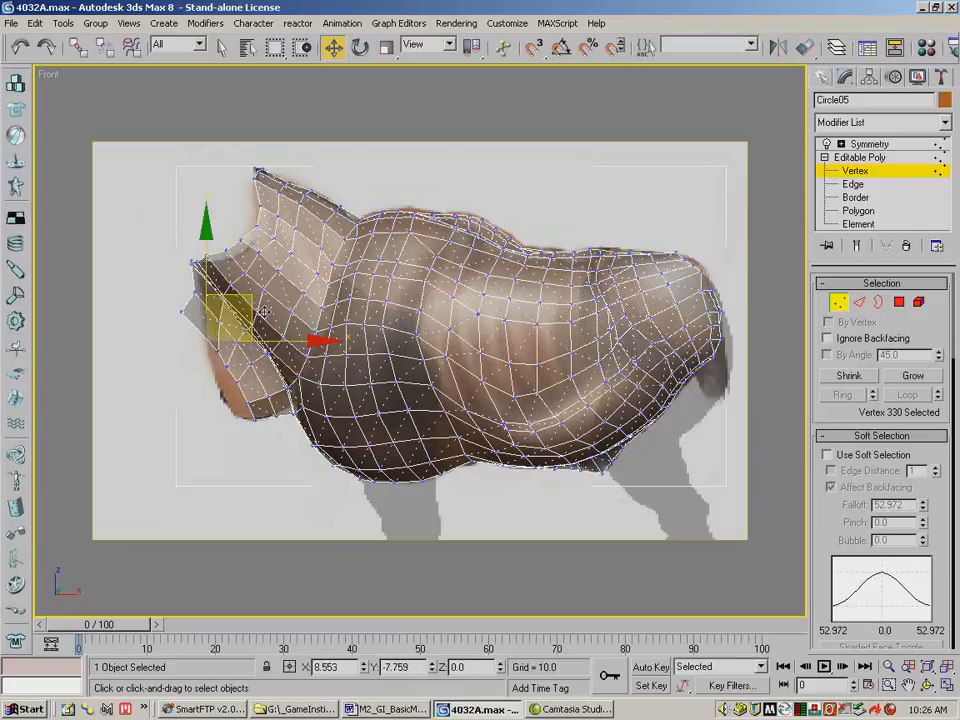
pyautogui.click(187, 308)
pyautogui.moveTo(226, 273); pyautogui.dragTo(246, 302)
pyautogui.moveTo(170, 312); pyautogui.dragTo(239, 263)
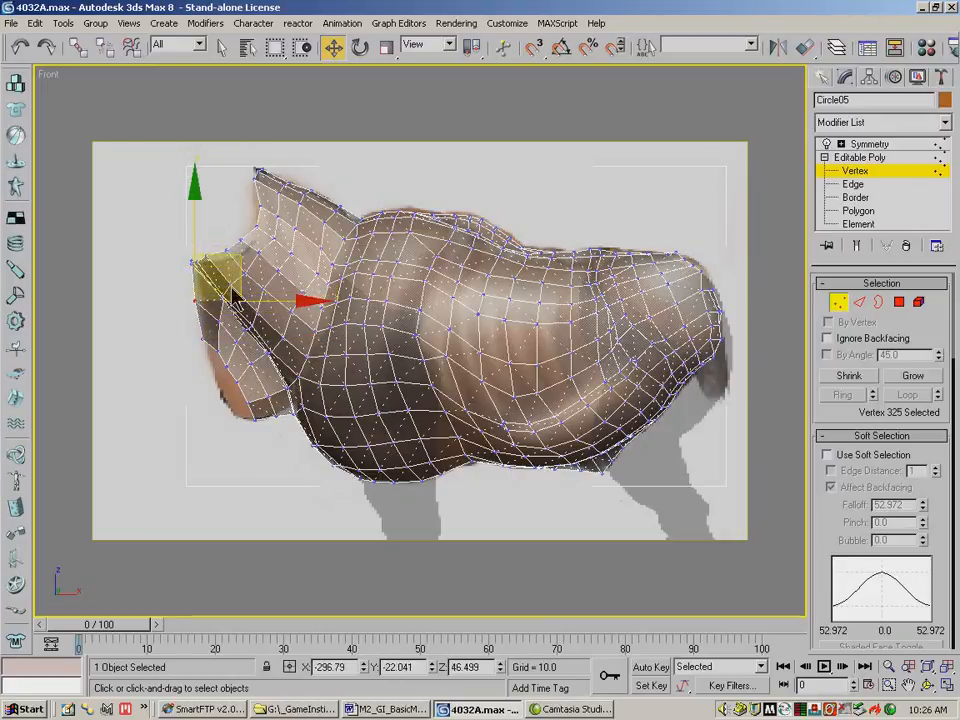
# Fine-tune the middle and lower vertices of the second throat strip to even out their spacing.
pyautogui.click(232, 366)
pyautogui.moveTo(265, 326); pyautogui.dragTo(271, 320)
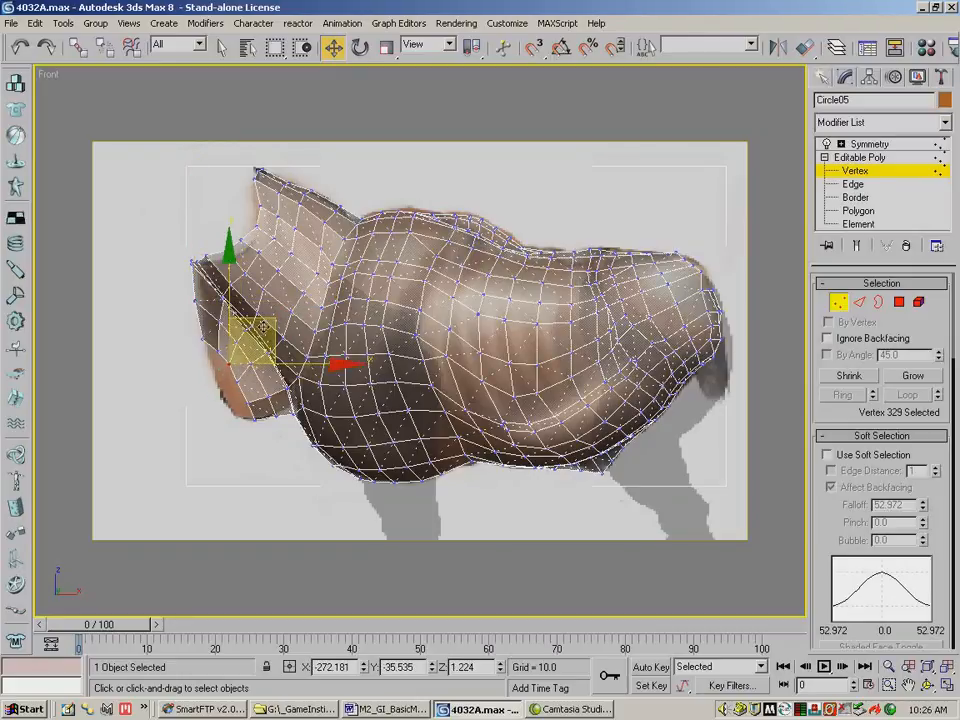
pyautogui.click(237, 382)
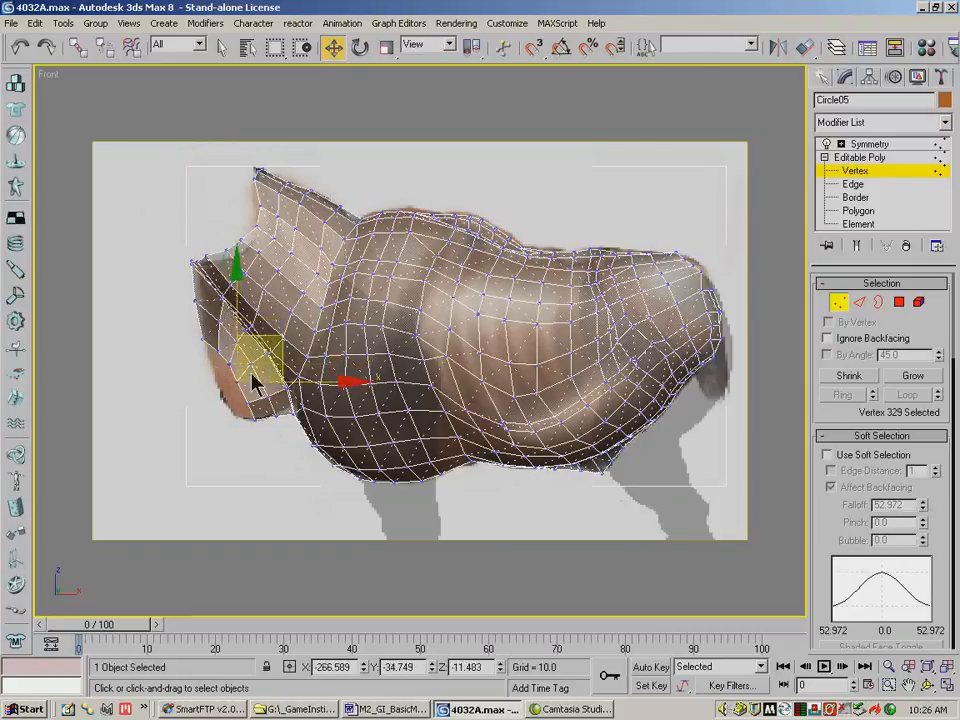
pyautogui.moveTo(275, 343); pyautogui.dragTo(295, 364)
pyautogui.click(250, 408)
pyautogui.click(241, 424)
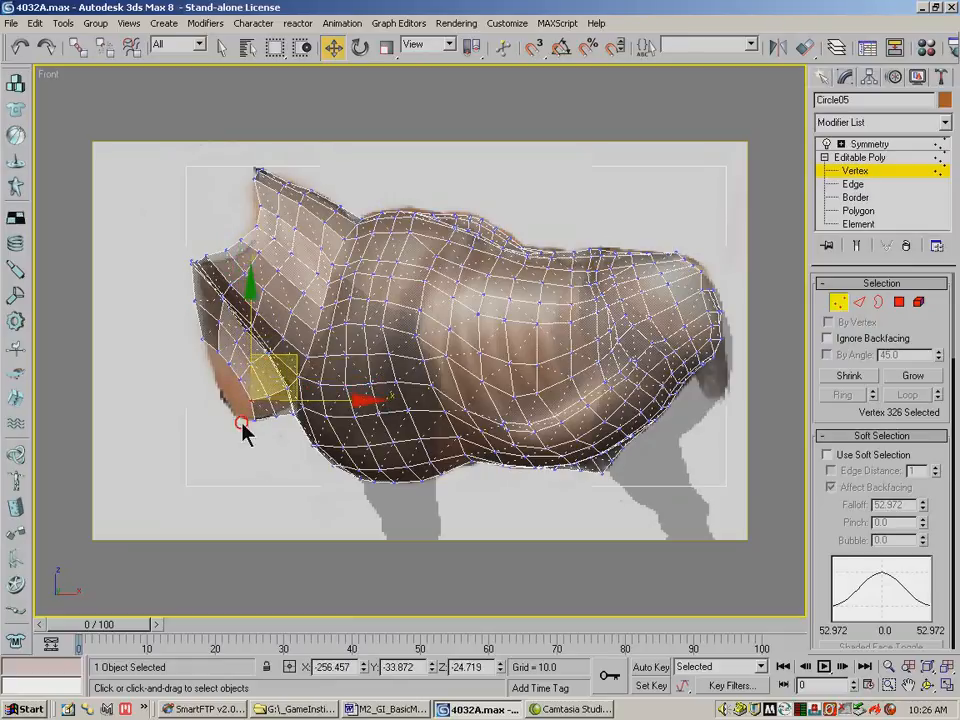
# Extend the five edges into a third throat strip, offset about X -7.6, Y -10.7, and fit its vertices to the outline.
pyautogui.click(860, 304)
pyautogui.moveTo(276, 350); pyautogui.dragTo(266, 349)
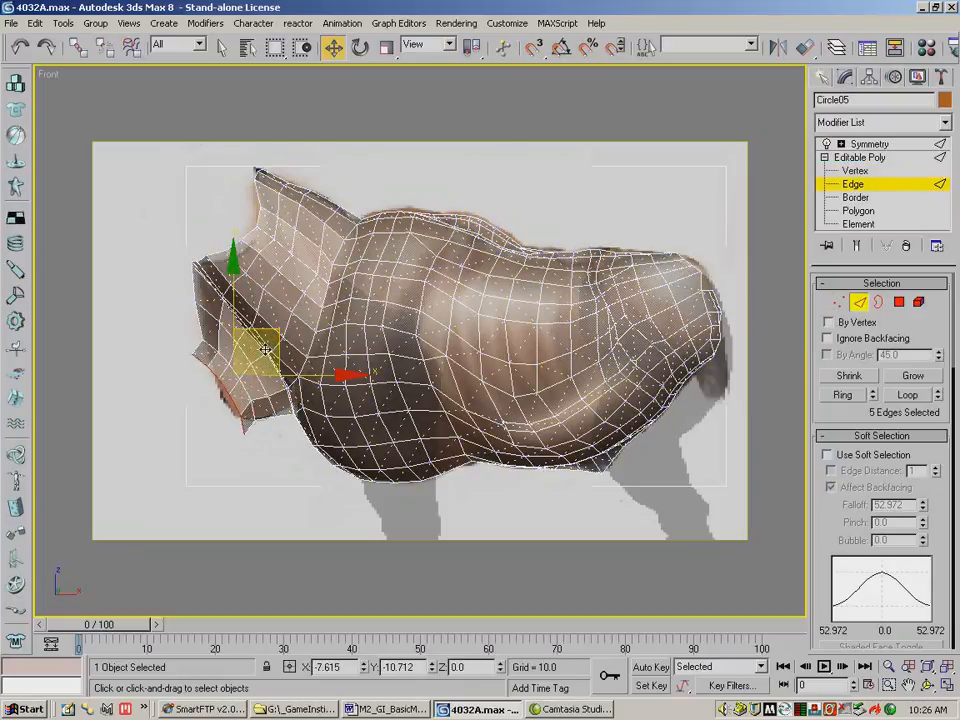
pyautogui.click(839, 303)
pyautogui.moveTo(236, 448); pyautogui.dragTo(259, 341)
pyautogui.click(242, 436)
pyautogui.click(219, 392)
pyautogui.moveTo(180, 377); pyautogui.dragTo(272, 366)
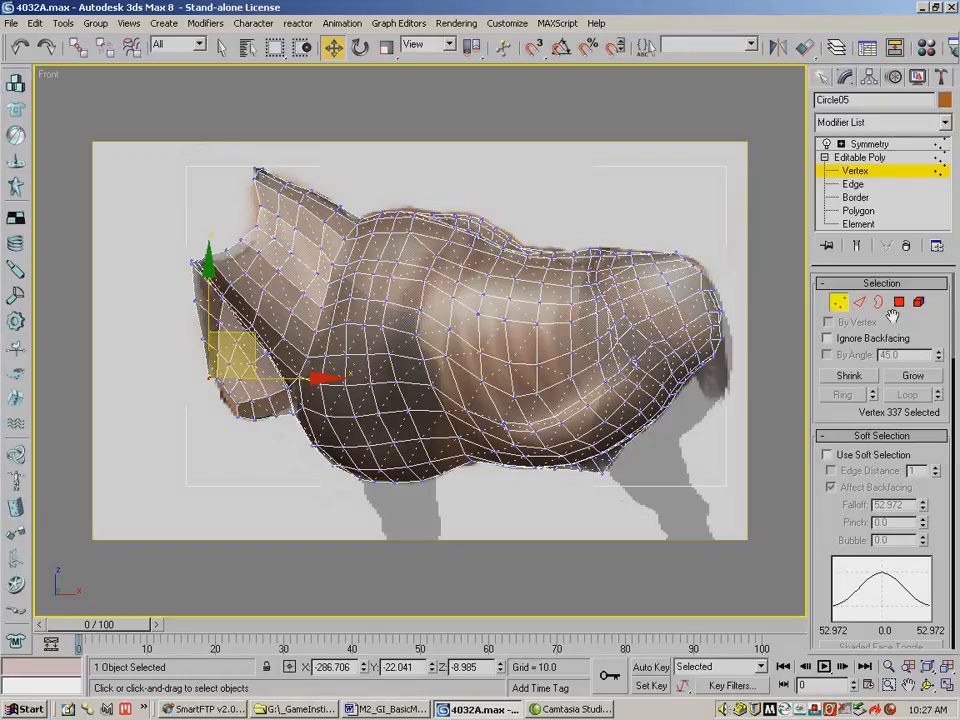
# Extend the five open edges again into a narrow fourth strip at the tip of the throat and clear the vertex selection.
pyautogui.press('2')
pyautogui.moveTo(269, 353); pyautogui.dragTo(260, 361)
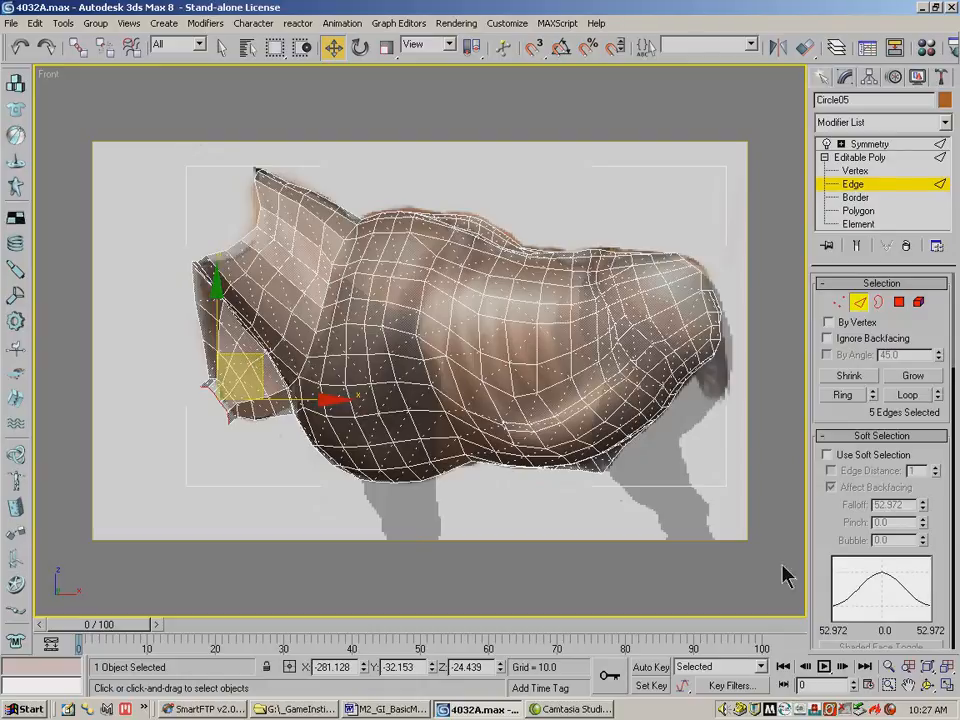
pyautogui.click(836, 302)
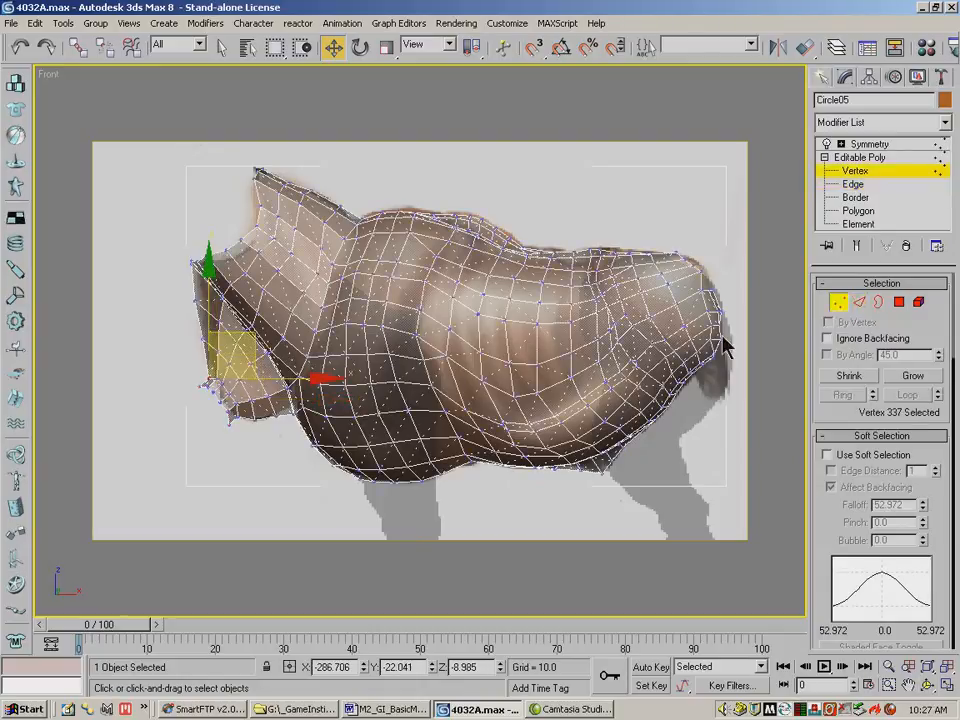
pyautogui.click(214, 428)
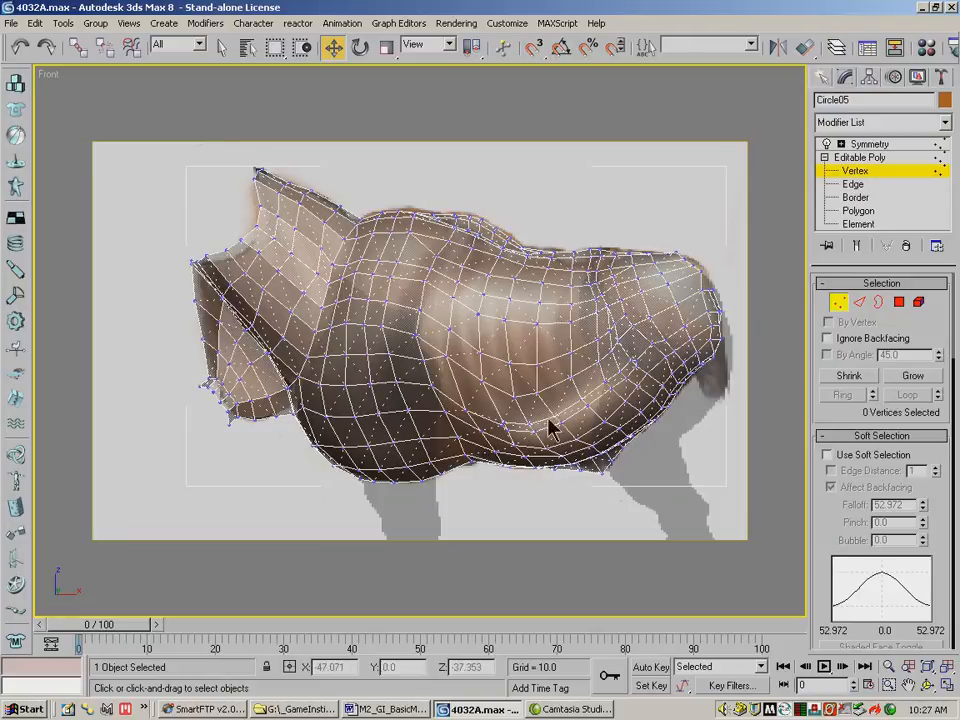
# Target-weld the two protruding end vertices of the fourth strip onto the adjacent vertices of the previous row.
pyautogui.scroll(-10, 945, 465)
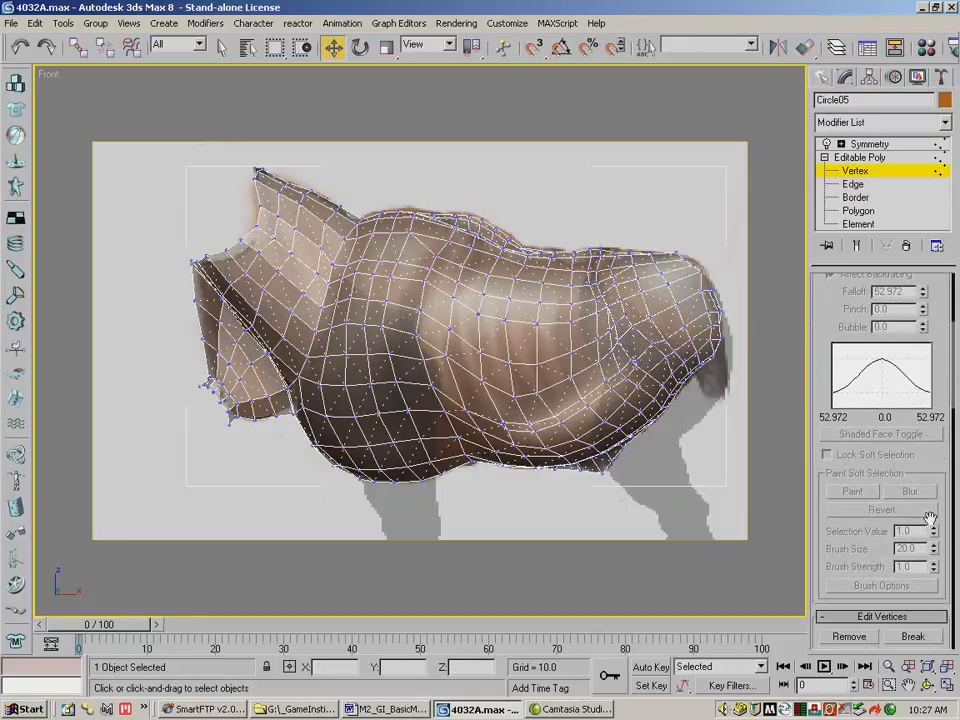
pyautogui.click(913, 530)
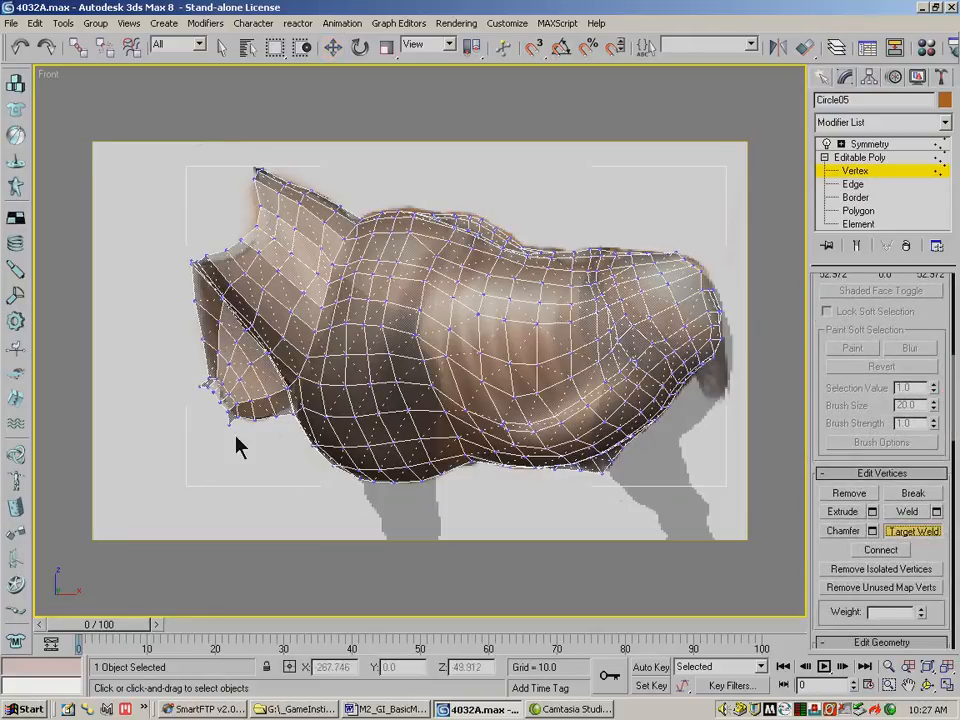
pyautogui.click(206, 392)
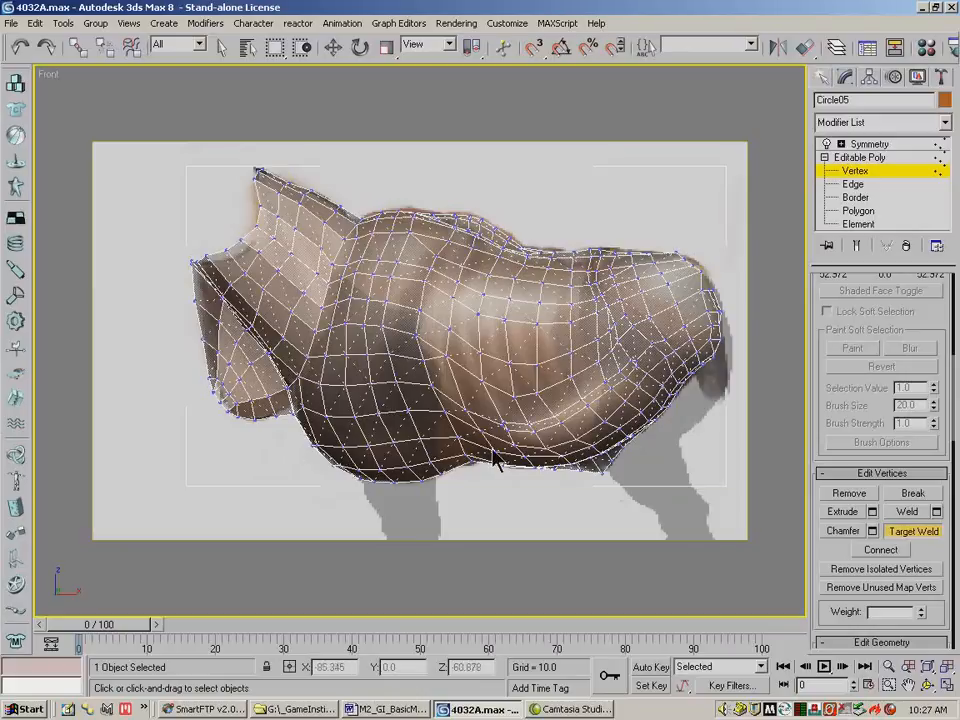
pyautogui.click(211, 400)
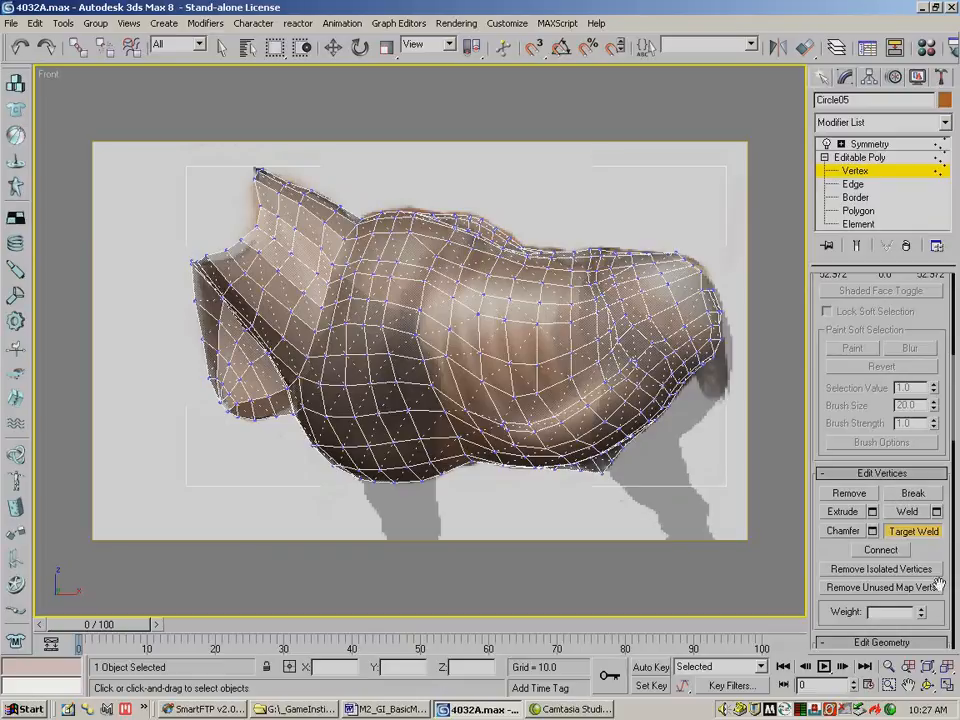
# Turn on soft selection with a falloff of 11.124 and move a vertex near the throat tip inward along Y.
pyautogui.click(928, 685)
pyautogui.moveTo(317, 338); pyautogui.dragTo(383, 317)
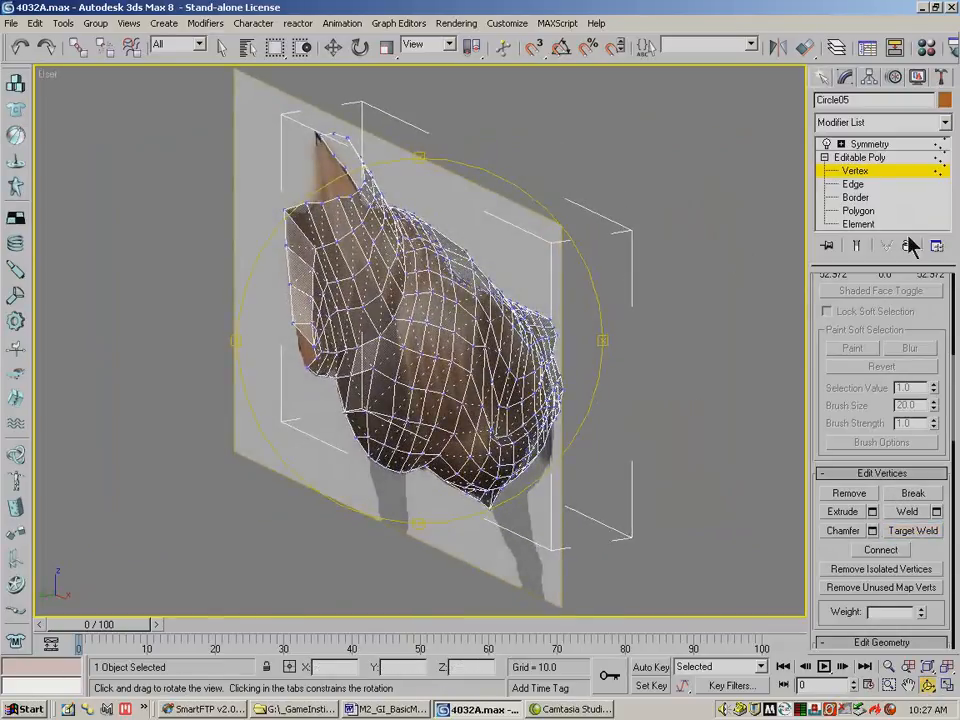
pyautogui.moveTo(908, 295); pyautogui.dragTo(919, 597)
pyautogui.moveTo(855, 390); pyautogui.dragTo(851, 505)
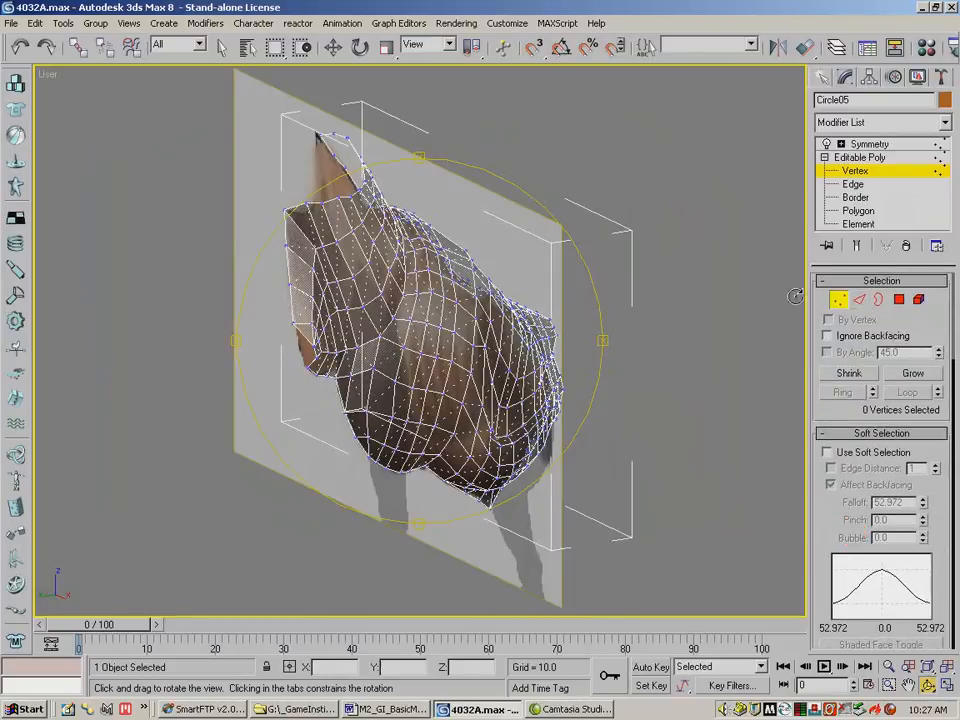
pyautogui.moveTo(845, 492); pyautogui.dragTo(843, 483)
pyautogui.click(827, 443)
pyautogui.click(333, 47)
pyautogui.click(336, 311)
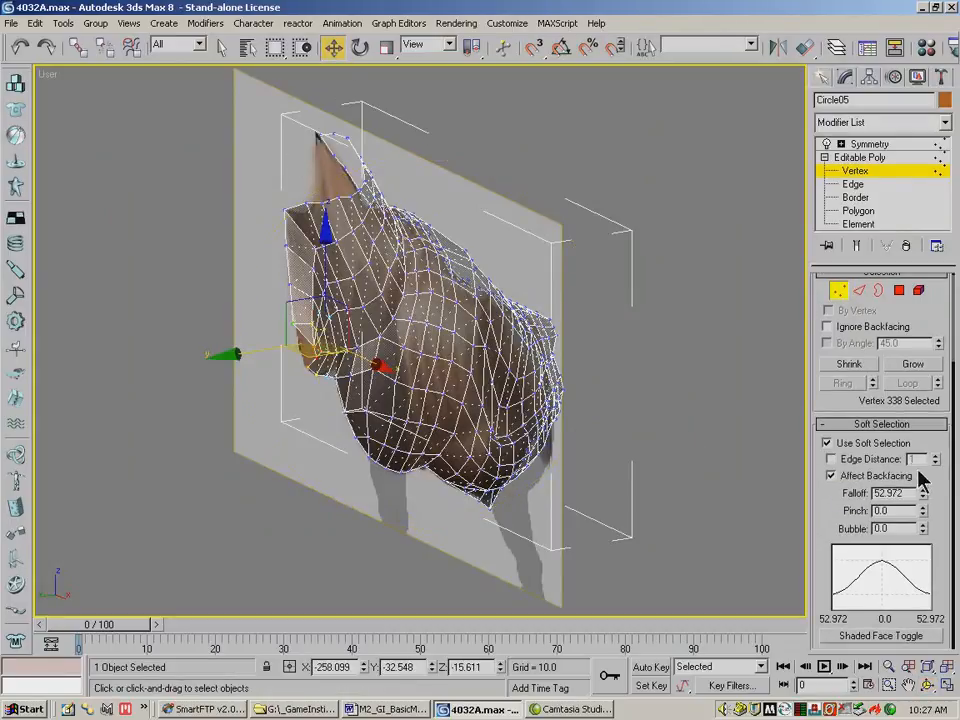
pyautogui.moveTo(922, 503); pyautogui.dragTo(921, 557)
pyautogui.moveTo(261, 364); pyautogui.dragTo(232, 368)
# Soft-move the neighbouring vertices around the throat tip along Y to round its side.
pyautogui.click(304, 352)
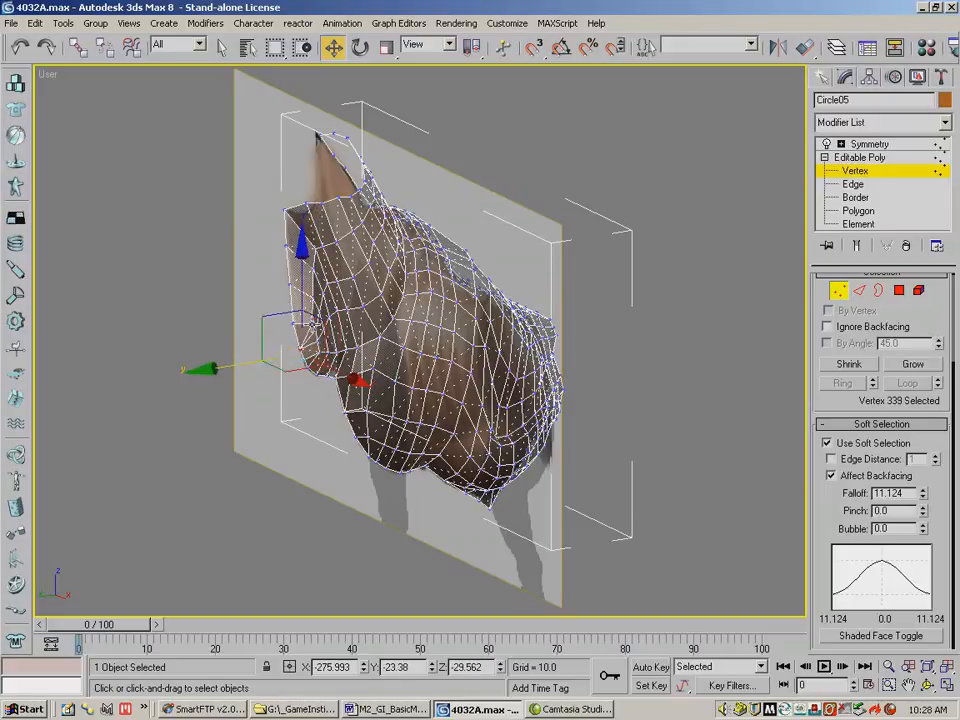
pyautogui.click(312, 325)
pyautogui.moveTo(269, 334)
pyautogui.mouseDown()
pyautogui.moveTo(254, 337)
pyautogui.moveTo(265, 359)
pyautogui.mouseUp()
pyautogui.click(318, 342)
pyautogui.click(270, 357)
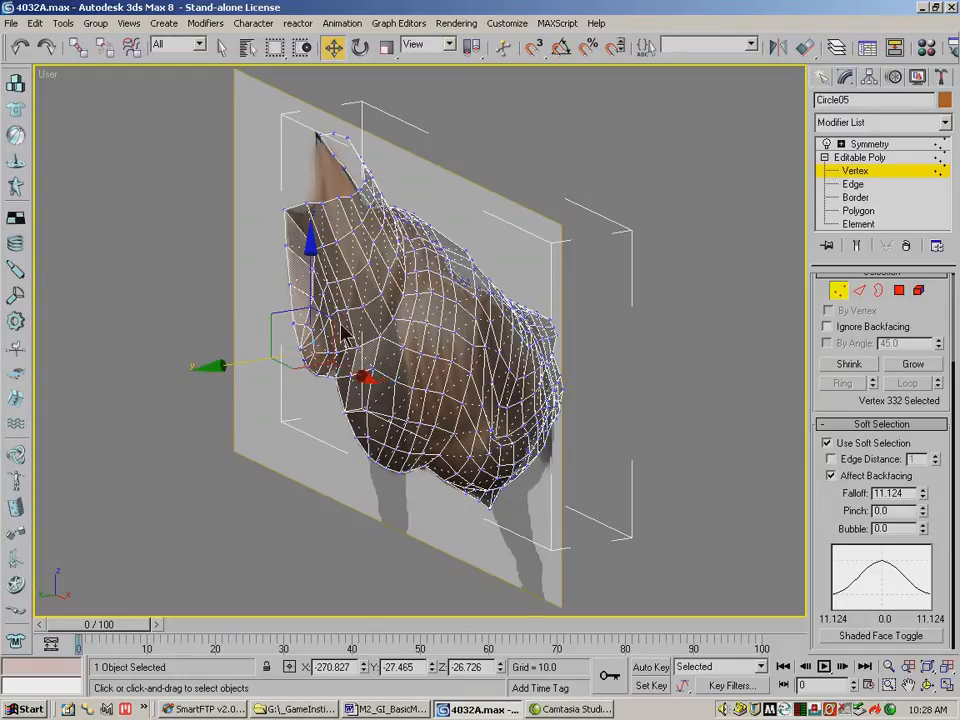
# Soft-move the vertices higher up the throat's side along Y to smooth its curve.
pyautogui.click(311, 300)
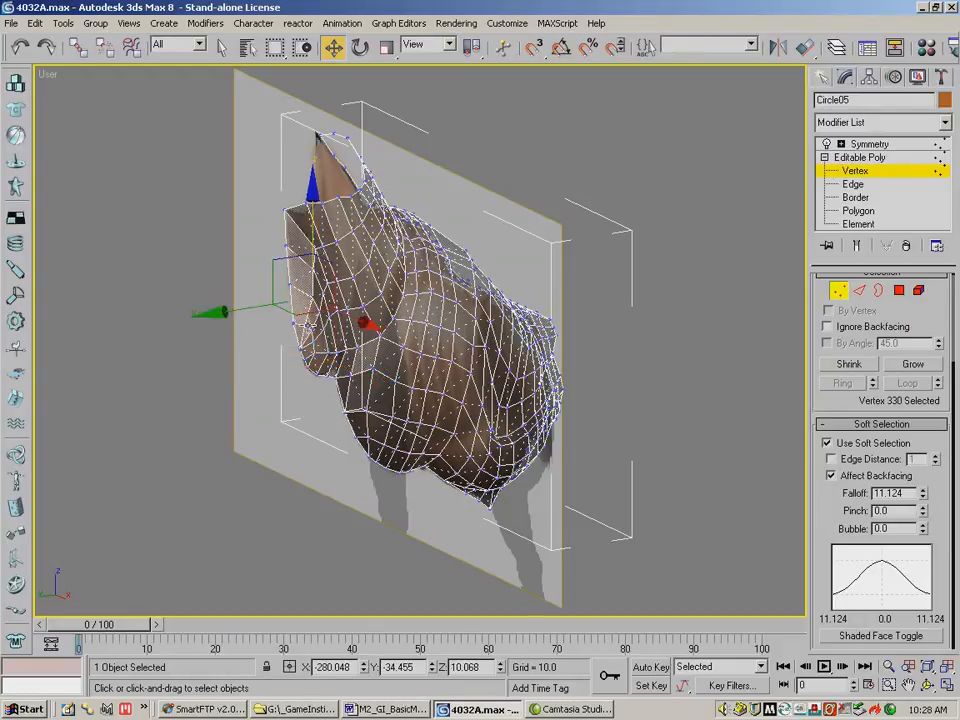
pyautogui.click(303, 328)
pyautogui.moveTo(250, 332)
pyautogui.mouseDown()
pyautogui.moveTo(261, 342)
pyautogui.moveTo(267, 306)
pyautogui.moveTo(266, 319)
pyautogui.mouseUp()
pyautogui.click(277, 344)
pyautogui.click(272, 306)
pyautogui.click(272, 317)
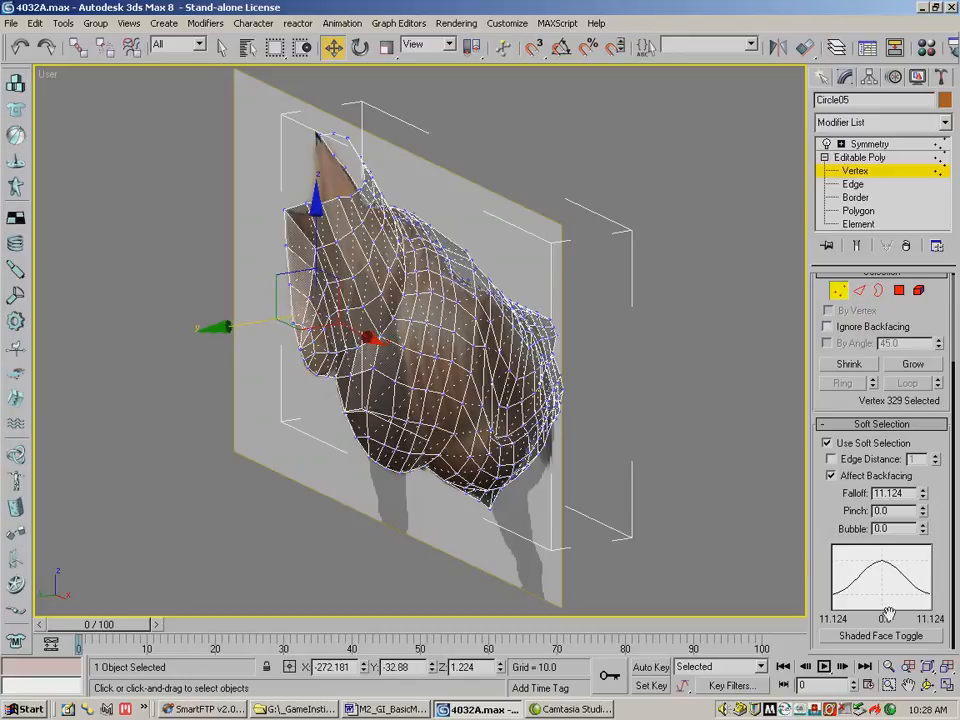
# Soft-move three neighbouring vertices near the throat tip one after another along Y to round the throat's lower side.
pyautogui.click(928, 685)
pyautogui.moveTo(341, 280); pyautogui.dragTo(388, 386)
pyautogui.click(334, 45)
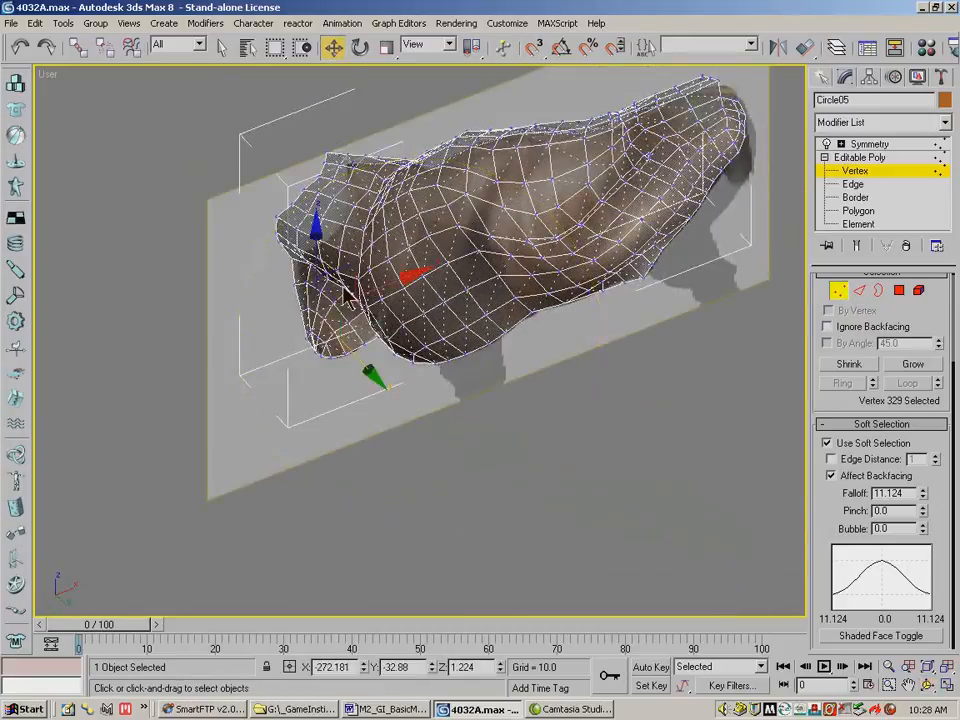
pyautogui.click(352, 342)
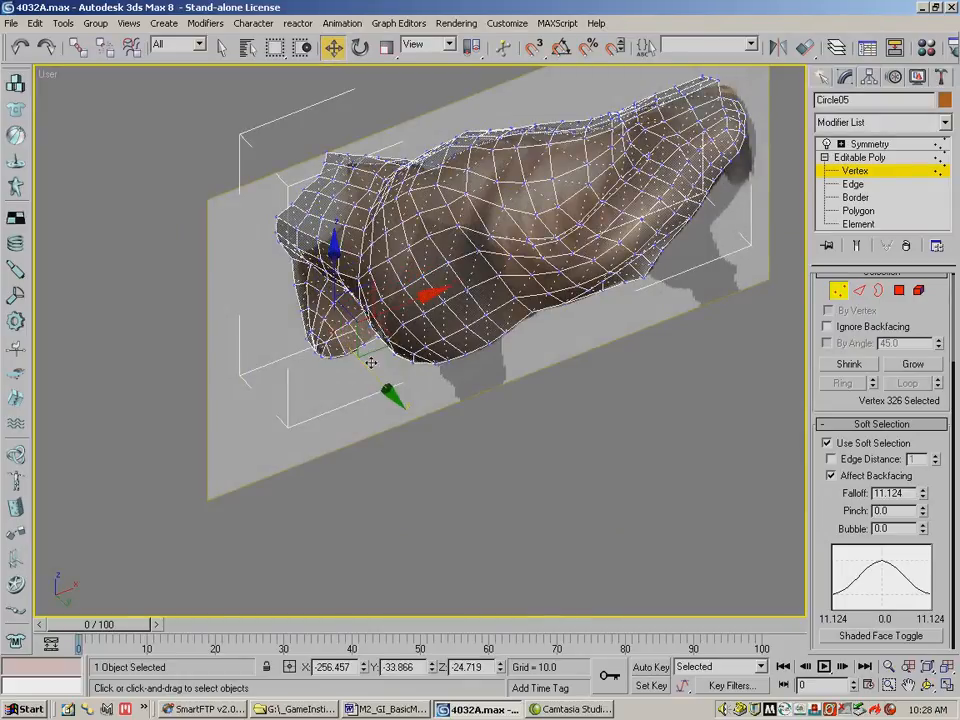
pyautogui.moveTo(383, 385); pyautogui.dragTo(384, 392)
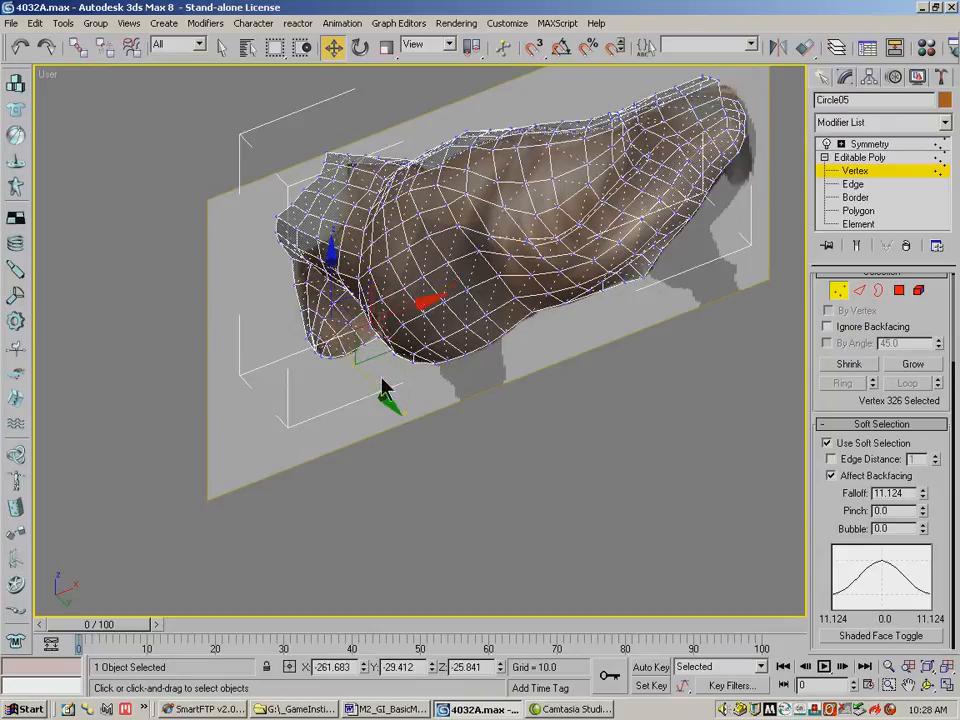
pyautogui.click(392, 369)
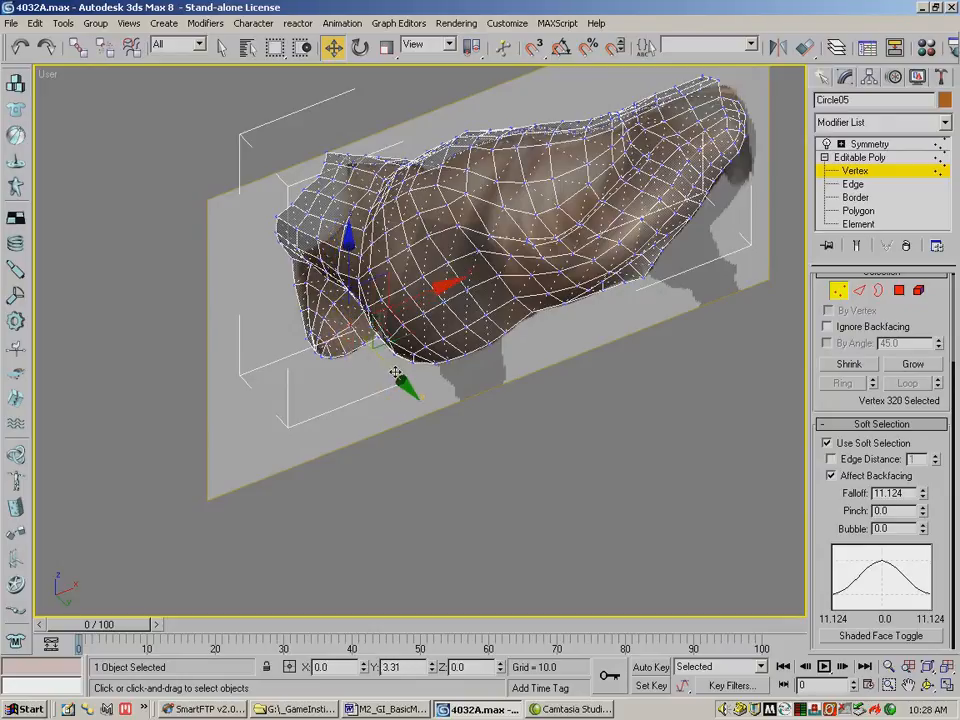
pyautogui.moveTo(394, 370); pyautogui.dragTo(394, 371)
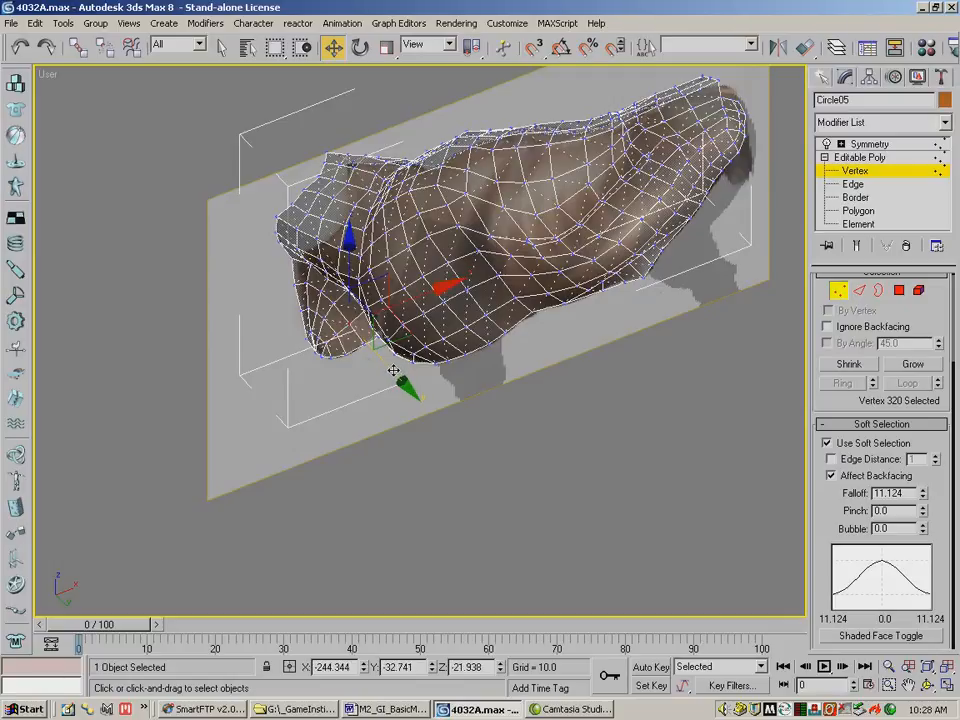
pyautogui.click(374, 354)
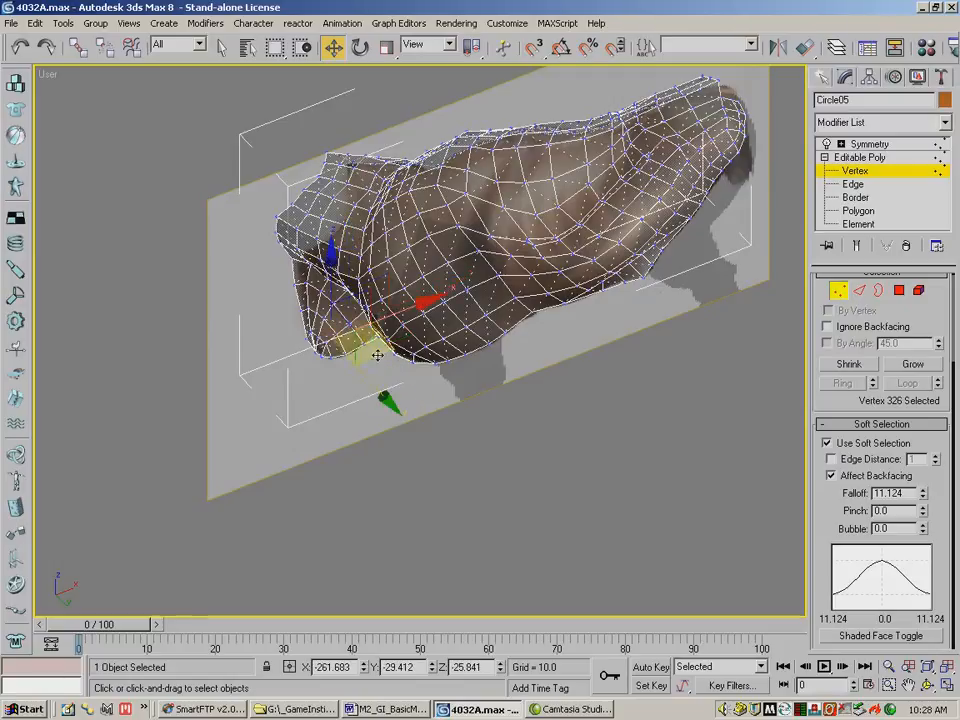
pyautogui.click(327, 345)
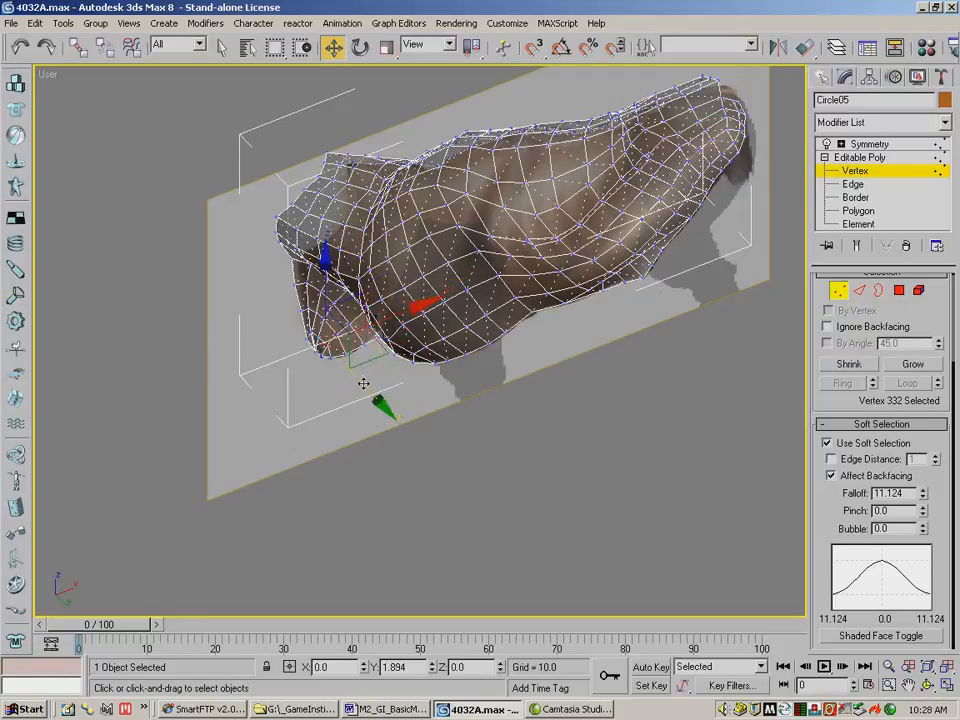
pyautogui.moveTo(363, 383); pyautogui.dragTo(369, 396)
# Select two vertices on the throat's side together and soft-move them about 1.5 units along Y.
pyautogui.click(928, 685)
pyautogui.moveTo(497, 338); pyautogui.dragTo(585, 365)
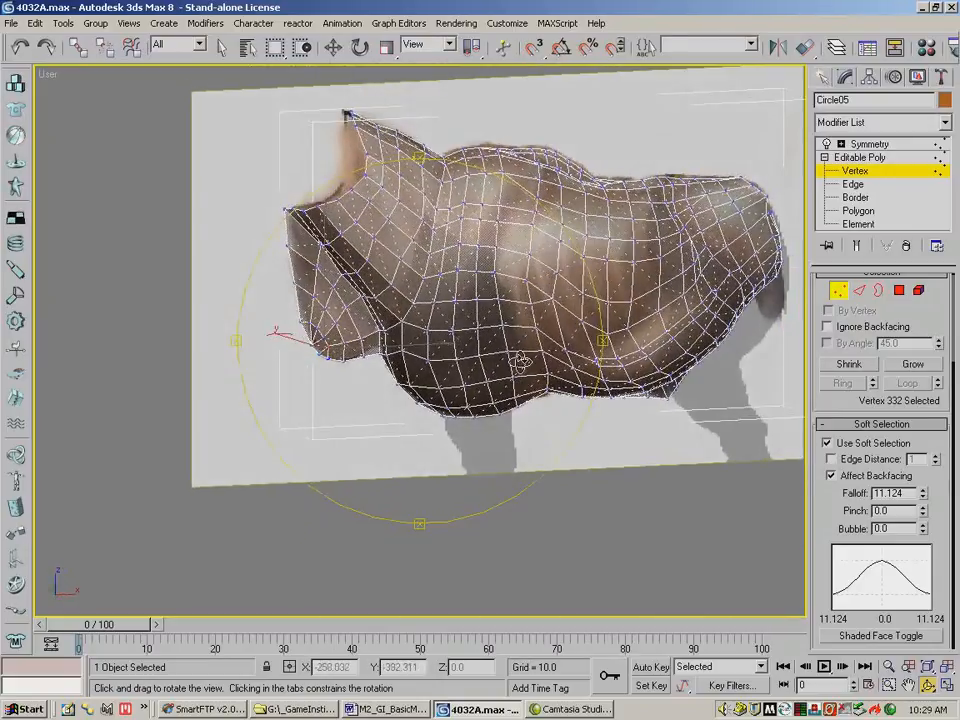
pyautogui.click(333, 46)
pyautogui.click(335, 325)
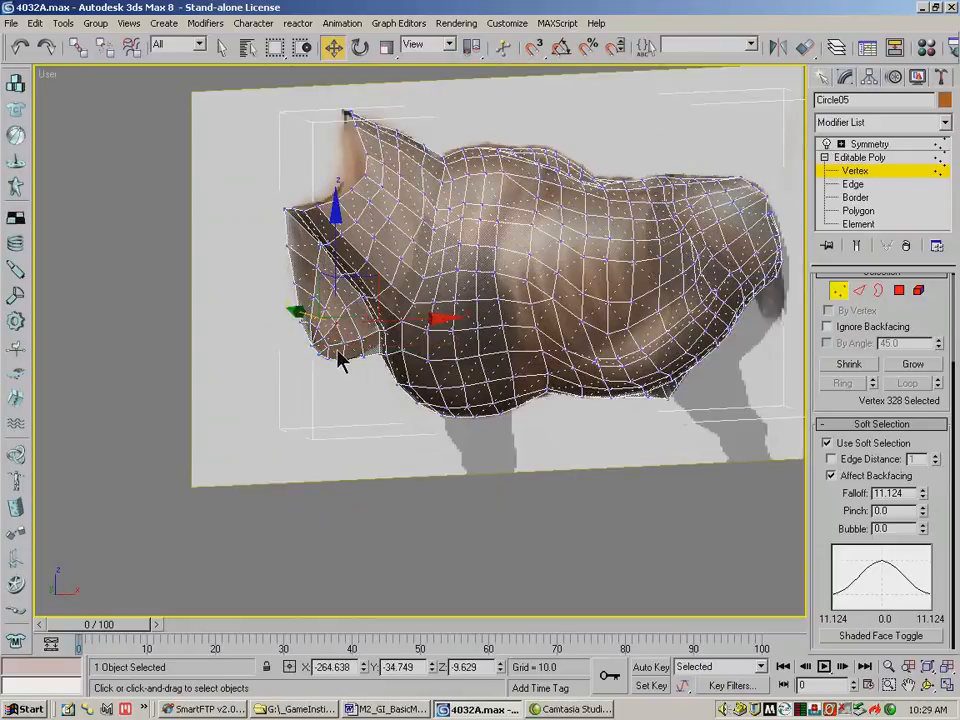
pyautogui.keyDown('ctrl'); pyautogui.click(314, 338); pyautogui.keyUp('ctrl')
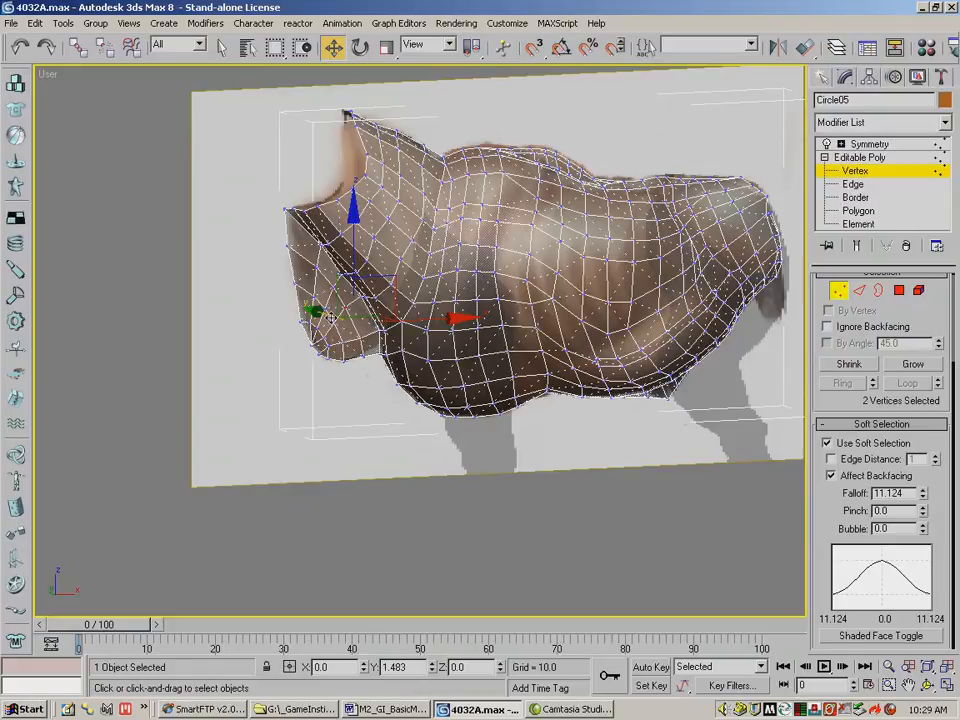
# In the Left view, select all the vertices lying along the body's centre seam.
pyautogui.click(928, 685)
pyautogui.moveTo(400, 332); pyautogui.dragTo(420, 257)
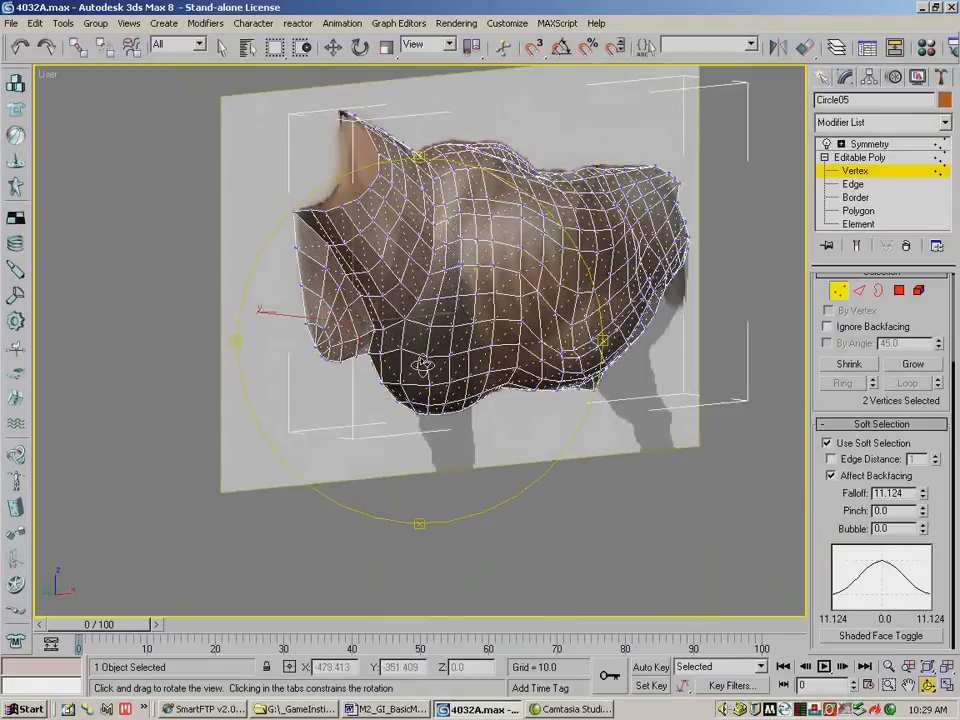
pyautogui.moveTo(501, 334); pyautogui.dragTo(546, 318)
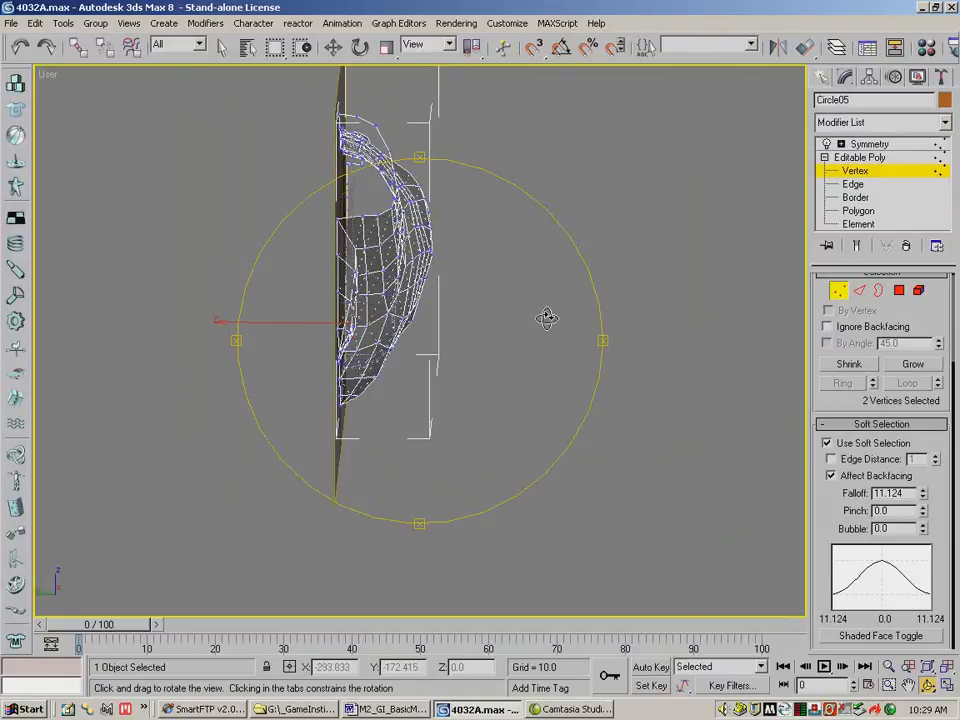
pyautogui.press('l')
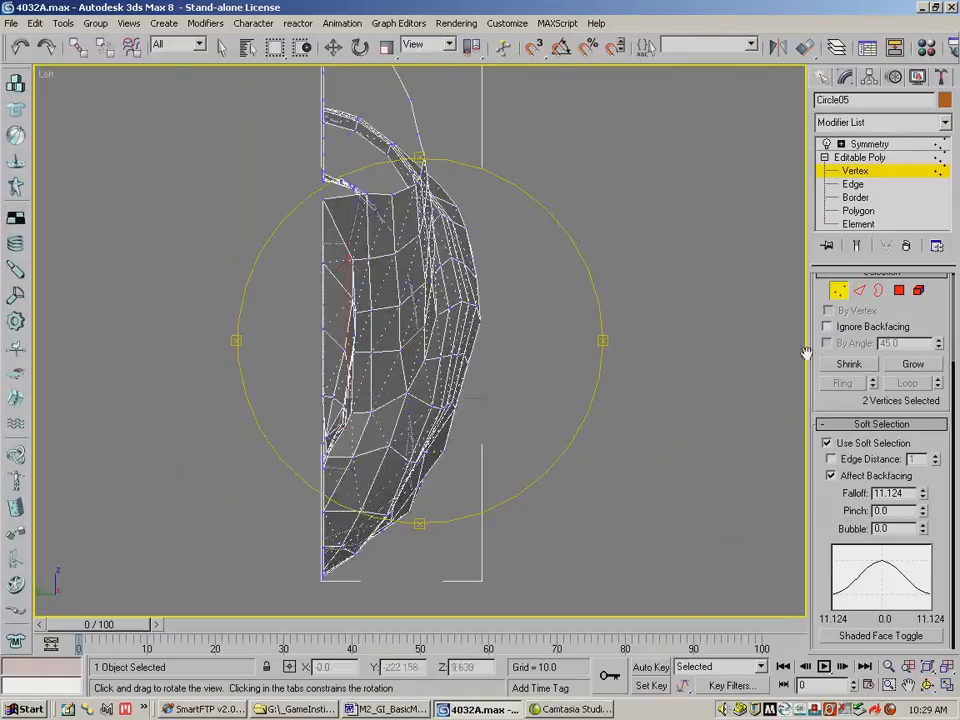
pyautogui.click(928, 666)
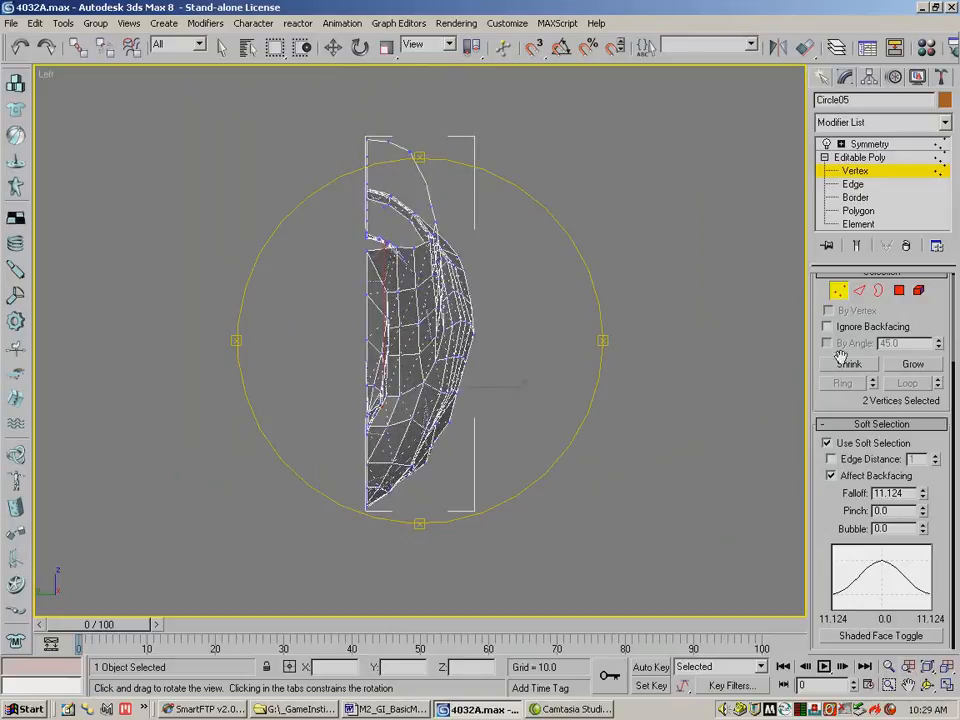
pyautogui.click(333, 46)
pyautogui.moveTo(309, 128); pyautogui.dragTo(371, 572)
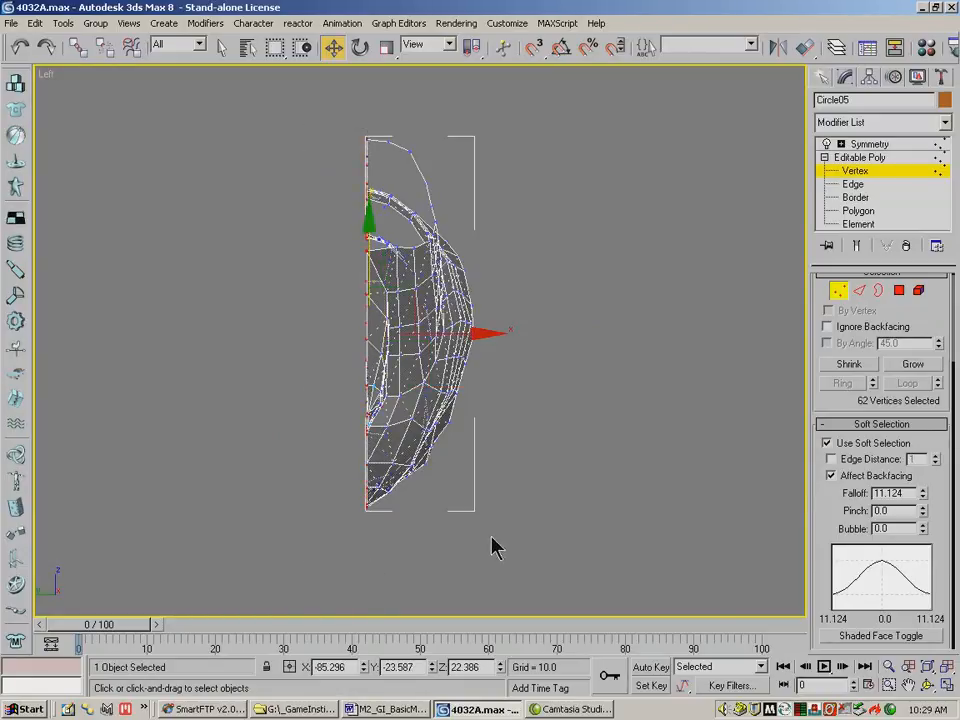
# Turn off soft selection and scale the centre seam vertices along X in the Left view to flatten the seam.
pyautogui.click(888, 668)
pyautogui.moveTo(364, 474); pyautogui.dragTo(361, 402)
pyautogui.click(929, 686)
pyautogui.moveTo(390, 340); pyautogui.dragTo(347, 343)
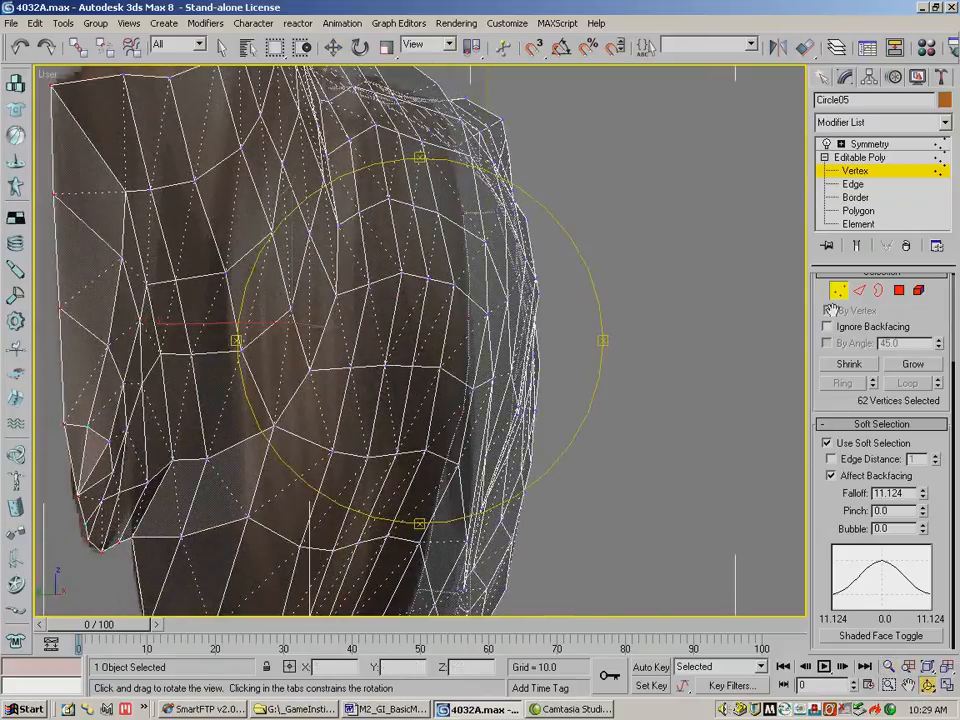
pyautogui.click(828, 443)
pyautogui.moveTo(330, 372); pyautogui.dragTo(311, 381)
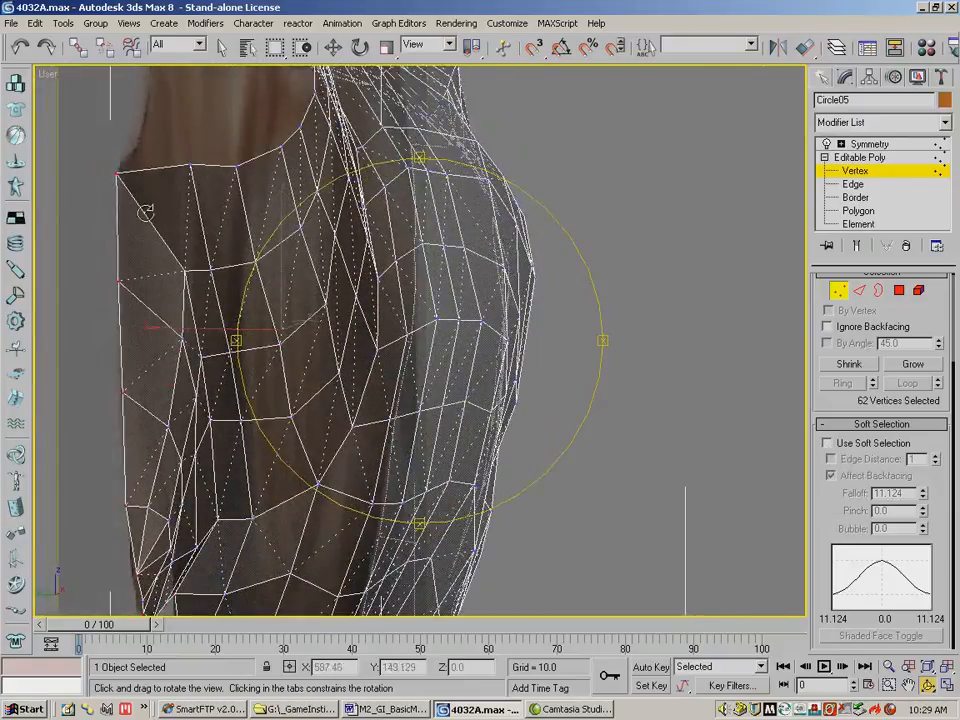
pyautogui.moveTo(278, 503); pyautogui.dragTo(398, 414)
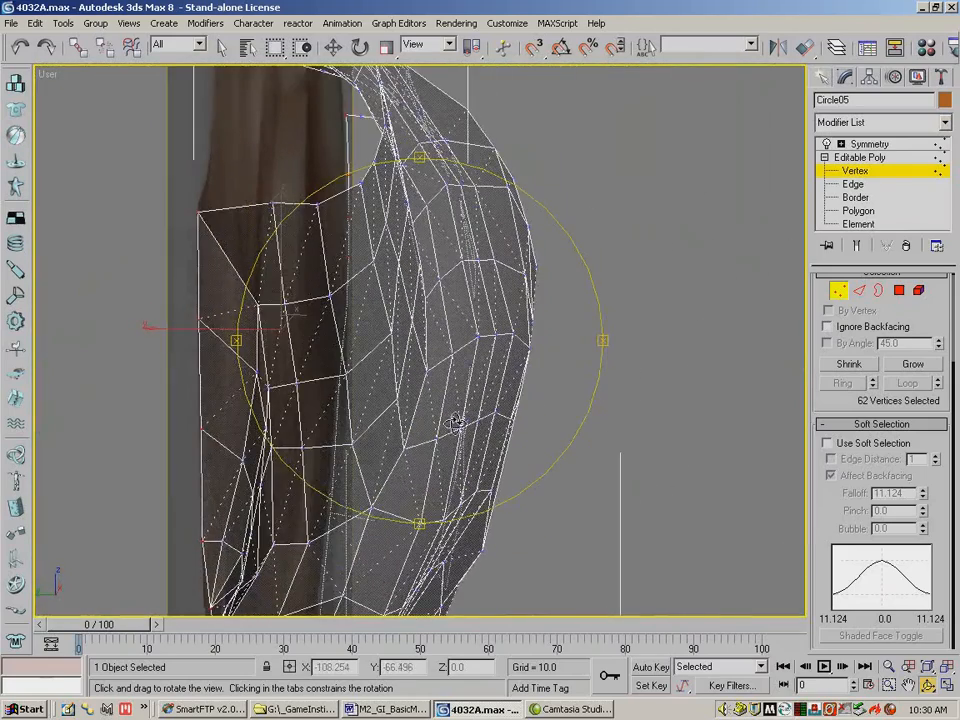
pyautogui.press('l')
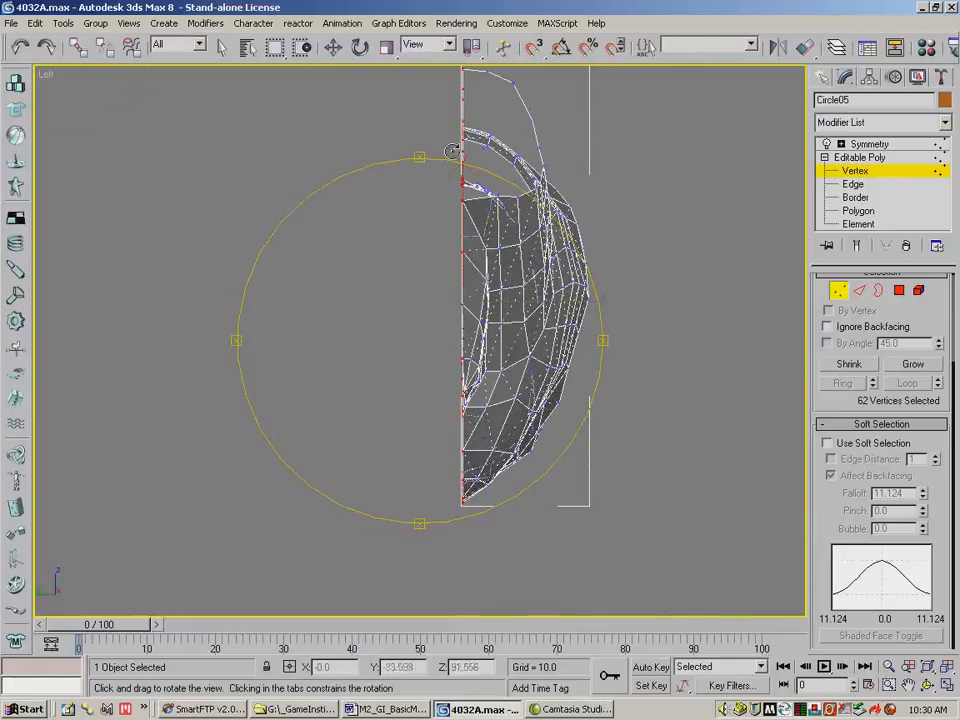
pyautogui.click(387, 48)
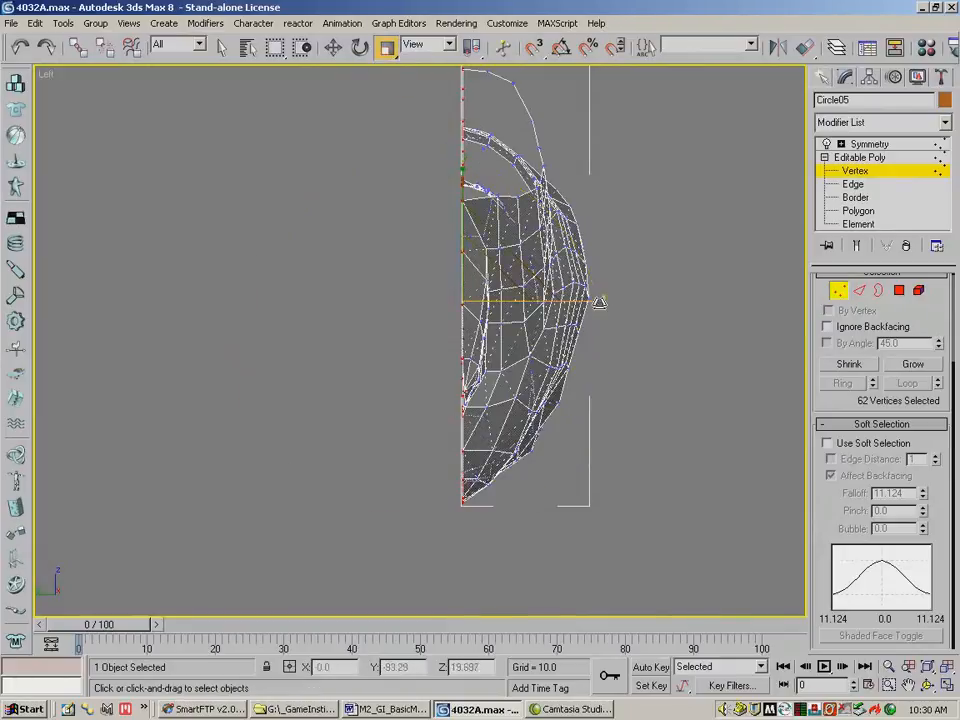
pyautogui.moveTo(599, 302); pyautogui.dragTo(586, 305)
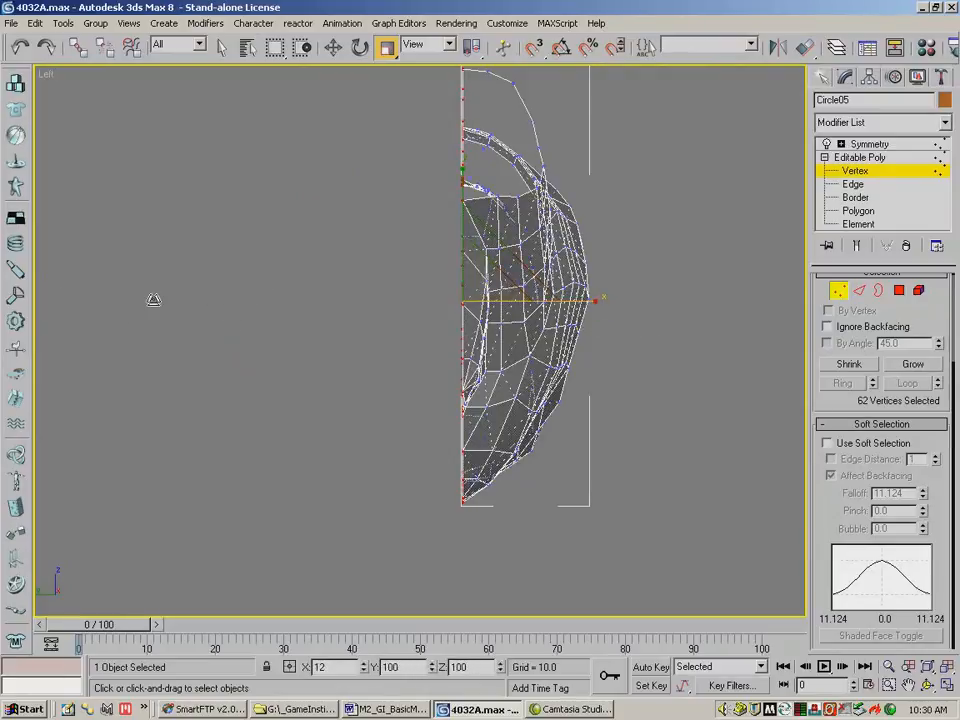
# Leave vertex editing and return to the Symmetry modifier to show the complete mirrored body.
pyautogui.click(840, 292)
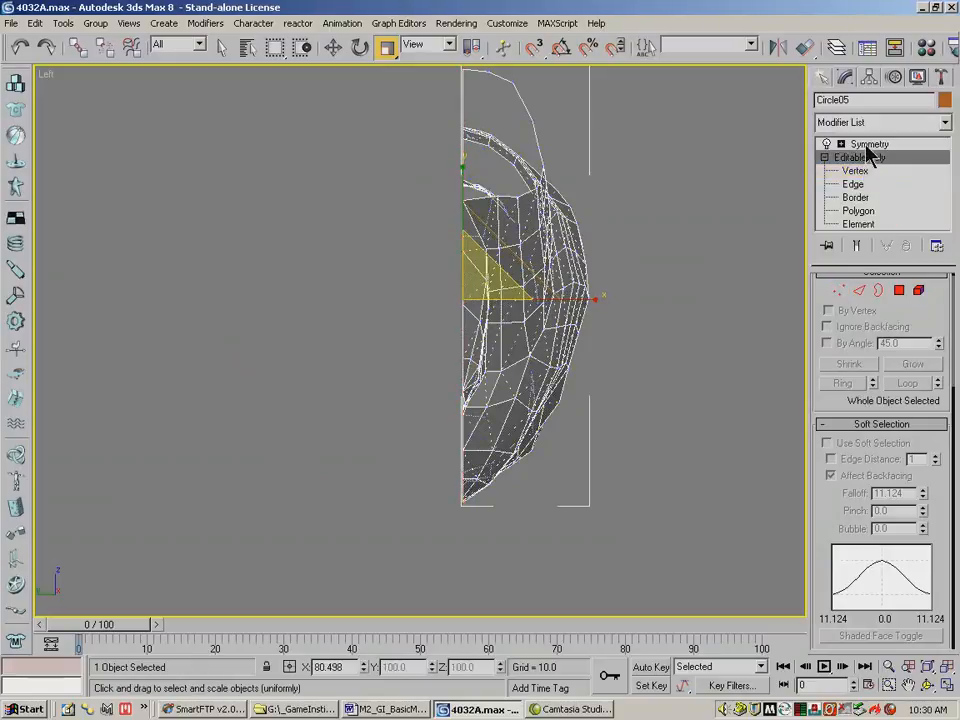
pyautogui.click(867, 146)
pyautogui.click(927, 684)
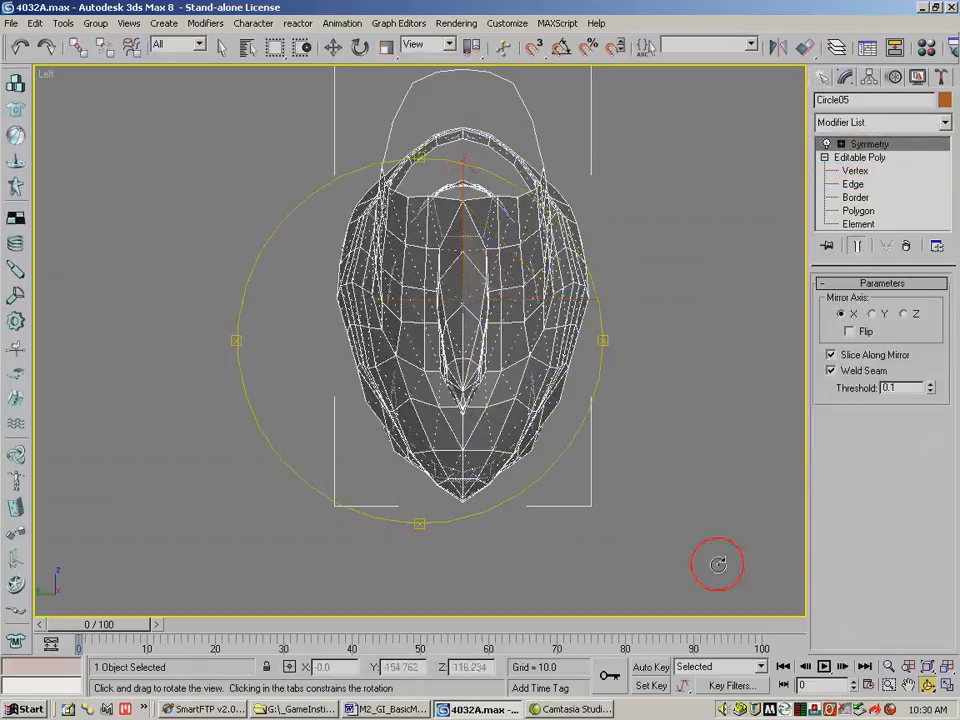
pyautogui.moveTo(450, 318); pyautogui.dragTo(332, 324)
pyautogui.click(333, 48)
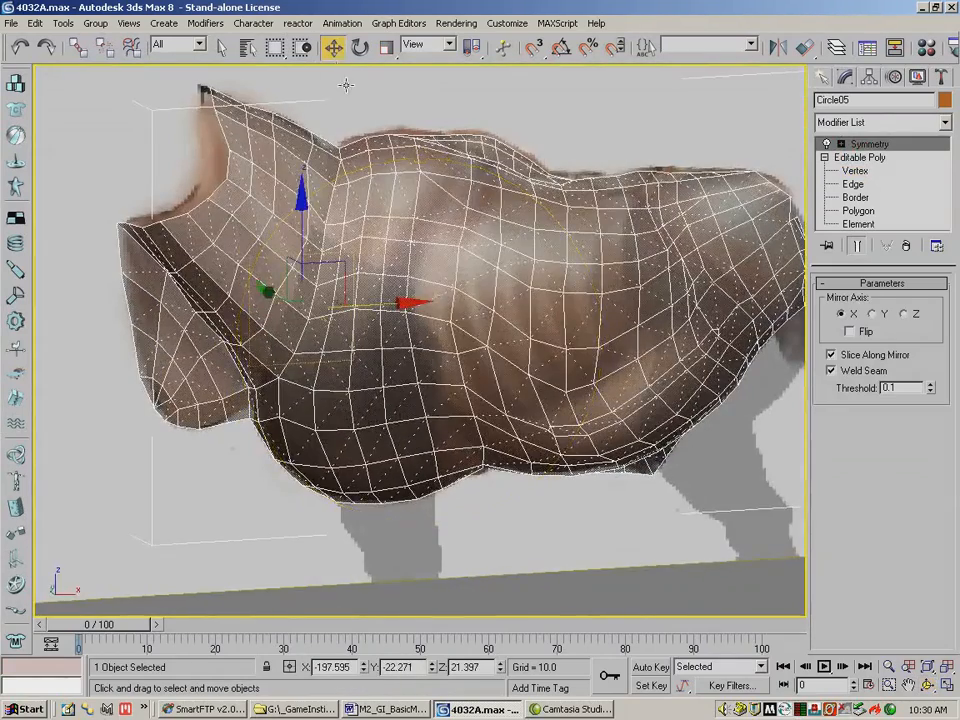
# Hide the reference image plane and reselect the body mesh.
pyautogui.click(349, 86)
pyautogui.rightClick(355, 137)
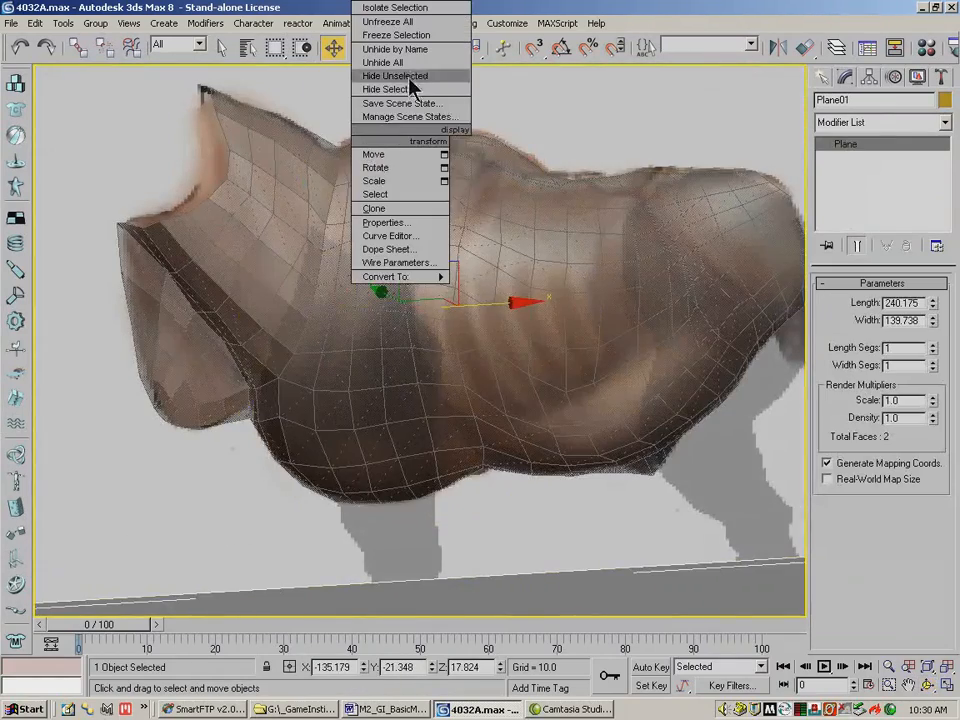
pyautogui.click(395, 89)
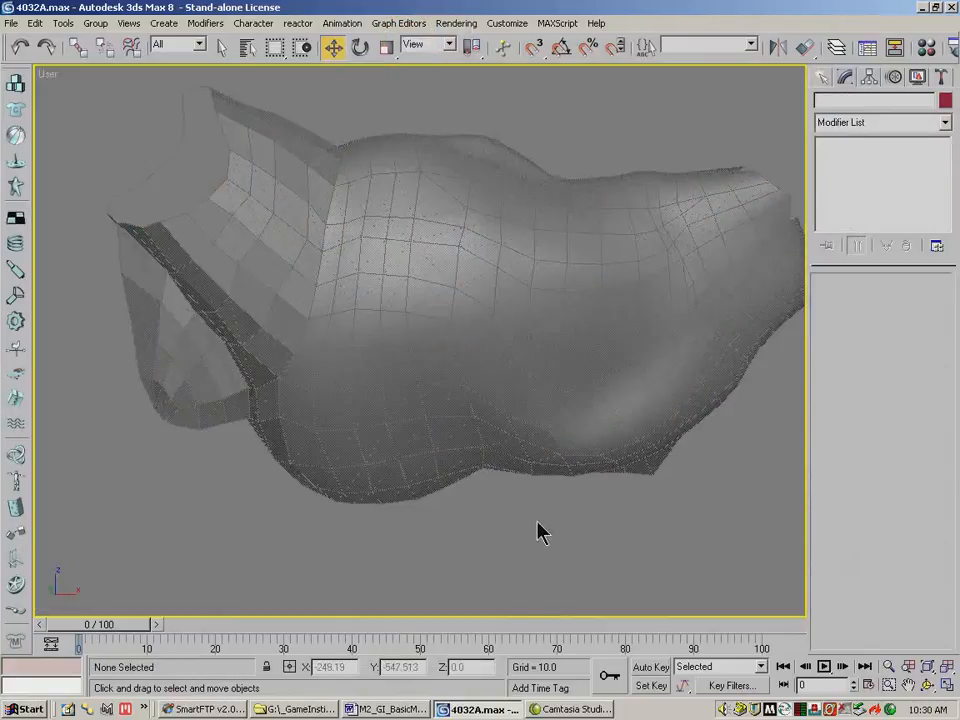
pyautogui.click(476, 281)
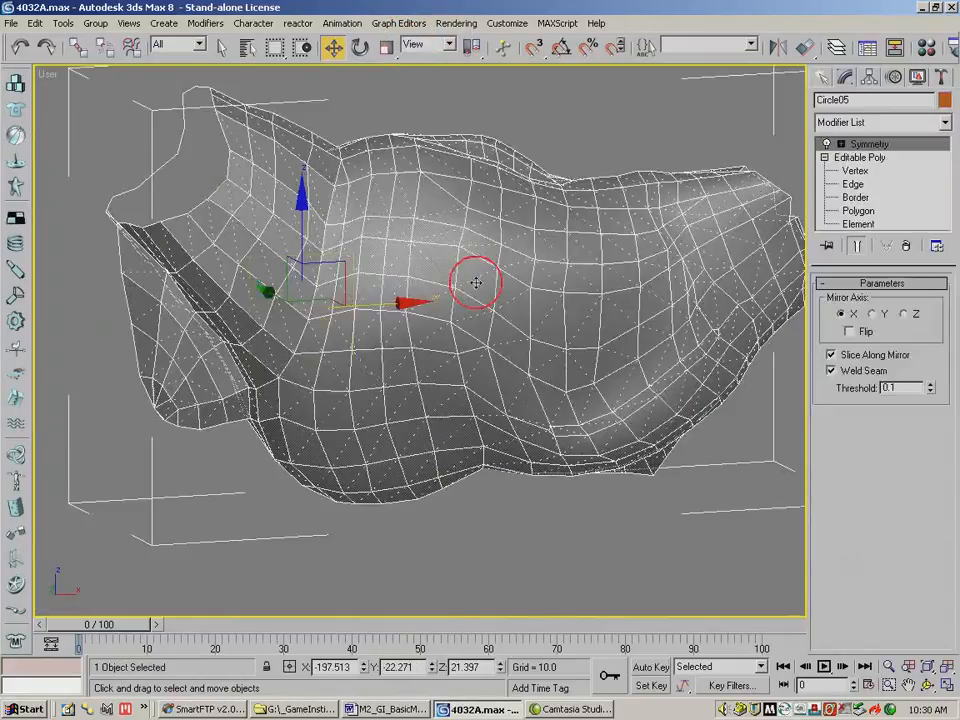
# In the Front view, select all polygons of the body at the Editable Poly's Polygon level.
pyautogui.click(929, 685)
pyautogui.moveTo(392, 358); pyautogui.dragTo(362, 355)
pyautogui.moveTo(375, 331); pyautogui.dragTo(352, 351)
pyautogui.click(948, 667)
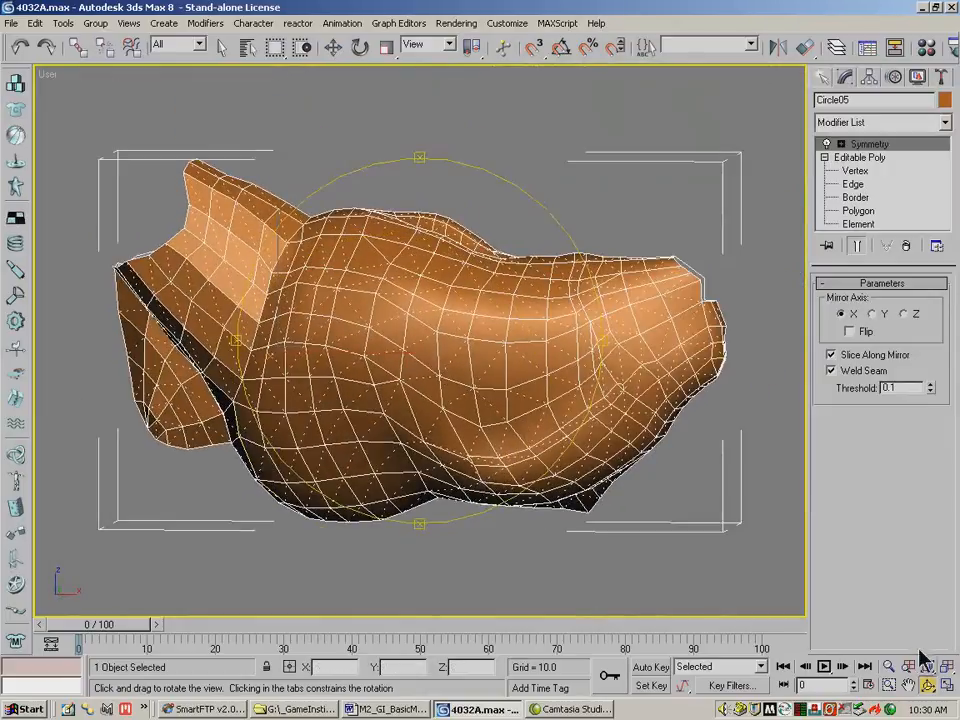
pyautogui.press('f')
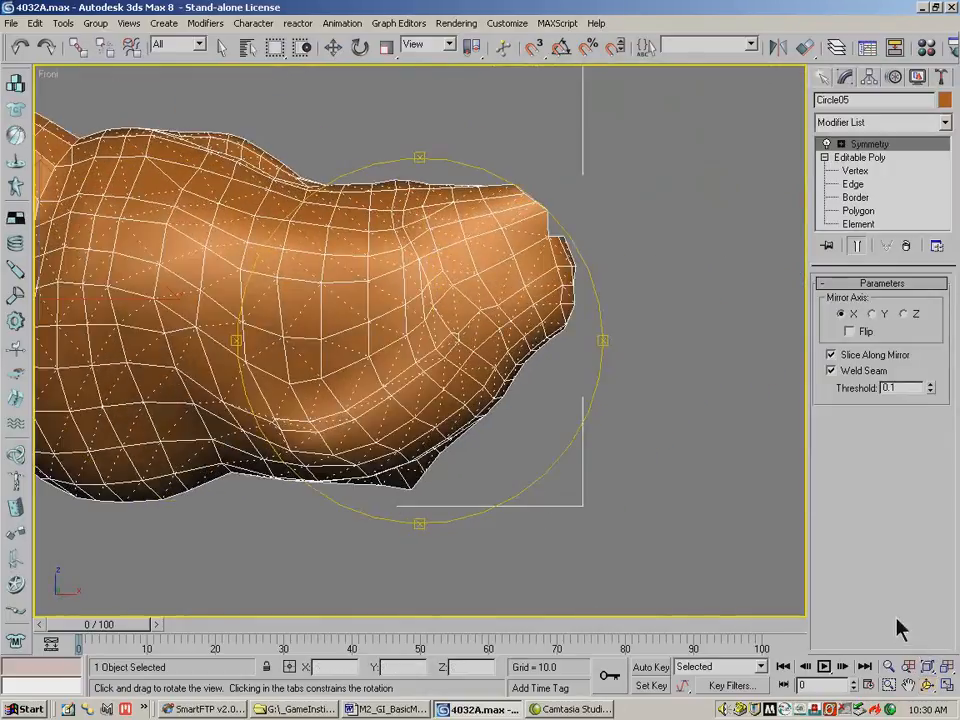
pyautogui.click(925, 668)
pyautogui.click(845, 86)
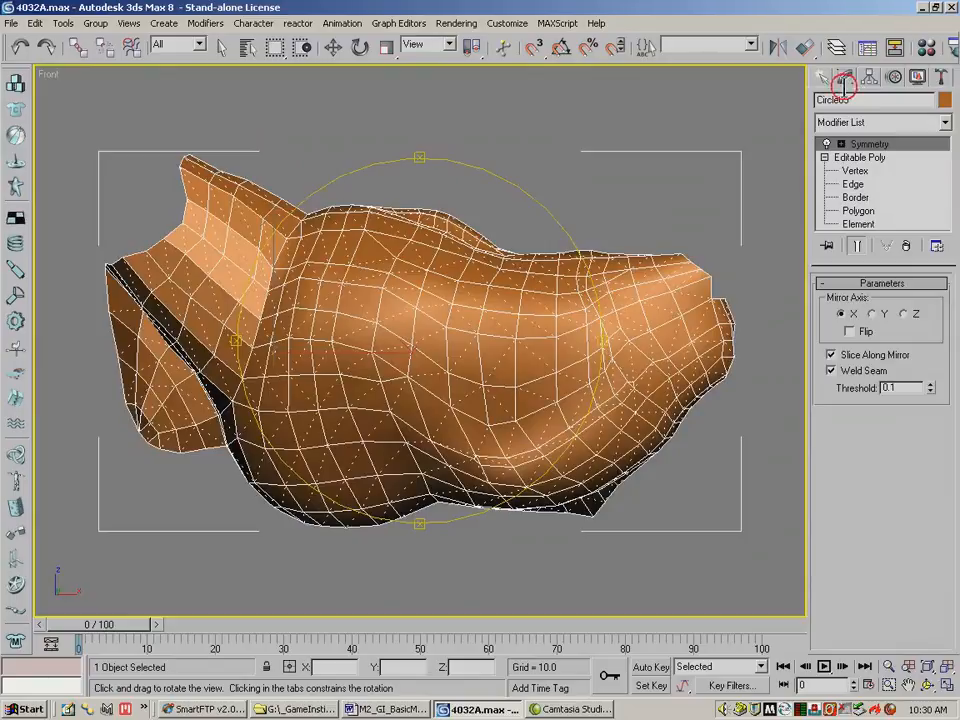
pyautogui.click(862, 159)
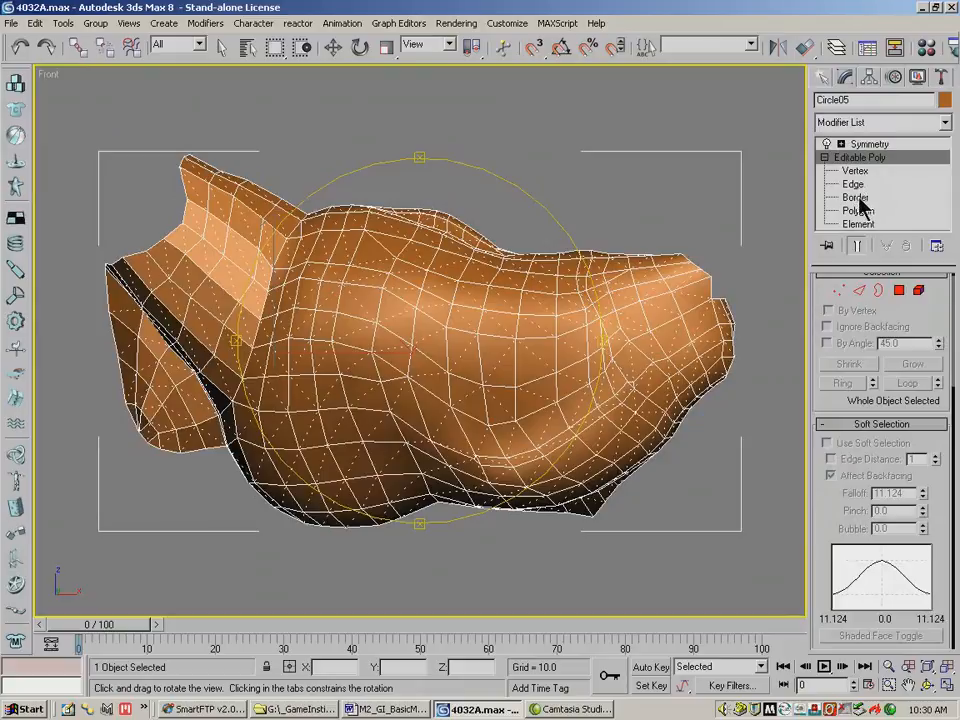
pyautogui.click(858, 210)
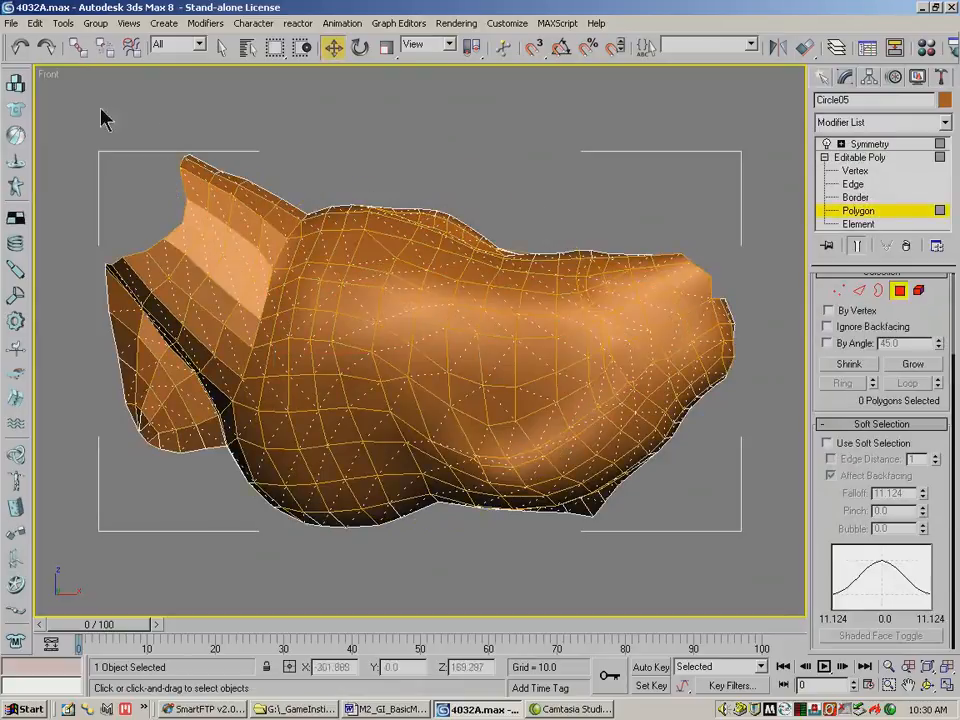
pyautogui.hotkey('ctrl', 'a')
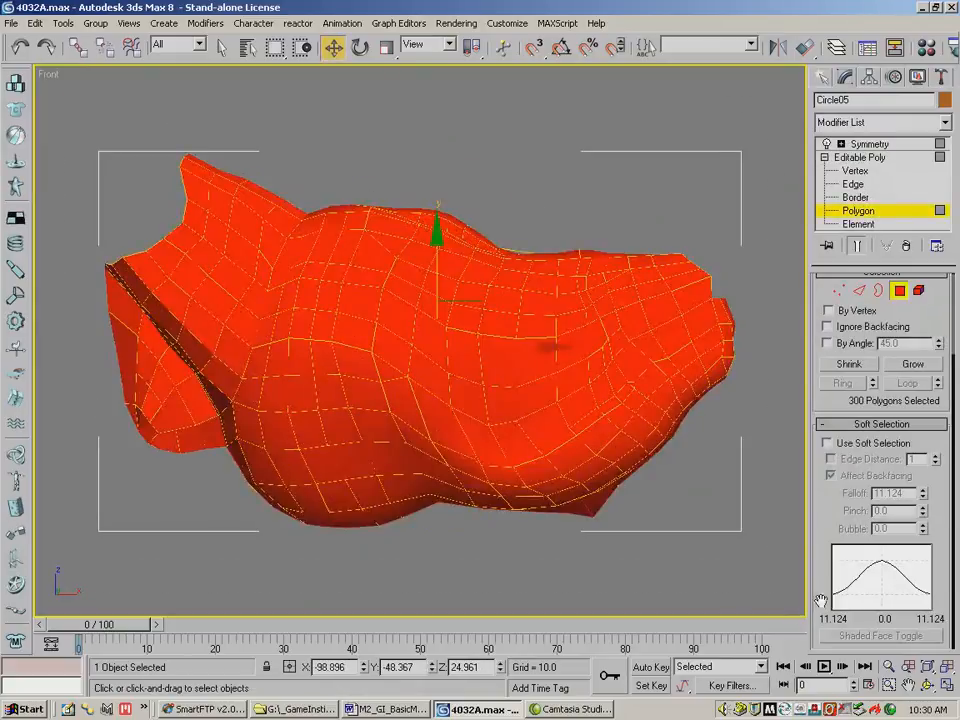
# Assign smoothing group 1 to all the selected body polygons and leave polygon editing.
pyautogui.click(929, 686)
pyautogui.moveTo(572, 334); pyautogui.dragTo(510, 362)
pyautogui.press('f')
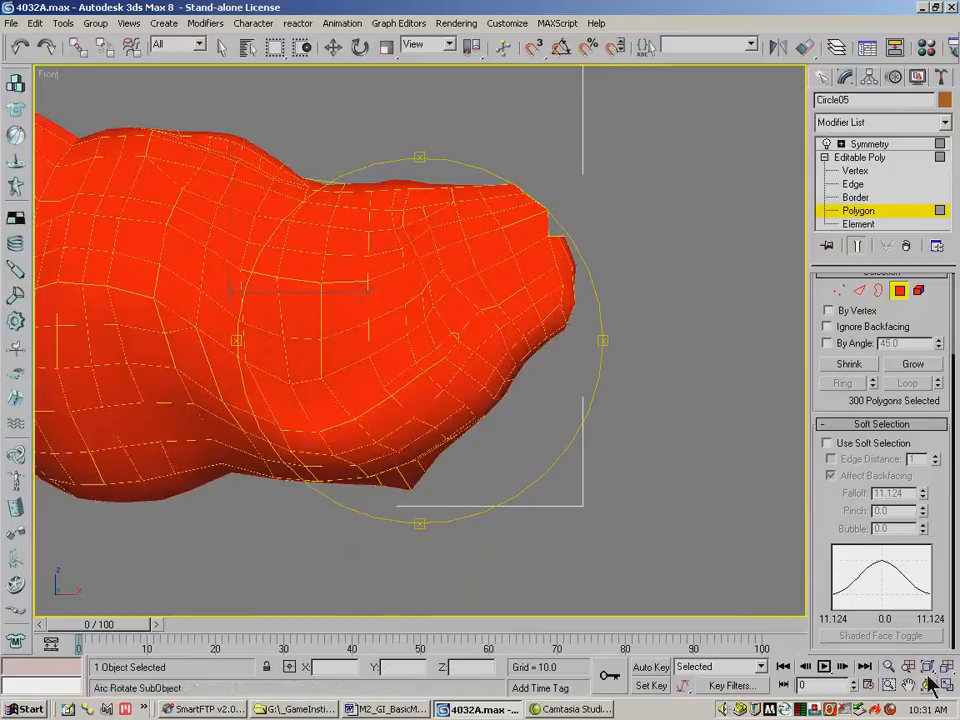
pyautogui.click(928, 667)
pyautogui.scroll(-5, 938, 569)
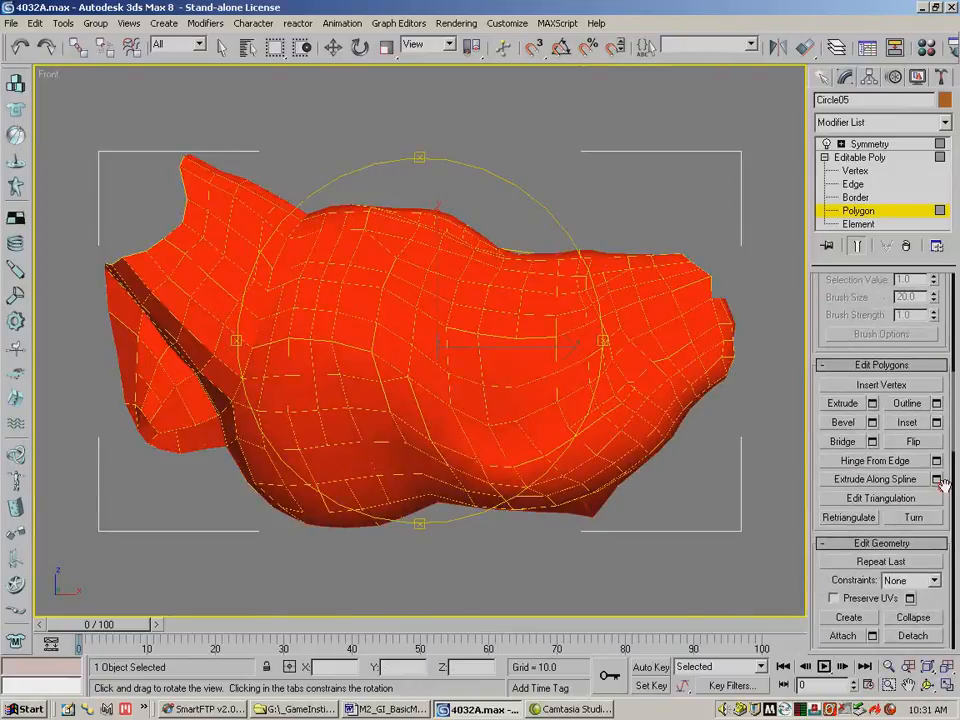
pyautogui.scroll(-6, 942, 484)
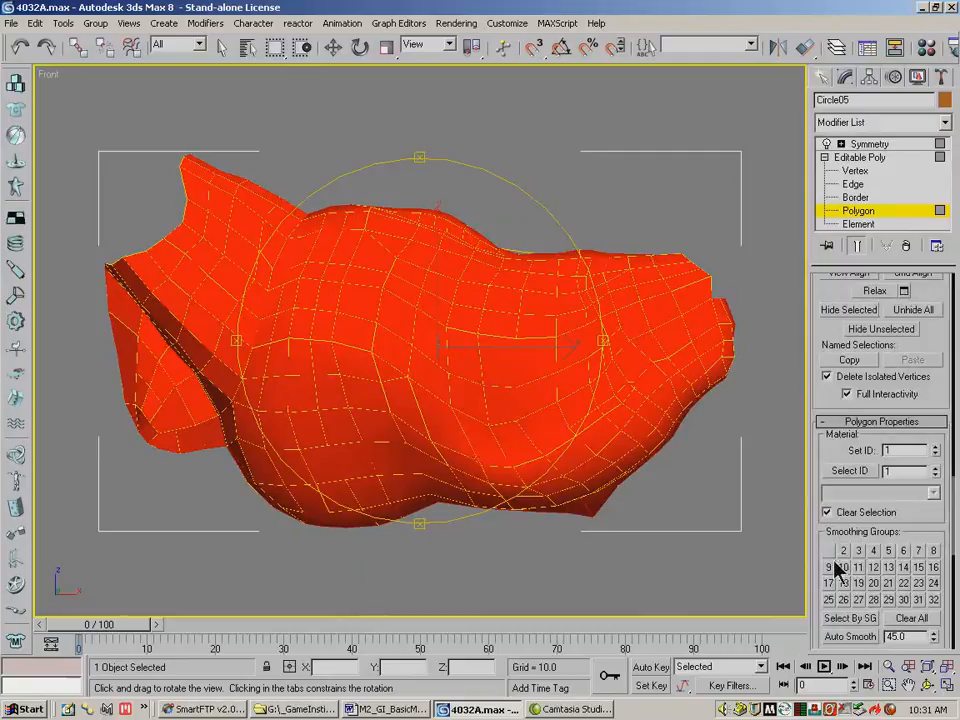
pyautogui.click(828, 550)
pyautogui.click(829, 553)
pyautogui.click(829, 552)
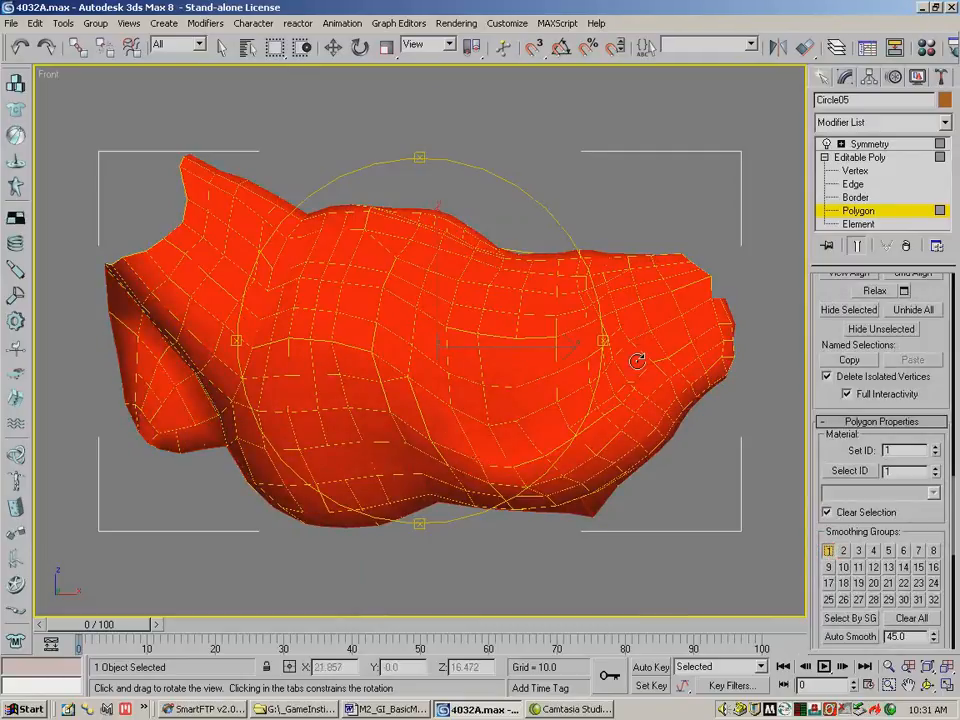
pyautogui.click(867, 213)
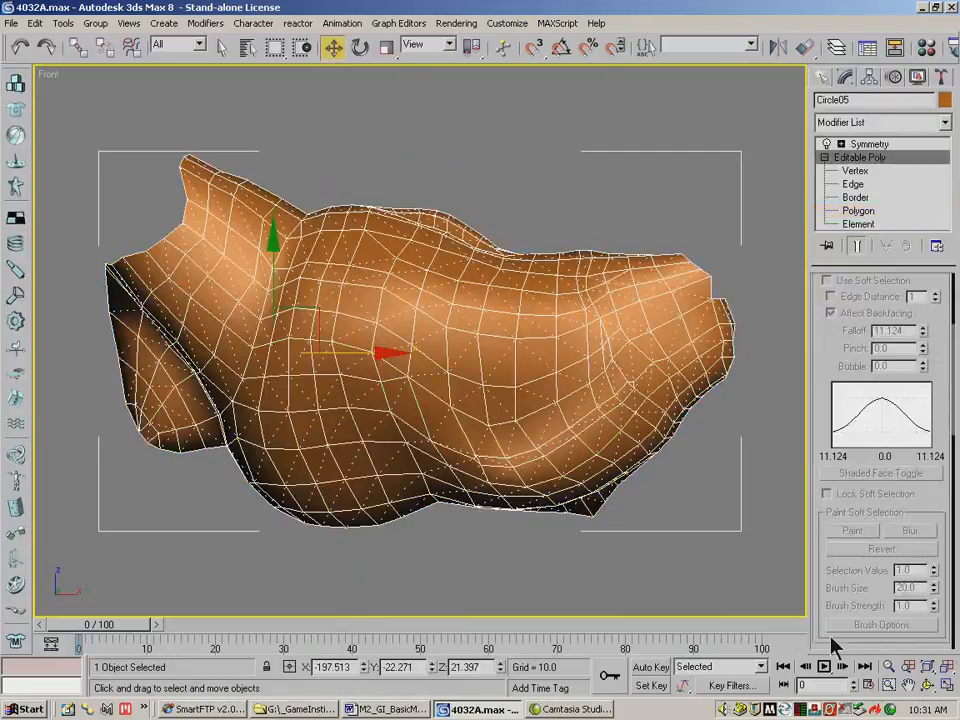
# At Border level, select the body's open border and turn on soft selection with a falloff of 32.482.
pyautogui.hotkey('ctrl', 'r')
pyautogui.moveTo(321, 347); pyautogui.dragTo(574, 342)
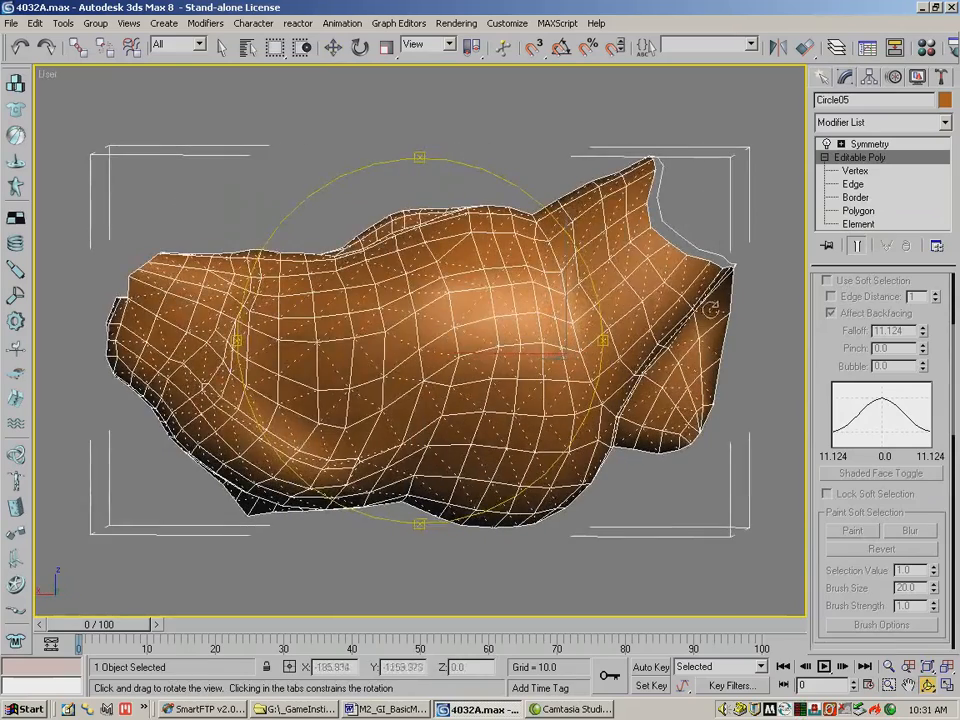
pyautogui.moveTo(679, 393); pyautogui.dragTo(190, 353)
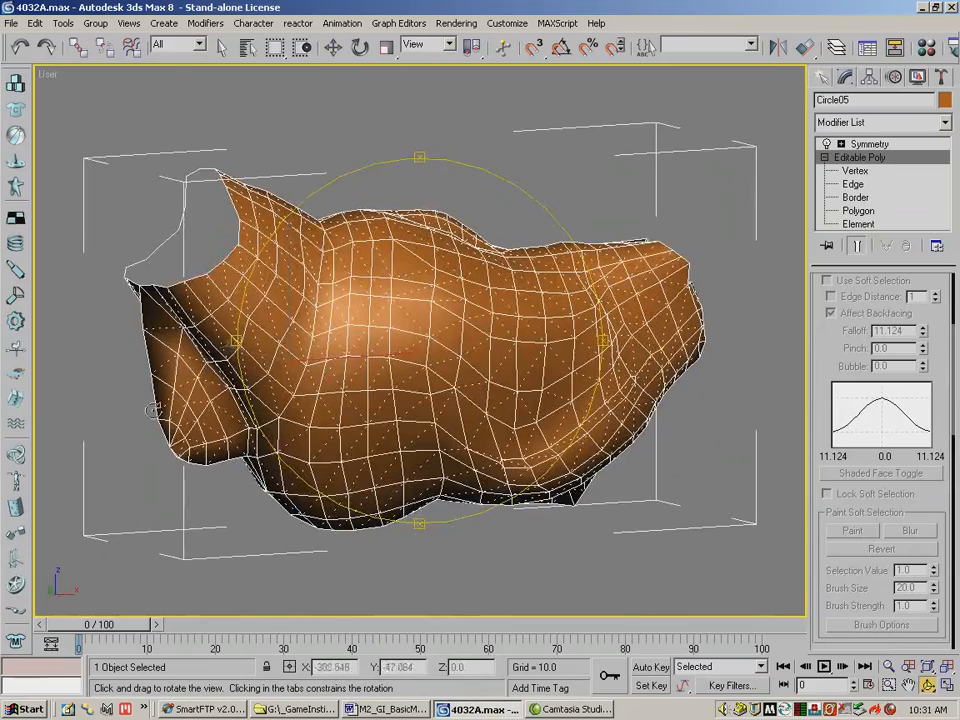
pyautogui.moveTo(259, 443); pyautogui.dragTo(377, 330)
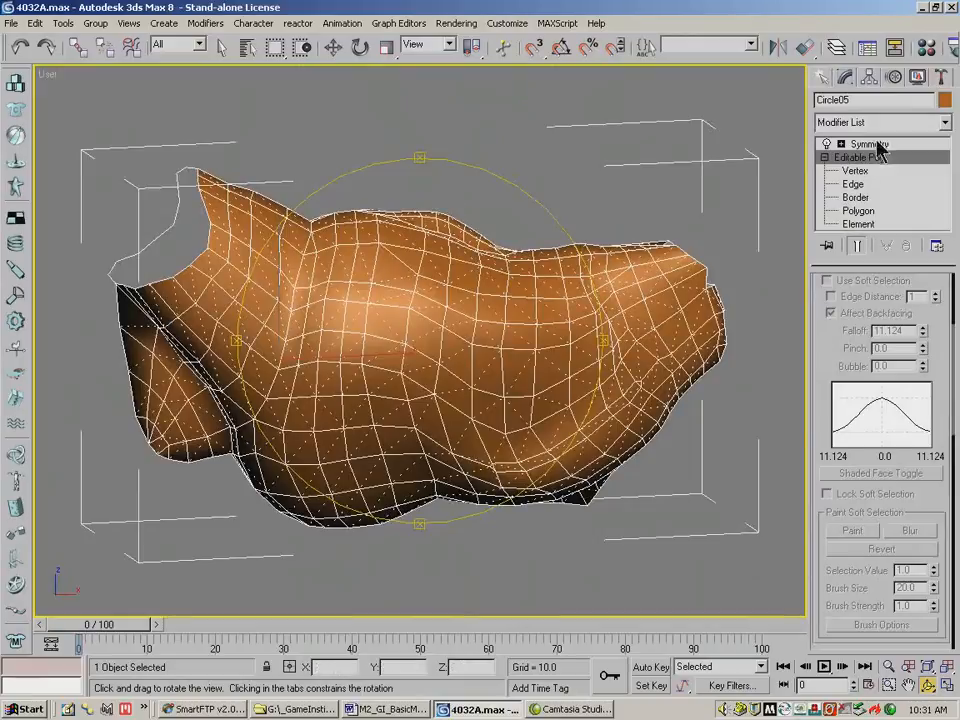
pyautogui.click(856, 198)
pyautogui.press('w')
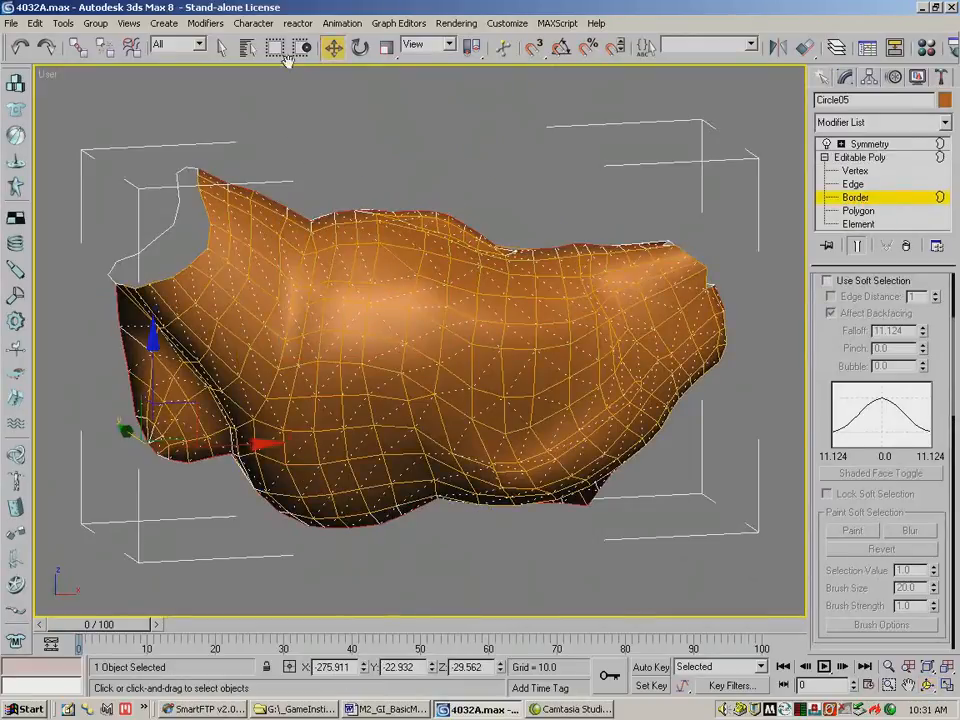
pyautogui.click(195, 185)
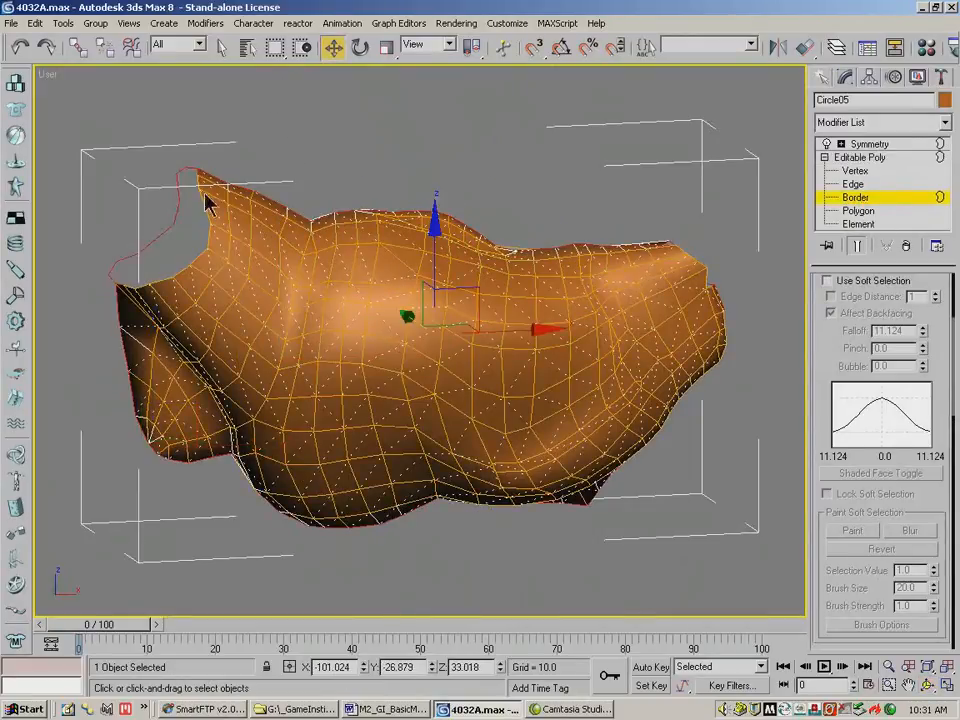
pyautogui.moveTo(826, 372)
pyautogui.mouseDown()
pyautogui.moveTo(826, 415)
pyautogui.moveTo(836, 360)
pyautogui.mouseUp()
pyautogui.click(827, 324)
pyautogui.moveTo(923, 318); pyautogui.dragTo(923, 290)
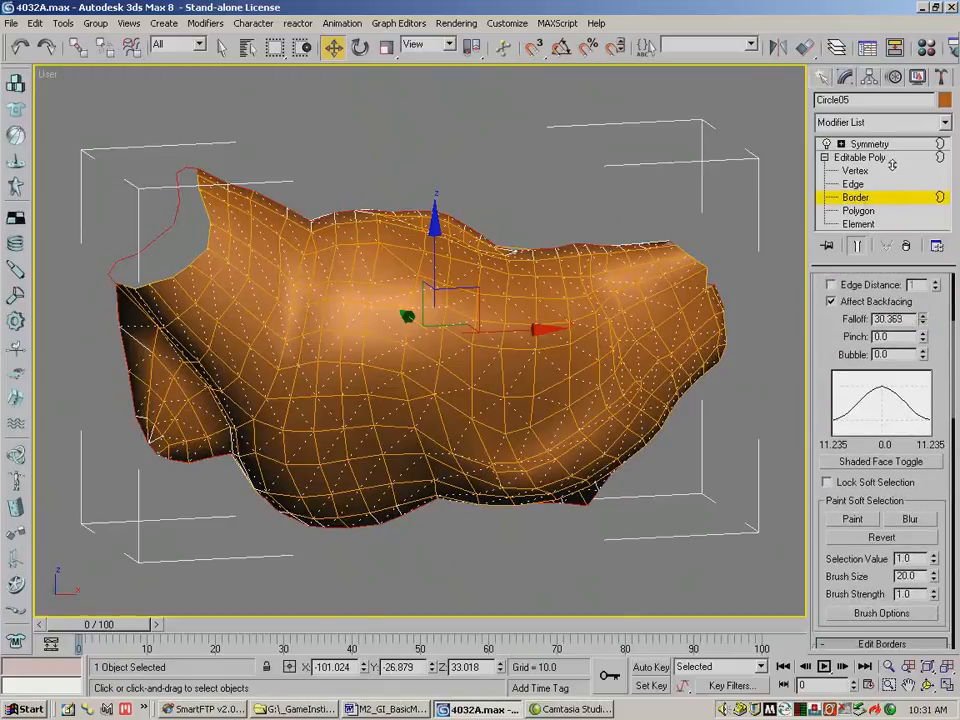
# Try to scale the open border along Y with soft selection, and undo the scaling.
pyautogui.click(386, 47)
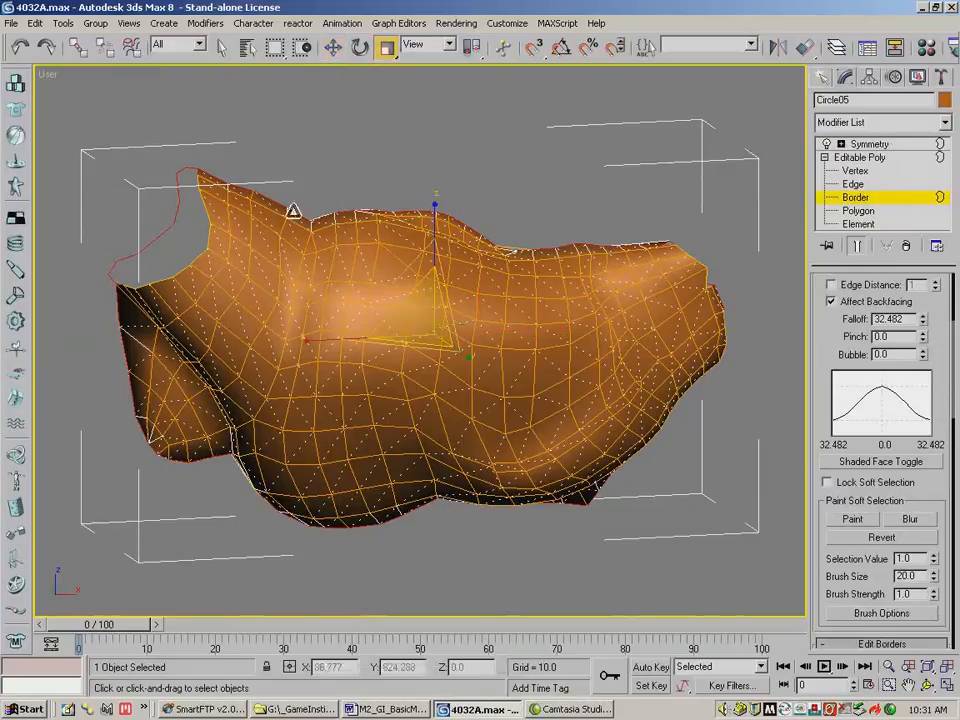
pyautogui.moveTo(468, 358); pyautogui.dragTo(467, 359)
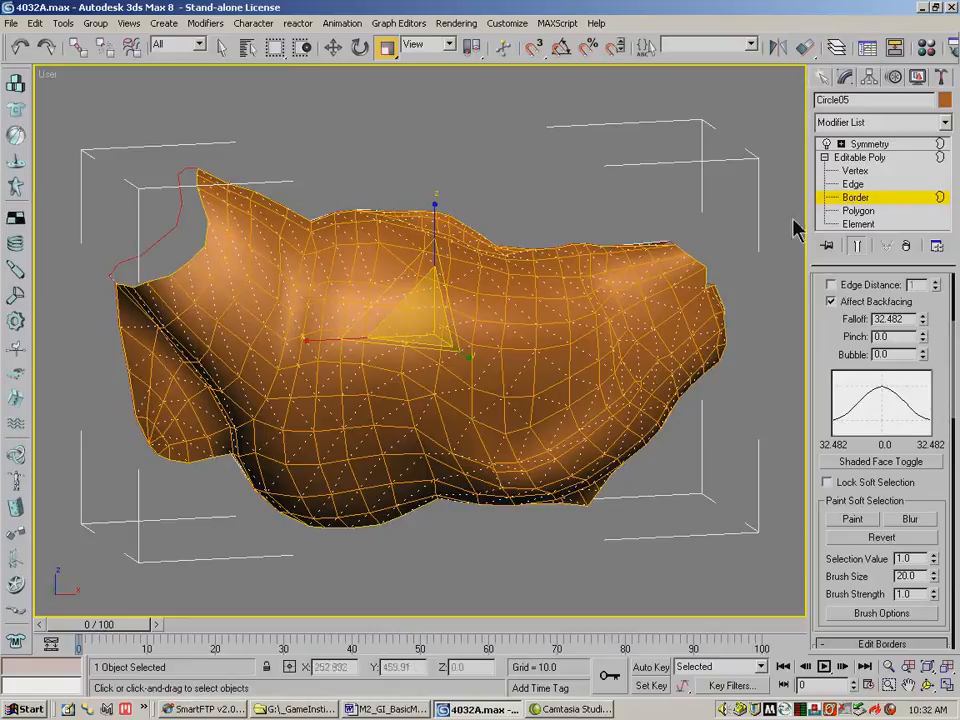
pyautogui.click(20, 48)
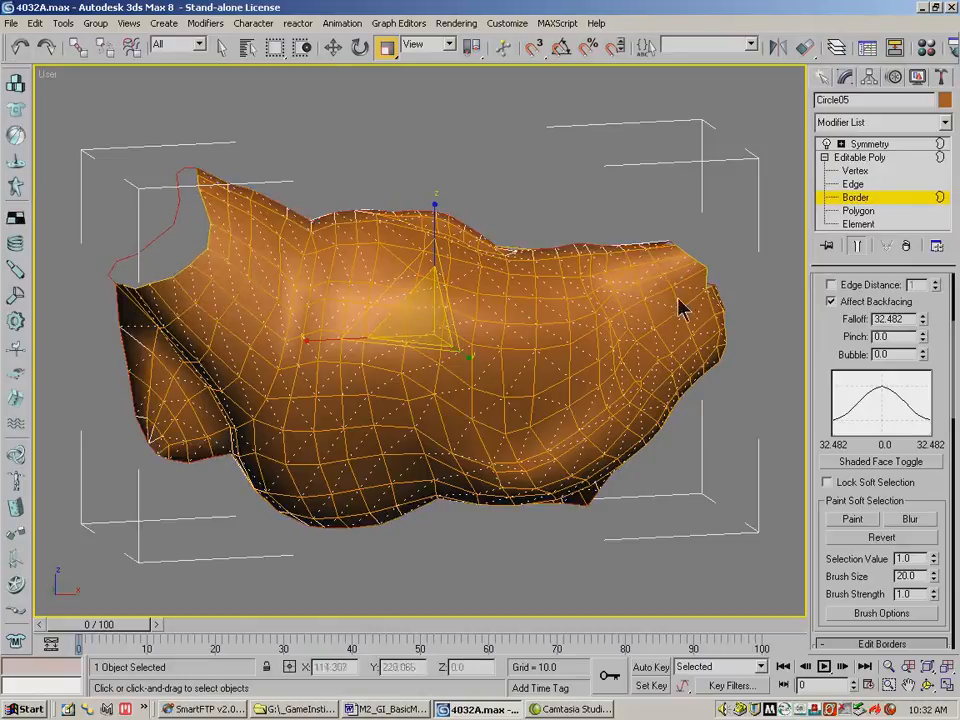
# At Edge level, select the ten edges around the neck opening.
pyautogui.click(856, 186)
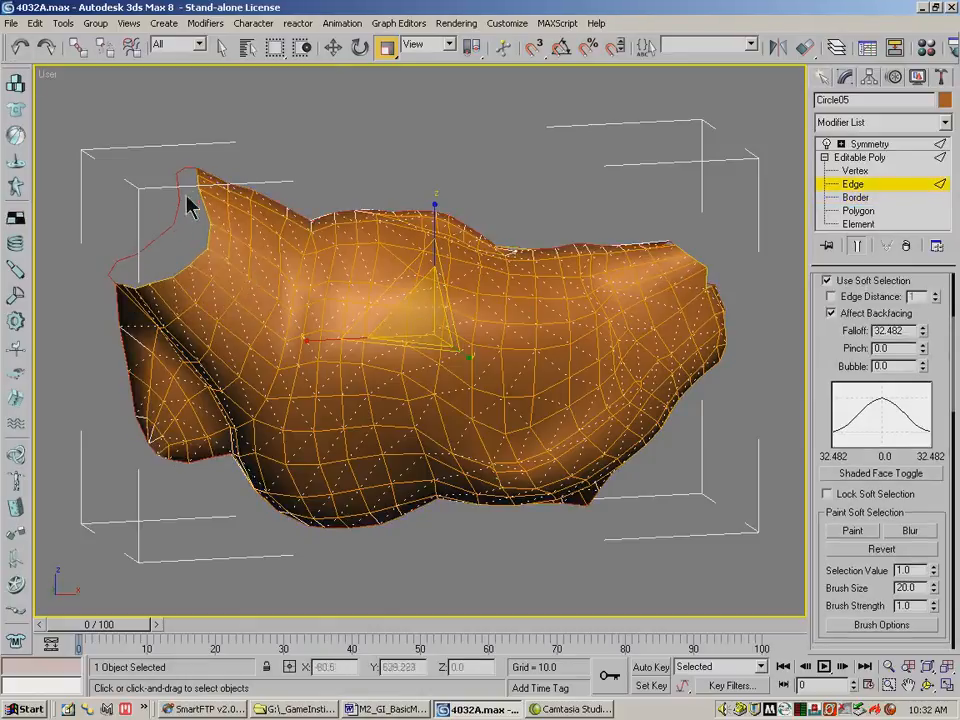
pyautogui.click(333, 47)
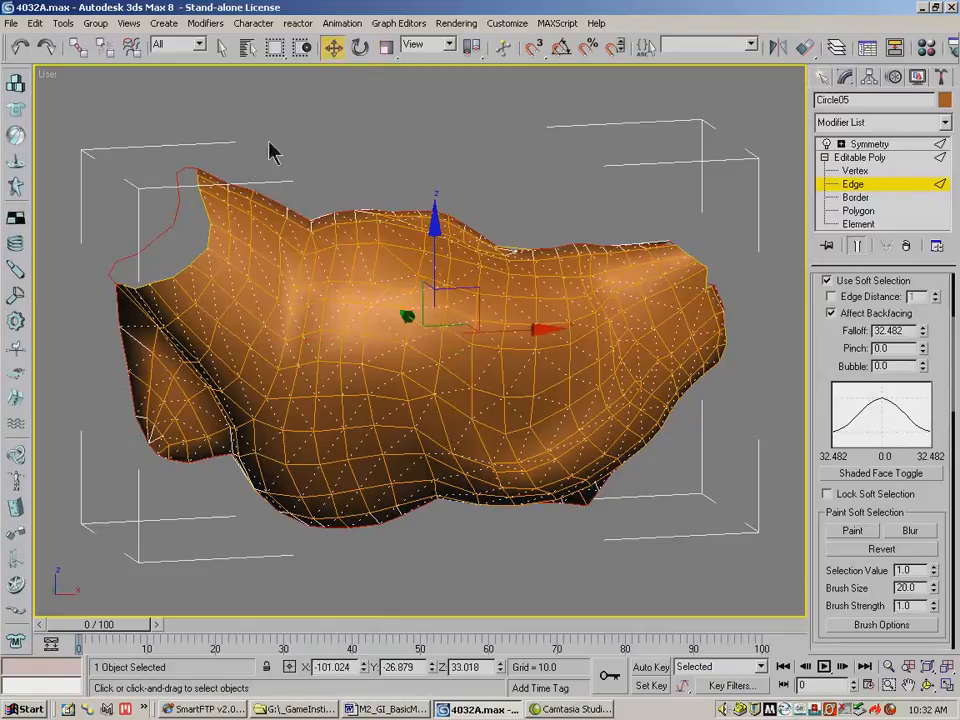
pyautogui.click(197, 189)
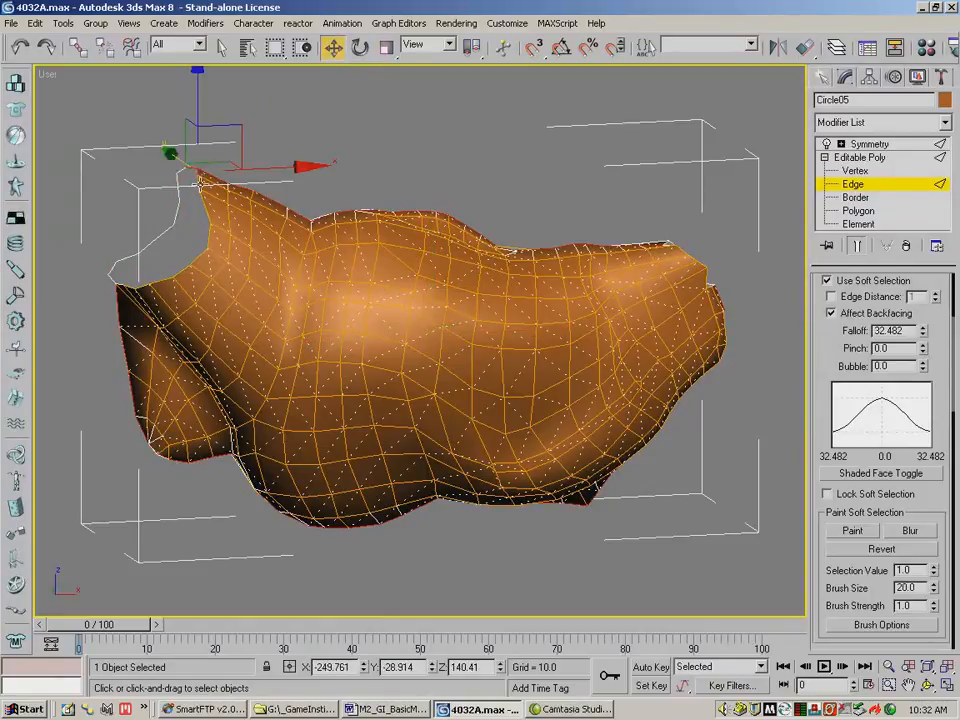
pyautogui.click(200, 185)
pyautogui.click(202, 186)
pyautogui.hotkey('ctrl', 'r')
pyautogui.moveTo(302, 300); pyautogui.dragTo(332, 316)
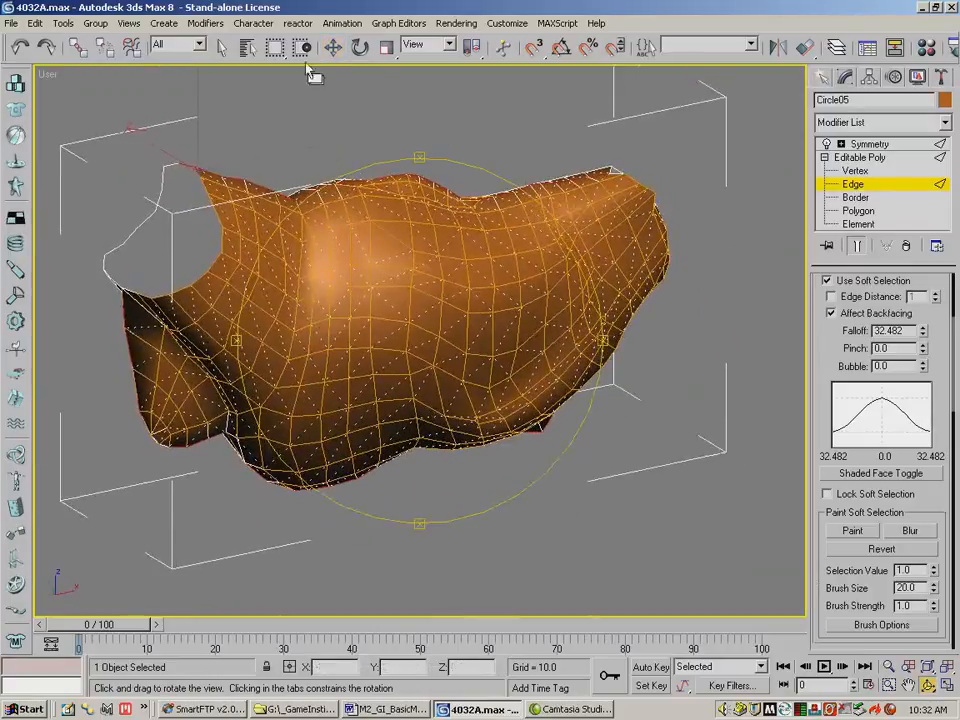
pyautogui.click(332, 54)
pyautogui.moveTo(202, 188); pyautogui.dragTo(130, 291)
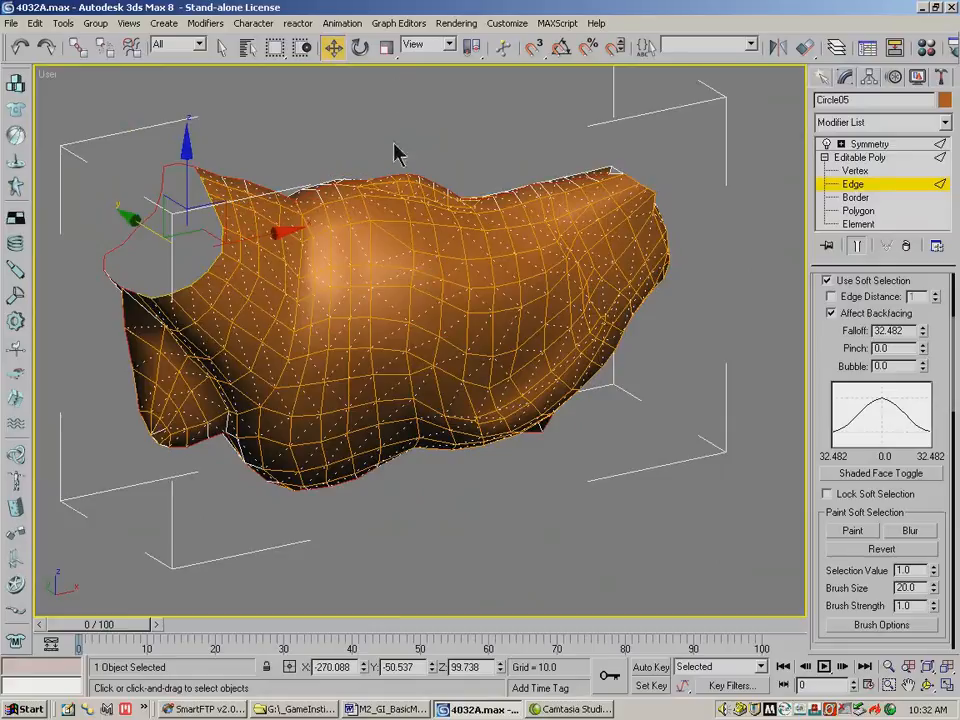
# Set the soft selection falloff to 39.953 and scale the neck opening edges down slightly along Y.
pyautogui.press('r')
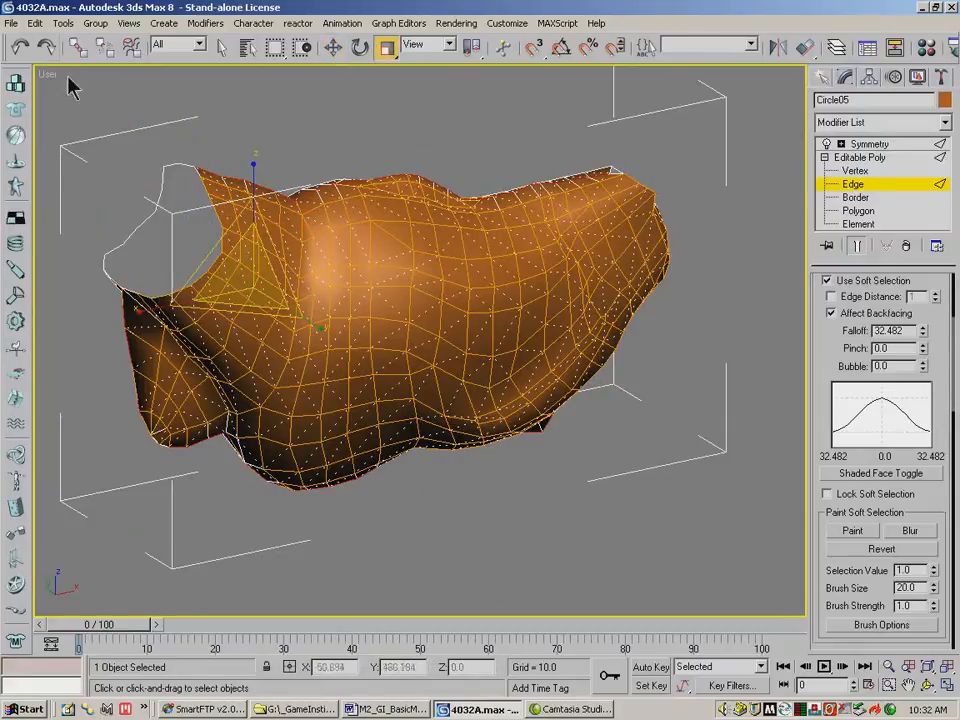
pyautogui.click(291, 225)
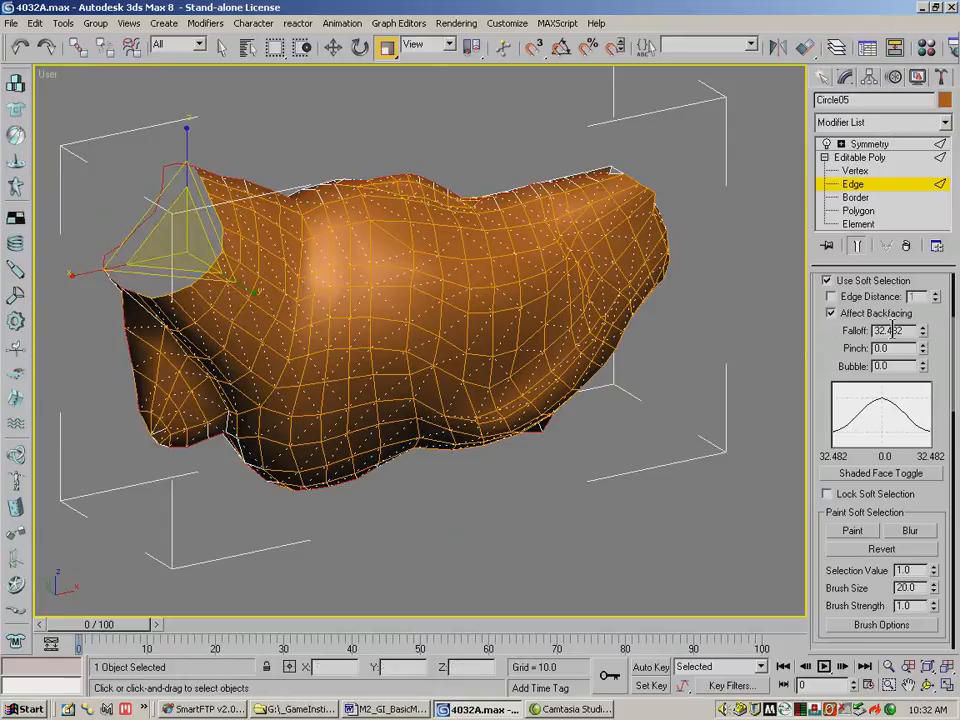
pyautogui.moveTo(925, 333); pyautogui.dragTo(903, 211)
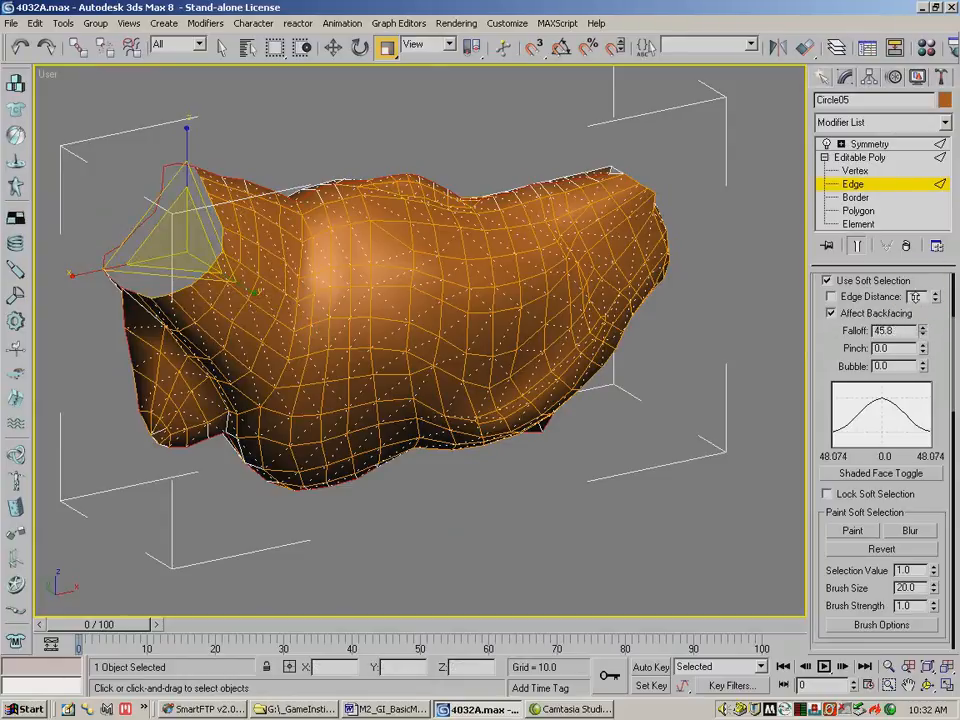
pyautogui.moveTo(253, 296); pyautogui.dragTo(251, 300)
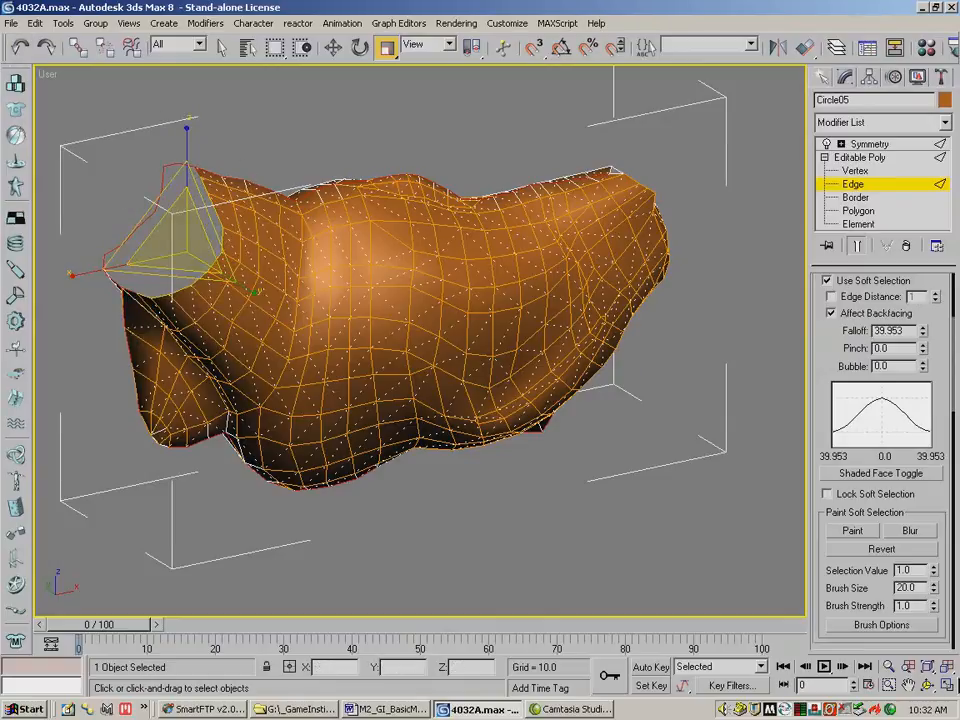
pyautogui.click(928, 687)
pyautogui.moveTo(222, 341); pyautogui.dragTo(211, 197)
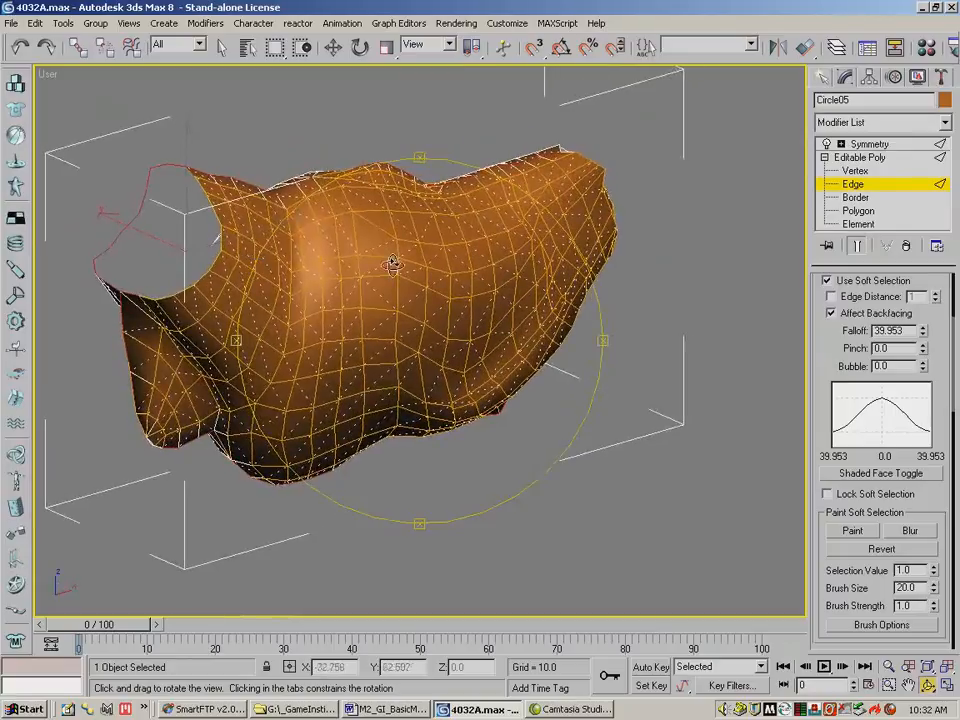
pyautogui.moveTo(457, 211); pyautogui.dragTo(480, 161)
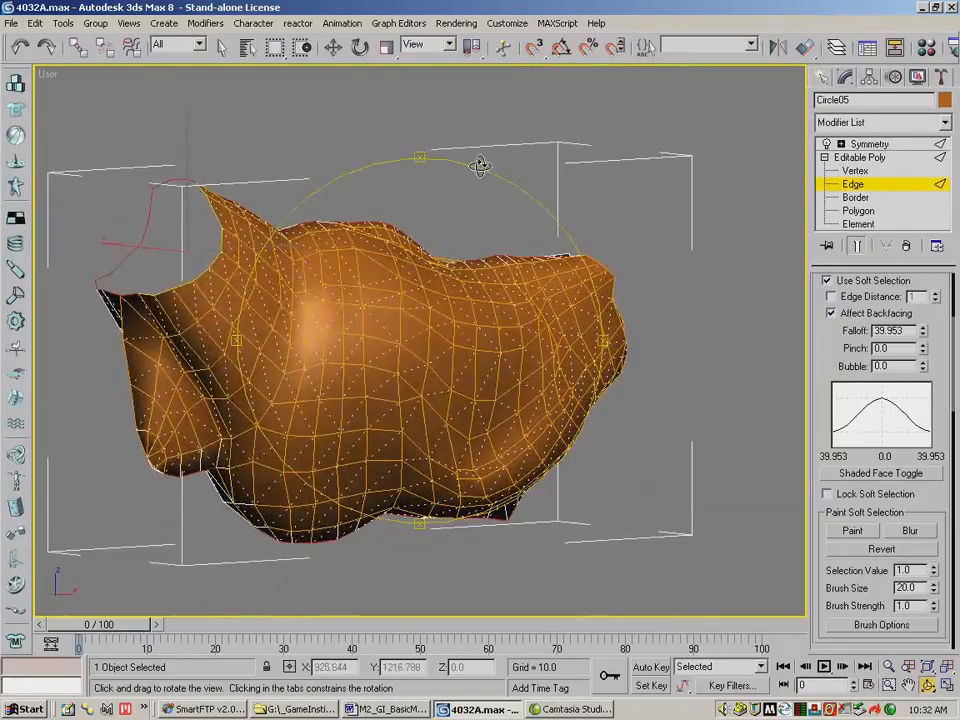
pyautogui.moveTo(436, 233)
pyautogui.mouseDown()
pyautogui.moveTo(516, 234)
pyautogui.moveTo(438, 238)
pyautogui.mouseUp()
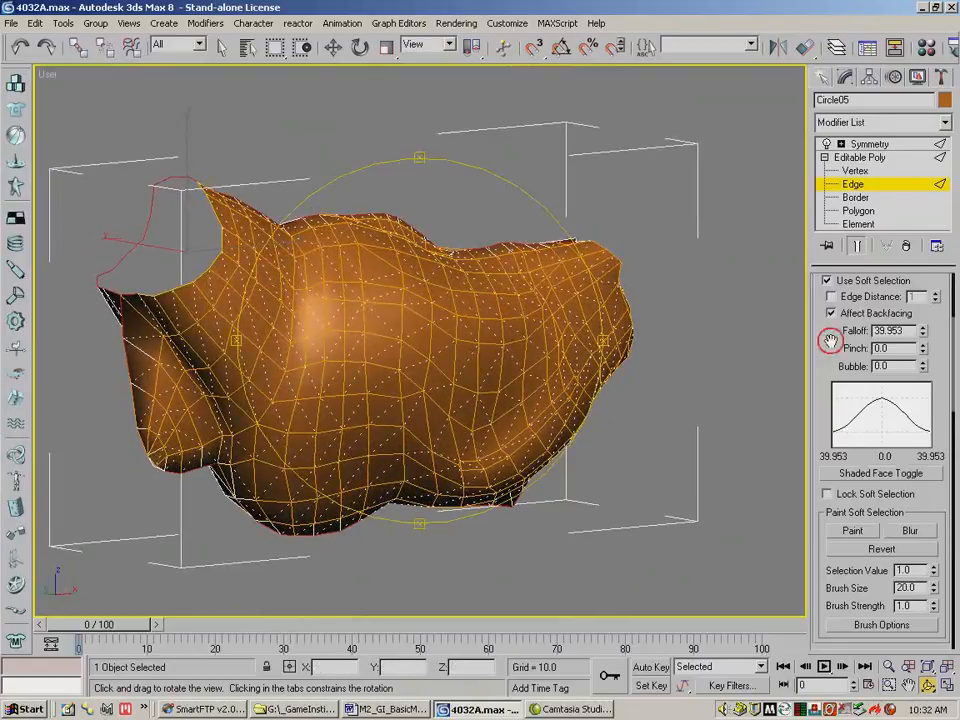
pyautogui.moveTo(830, 341); pyautogui.dragTo(886, 406)
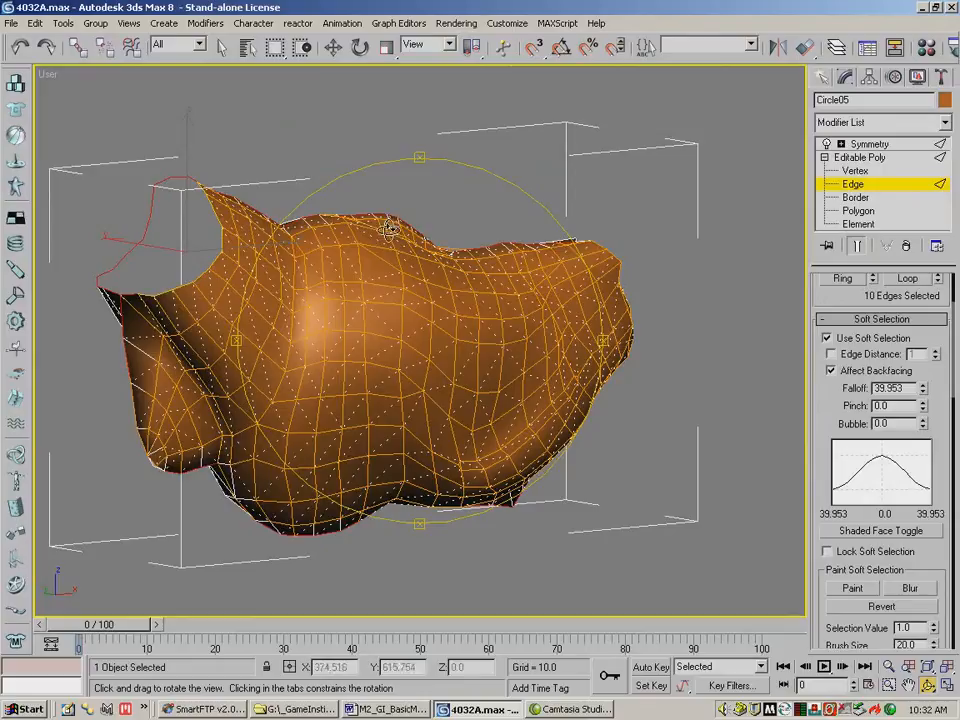
pyautogui.click(384, 47)
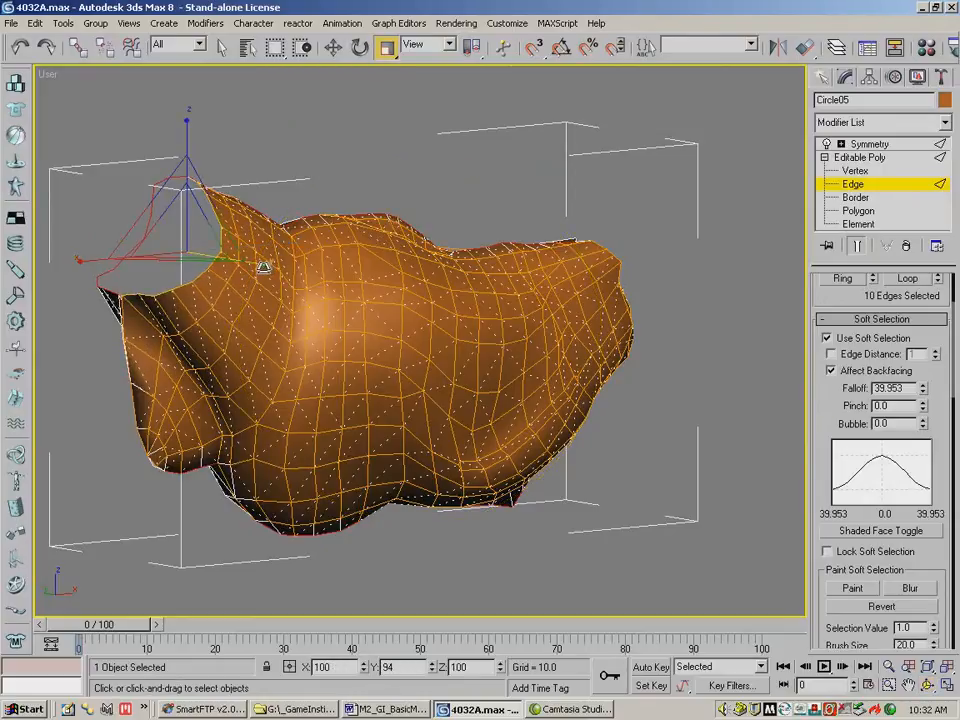
pyautogui.moveTo(258, 268)
pyautogui.mouseDown()
pyautogui.moveTo(270, 270)
pyautogui.moveTo(254, 271)
pyautogui.mouseUp()
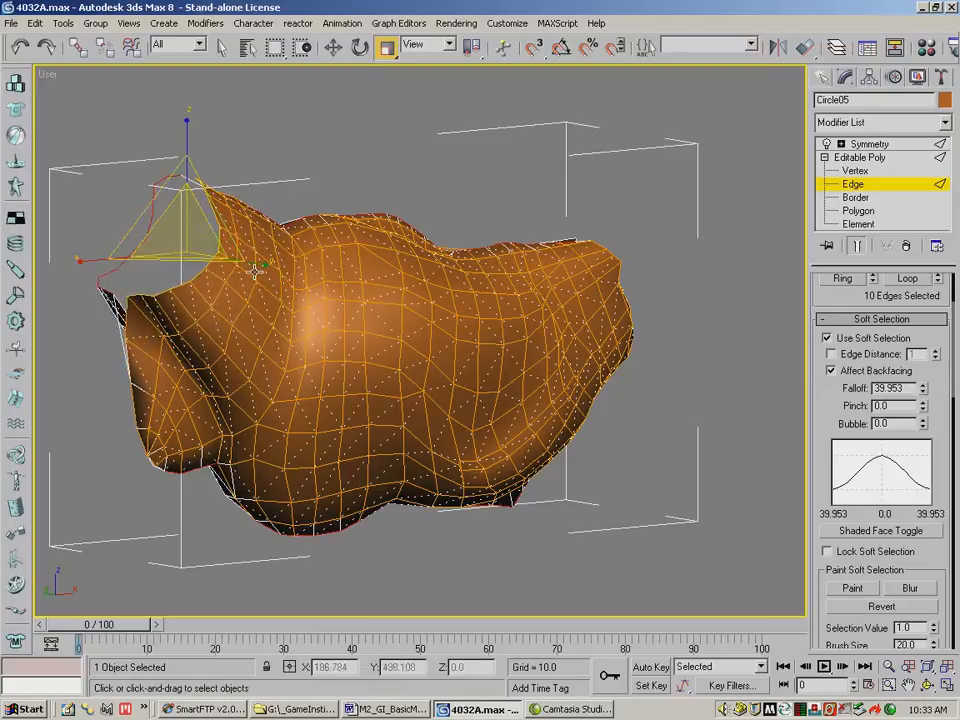
# At Vertex level, turn off soft selection and move the displaced throat vertices along Y back to the centre seam.
pyautogui.click(888, 667)
pyautogui.moveTo(330, 360); pyautogui.dragTo(242, 278)
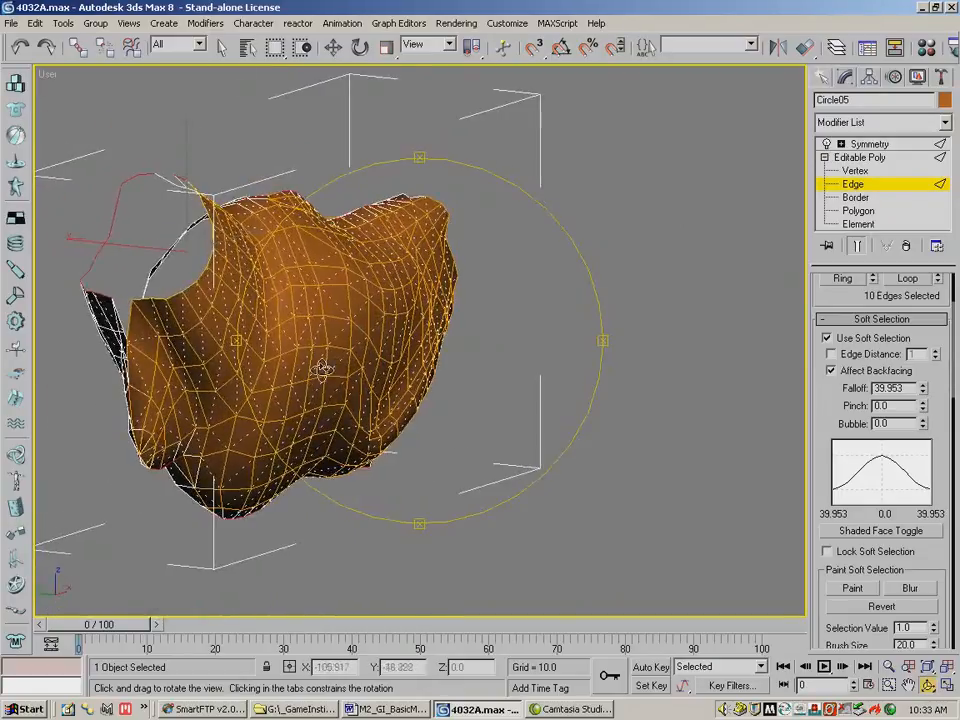
pyautogui.click(856, 171)
pyautogui.click(827, 339)
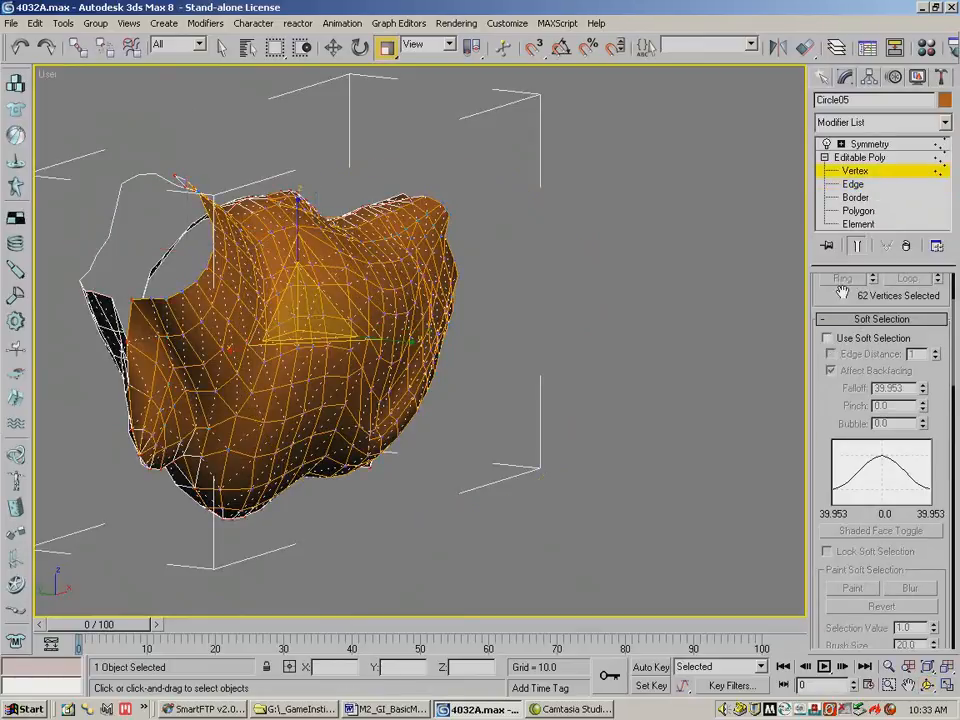
pyautogui.moveTo(866, 460); pyautogui.dragTo(866, 575)
pyautogui.click(333, 47)
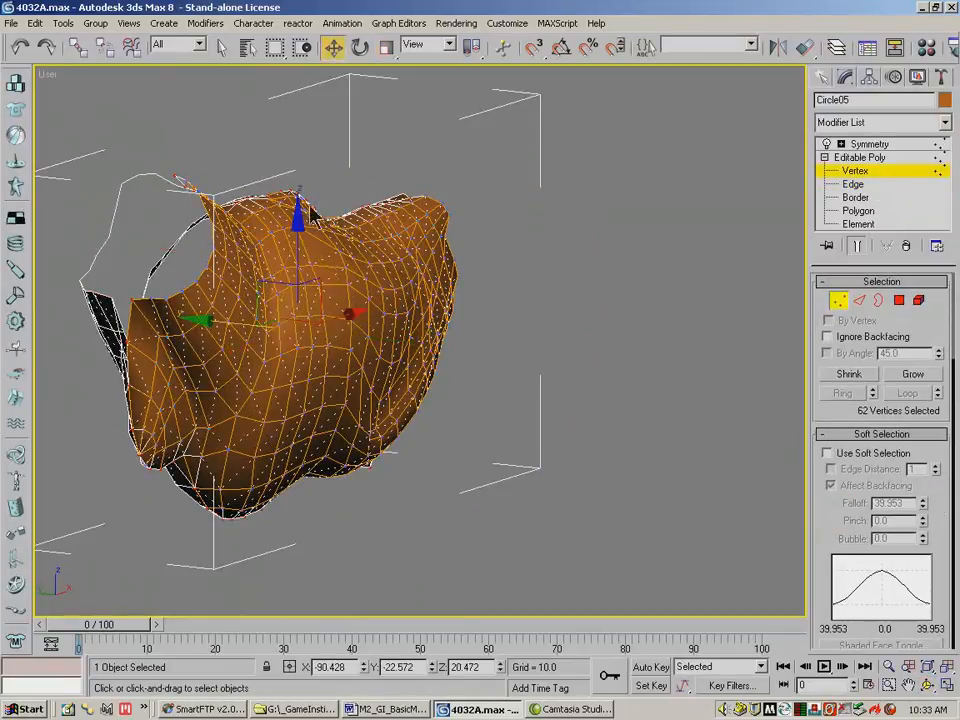
pyautogui.click(128, 341)
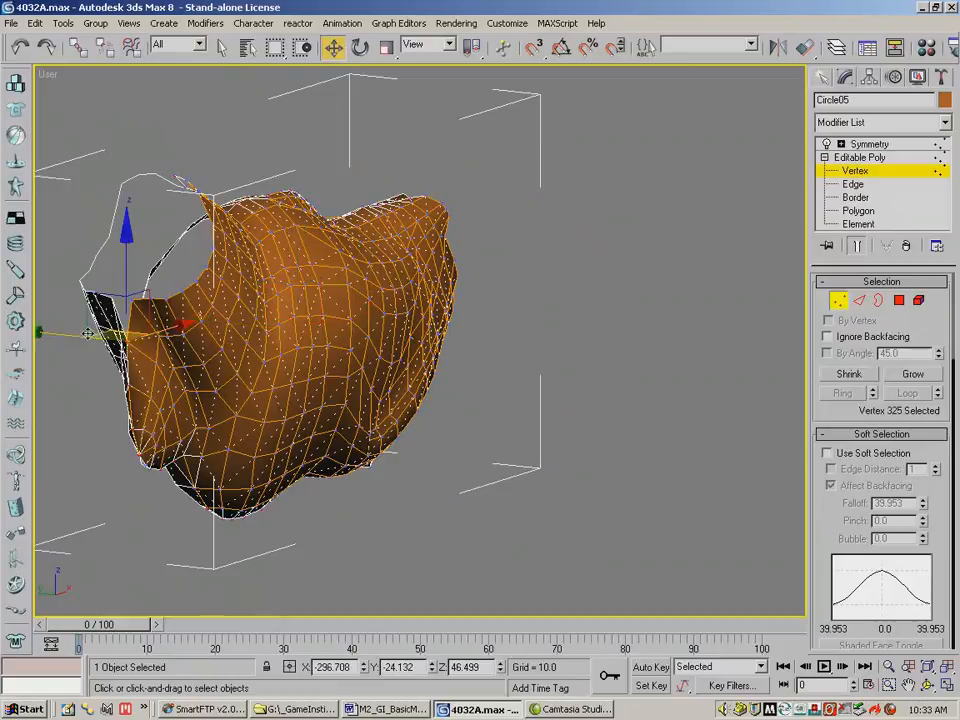
pyautogui.moveTo(76, 336); pyautogui.dragTo(60, 297)
pyautogui.click(131, 300)
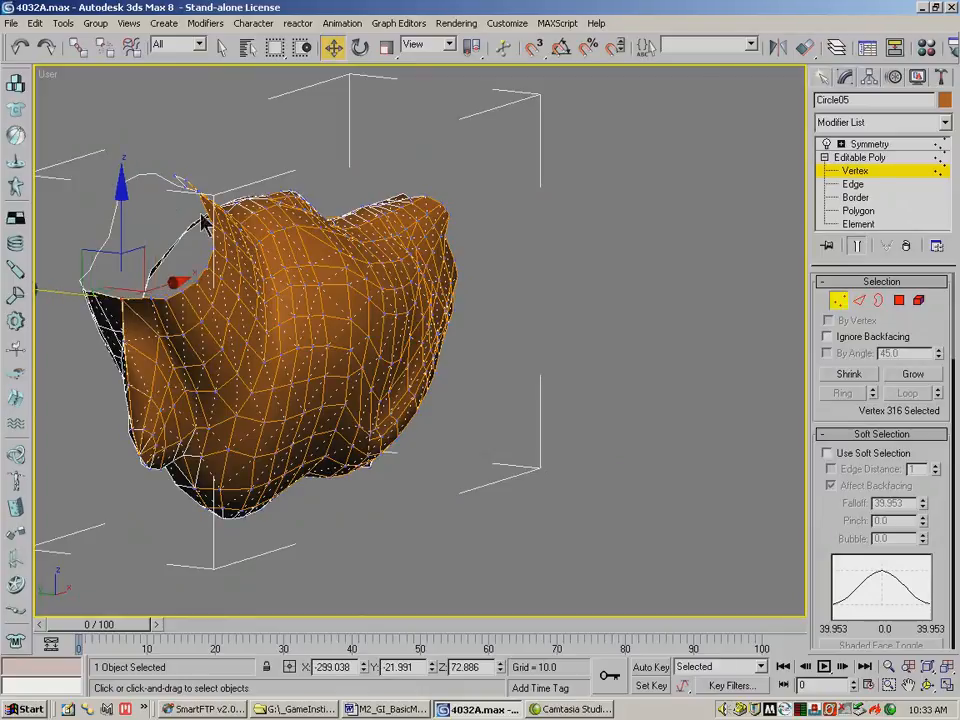
# Move the displaced vertices at the upper tip of the neck along Y back to the centre seam.
pyautogui.click(930, 686)
pyautogui.moveTo(386, 311); pyautogui.dragTo(193, 364)
pyautogui.click(332, 50)
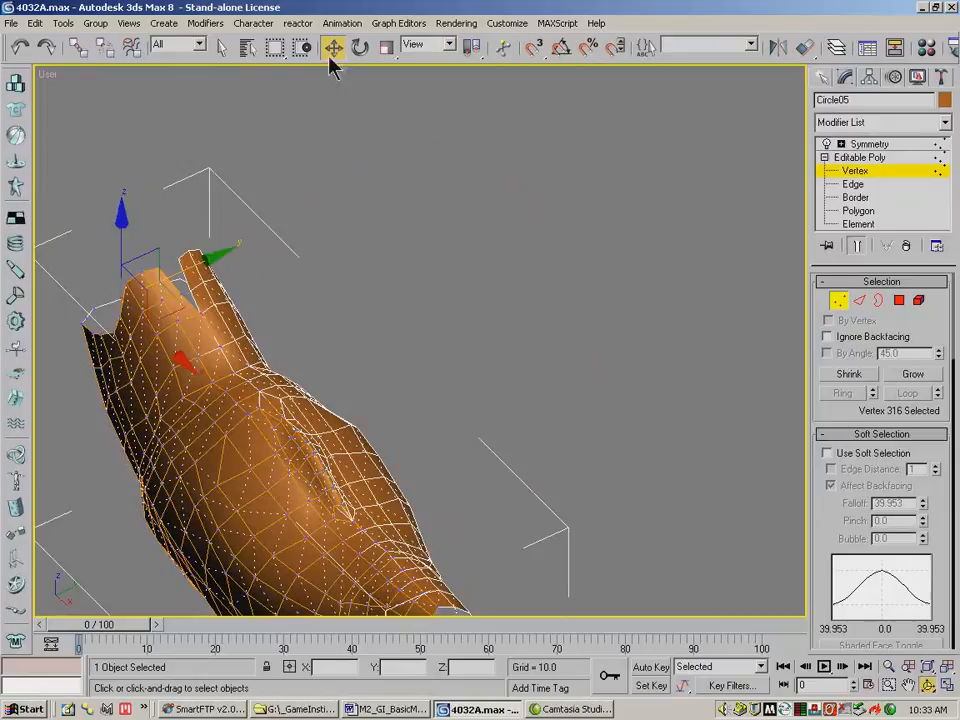
pyautogui.click(199, 314)
pyautogui.click(183, 297)
pyautogui.moveTo(234, 272); pyautogui.dragTo(228, 239)
pyautogui.click(160, 269)
pyautogui.click(927, 686)
pyautogui.moveTo(430, 470); pyautogui.dragTo(437, 375)
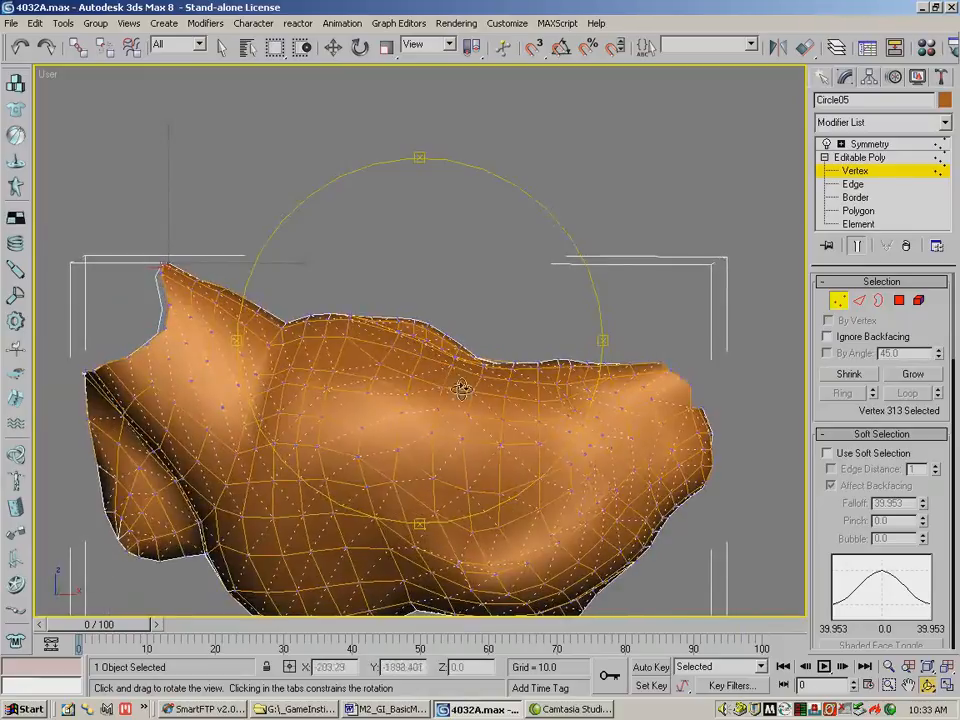
pyautogui.click(929, 666)
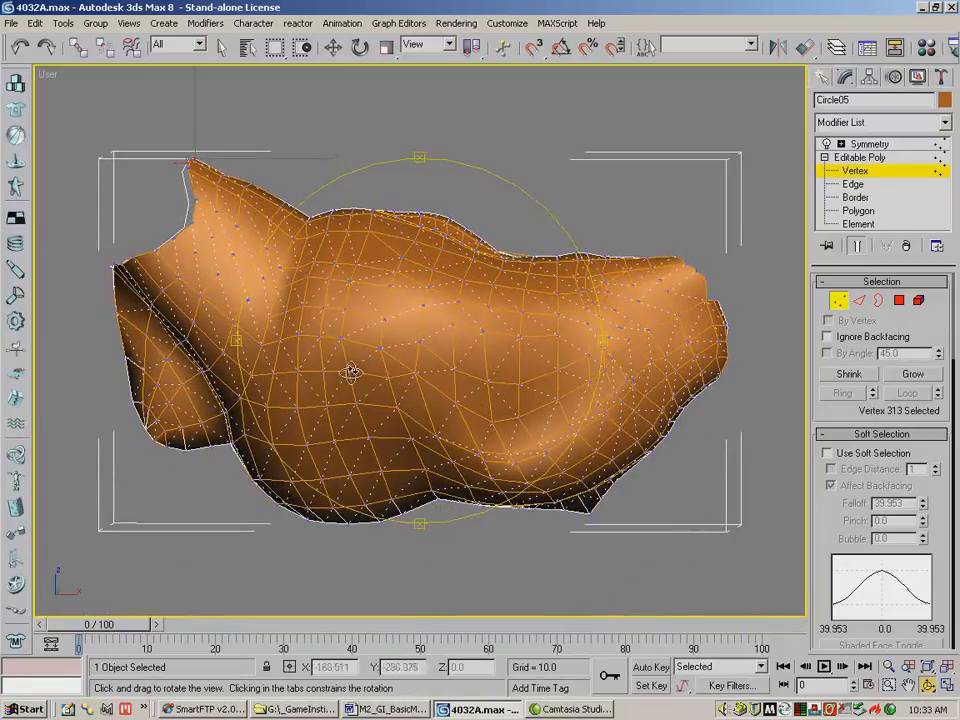
pyautogui.moveTo(343, 369)
pyautogui.mouseDown()
pyautogui.moveTo(373, 364)
pyautogui.moveTo(324, 375)
pyautogui.moveTo(296, 394)
pyautogui.moveTo(279, 426)
pyautogui.moveTo(383, 357)
pyautogui.moveTo(309, 377)
pyautogui.moveTo(345, 371)
pyautogui.moveTo(339, 378)
pyautogui.mouseUp()
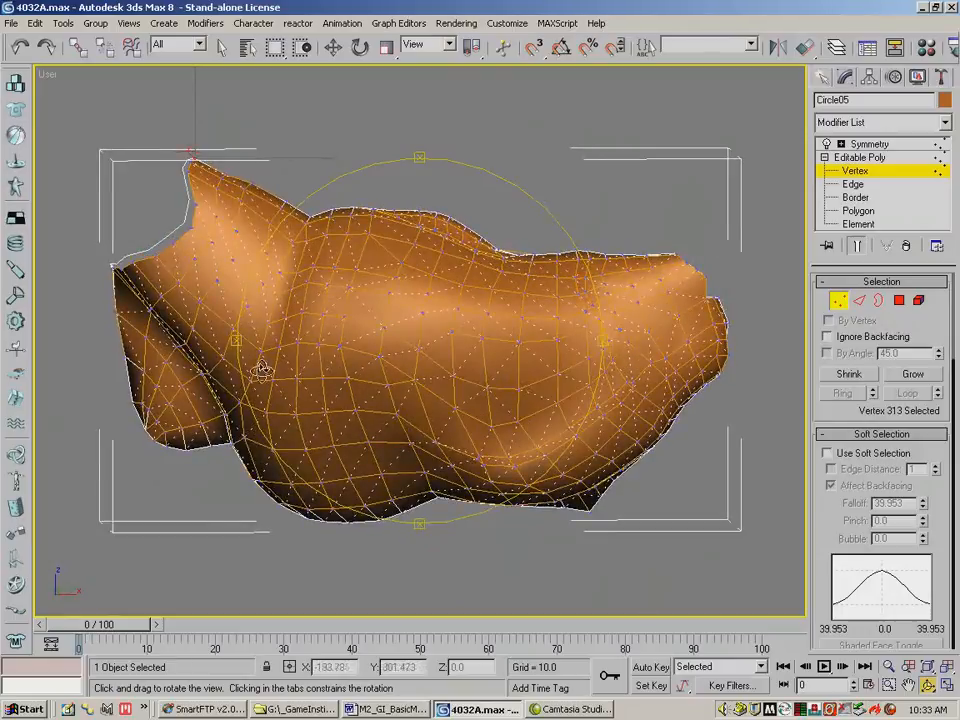